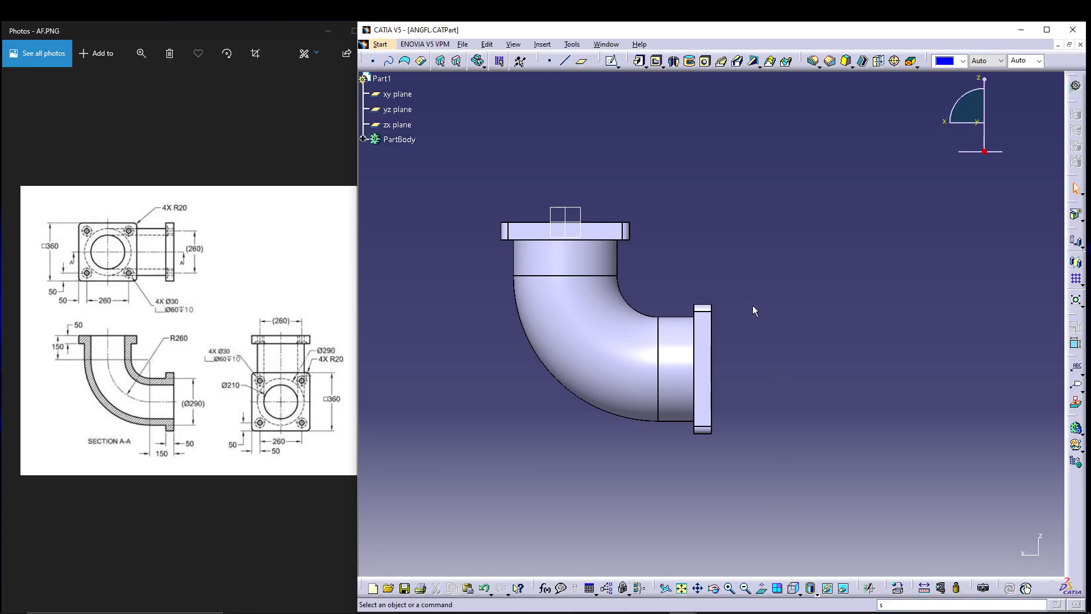
Inspect the finished ANGFL elbow in isometric and orbited views, then close ANGFL.CATPart.
middle_drag(772, 252, 824, 220)
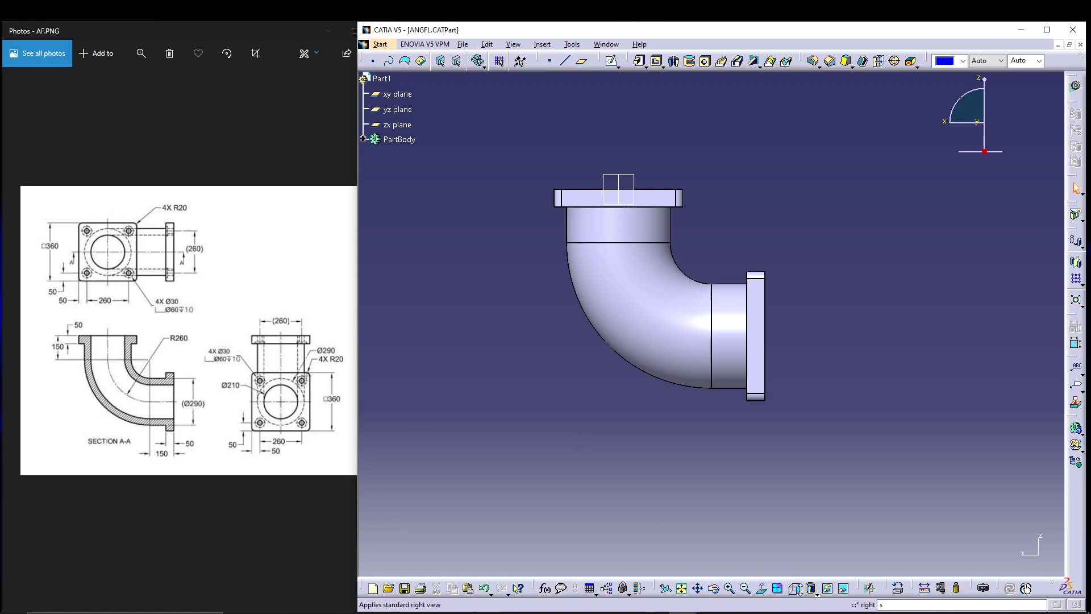
click(796, 592)
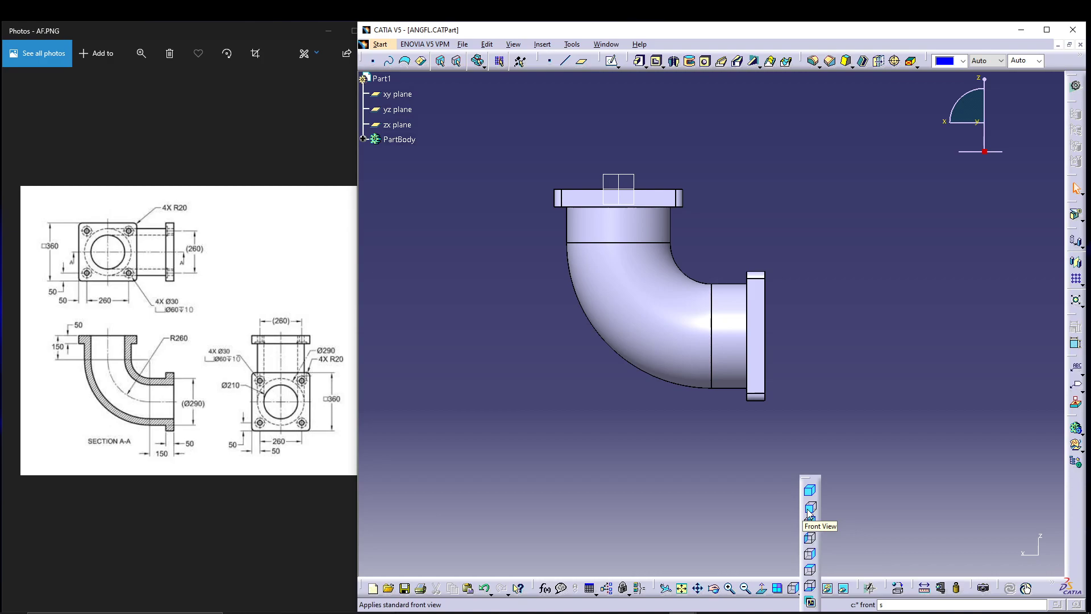
click(809, 490)
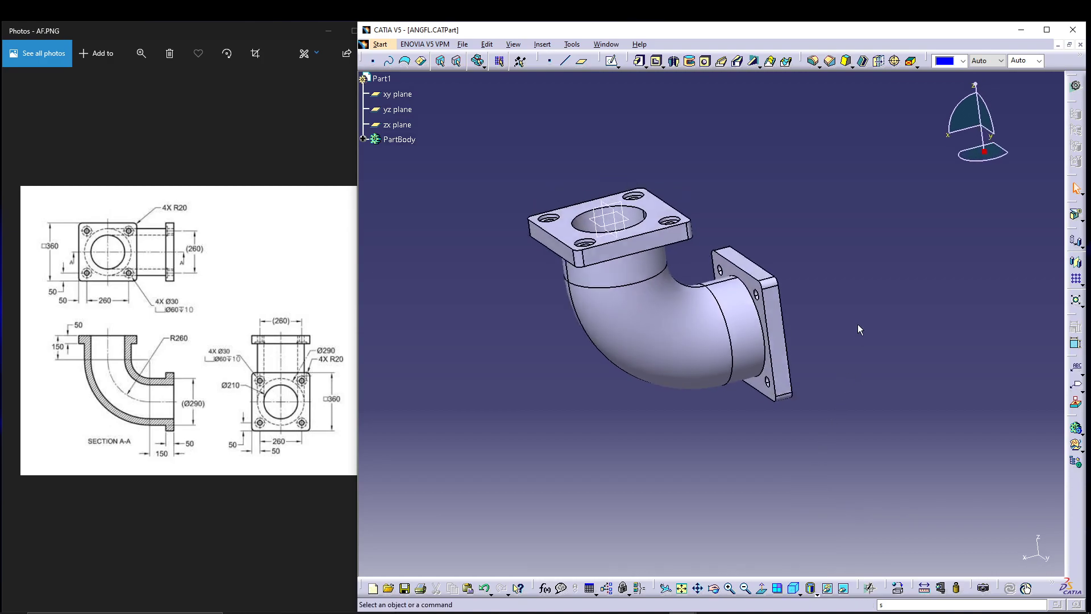
middle_drag(855, 309, 629, 481)
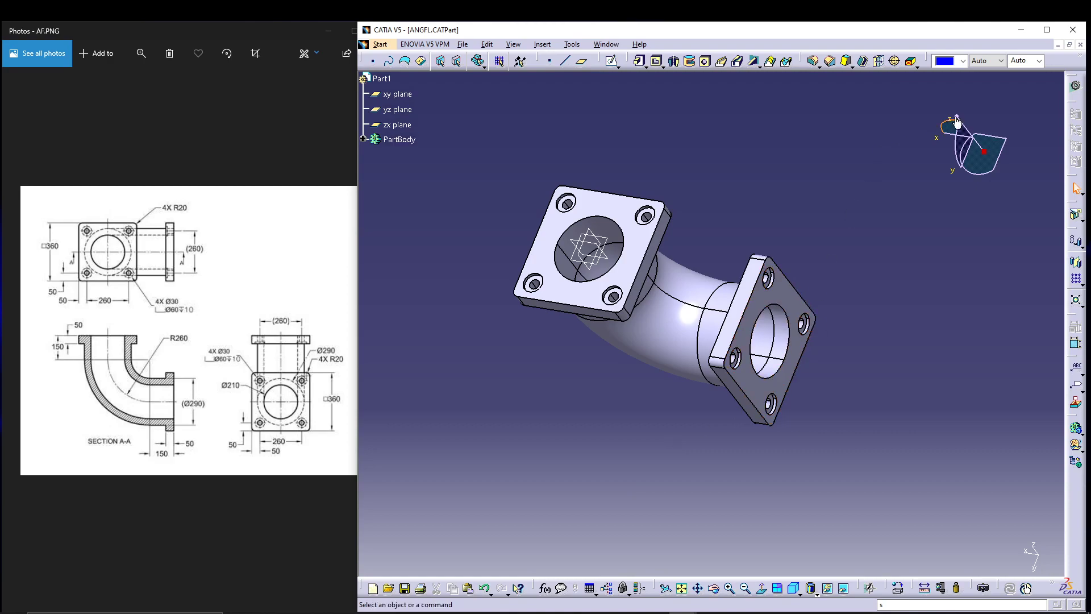
click(1080, 44)
click(371, 46)
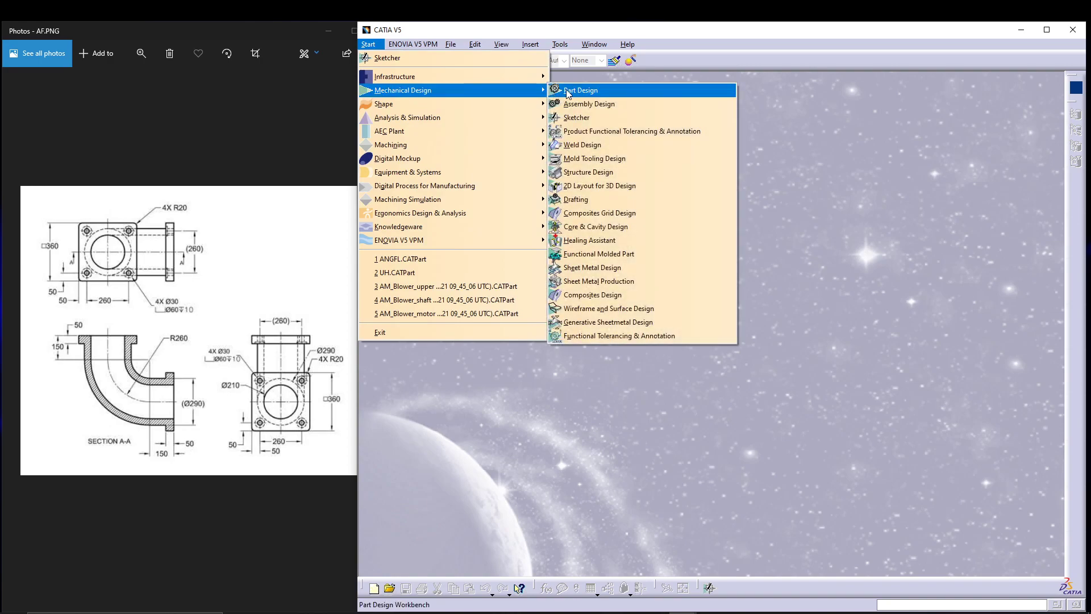
Create a new part in Part Design and name it AF.
click(573, 90)
text(AF)
key(Return)
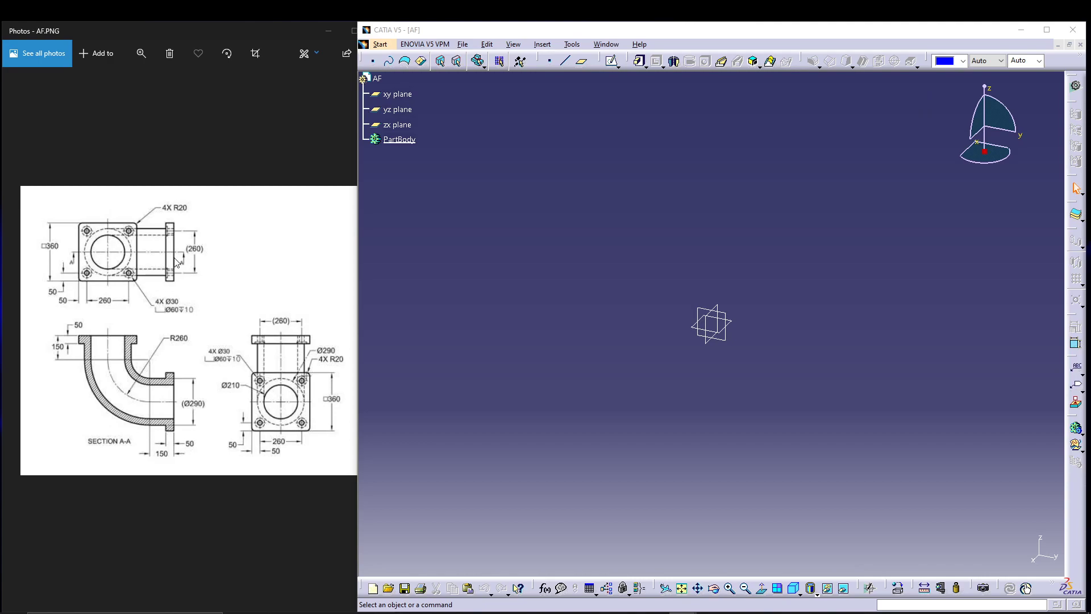
Start a sketch on the xy plane and draw a centred rectangle at the origin.
click(737, 322)
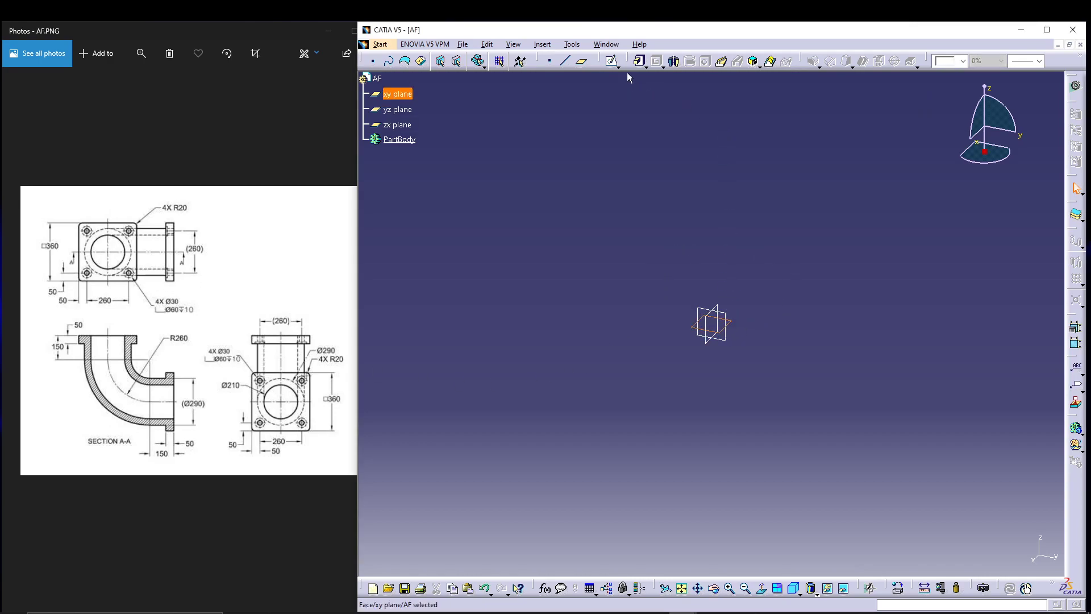
click(612, 64)
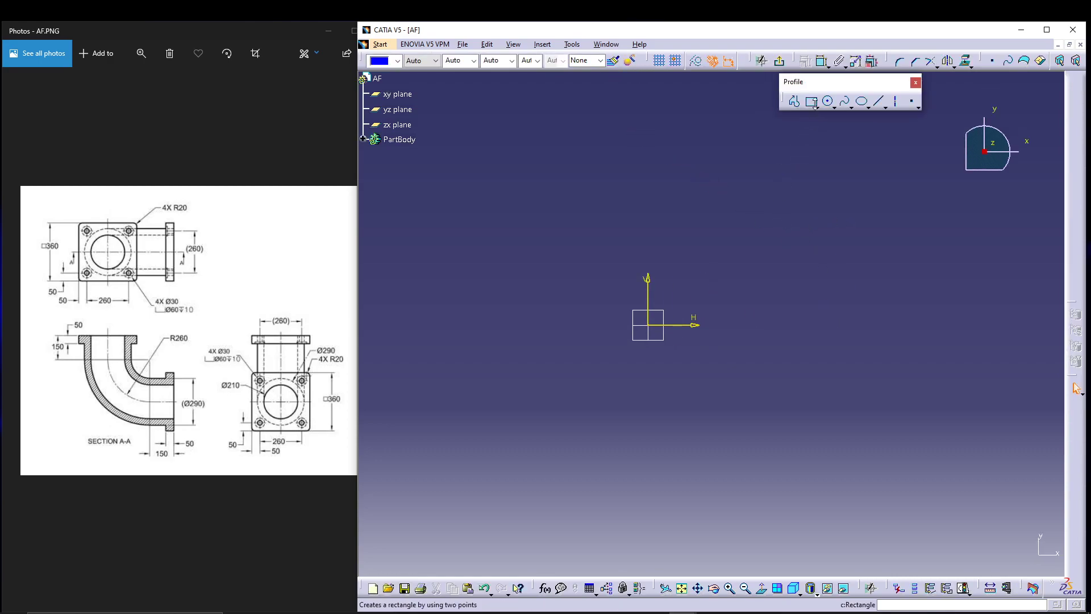
click(817, 106)
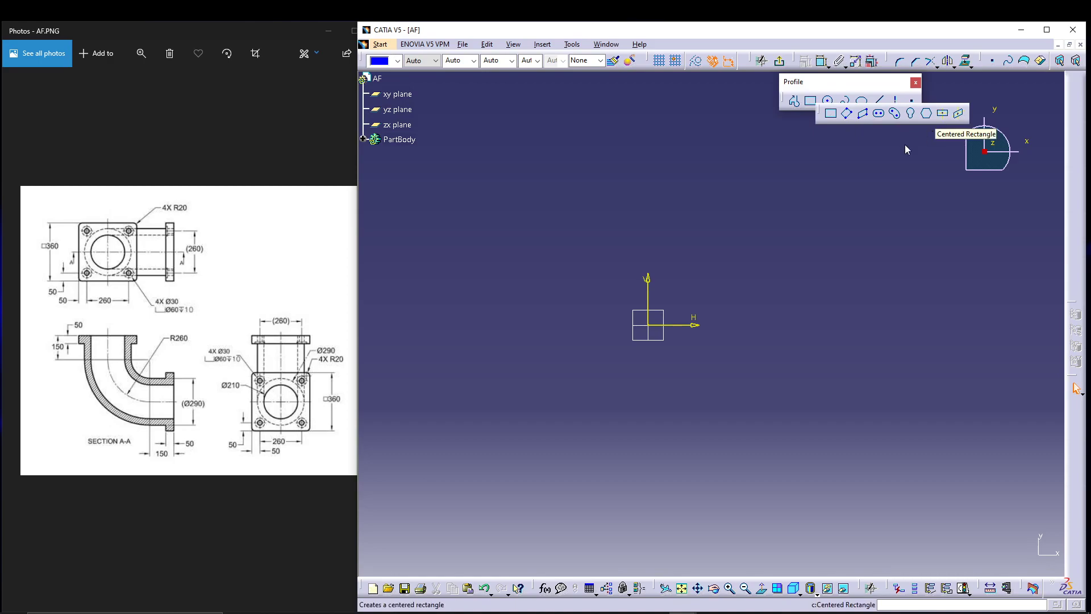
click(942, 113)
click(647, 325)
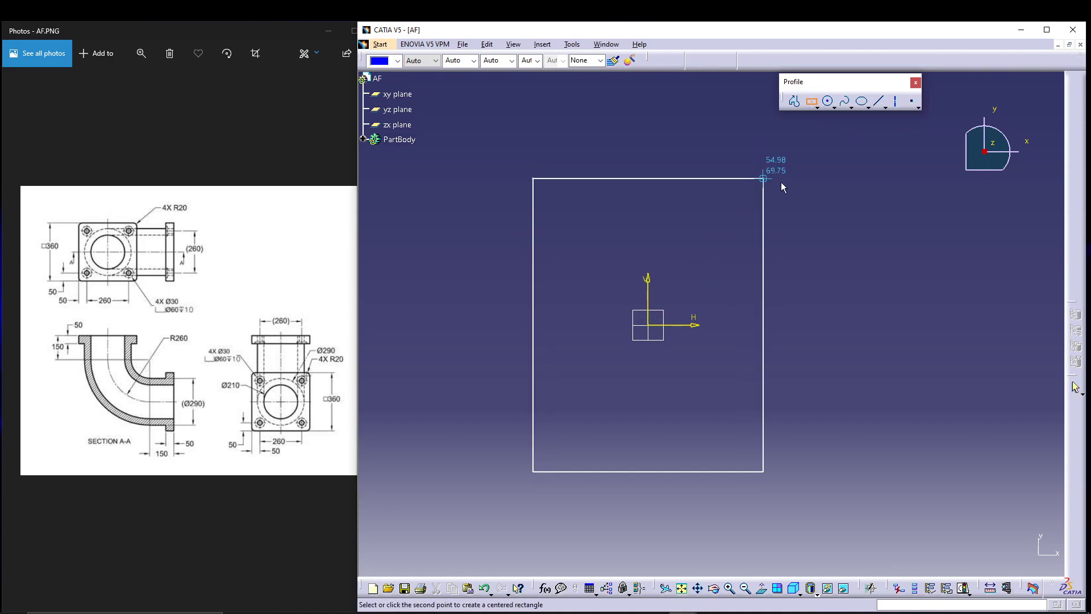
click(789, 197)
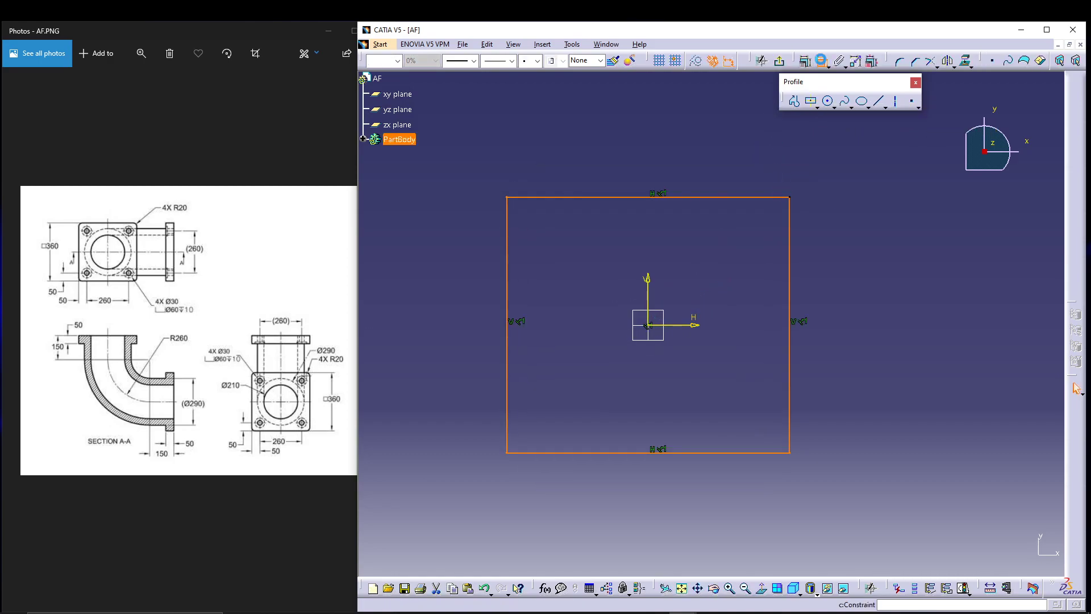
Add width and height dimension constraints to the rectangle.
click(822, 61)
click(712, 199)
click(703, 171)
click(790, 214)
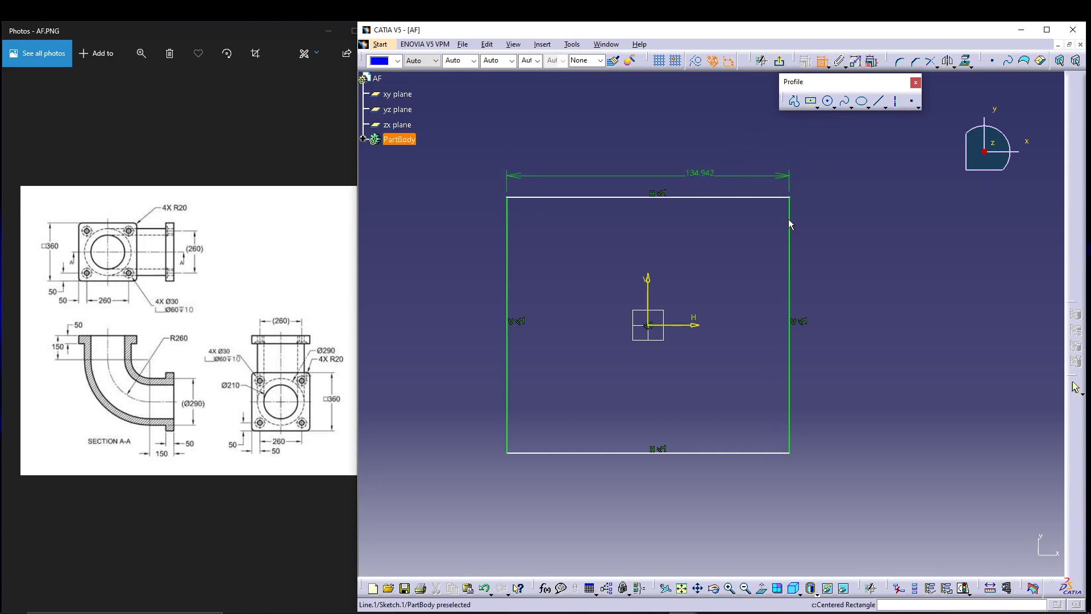
click(813, 236)
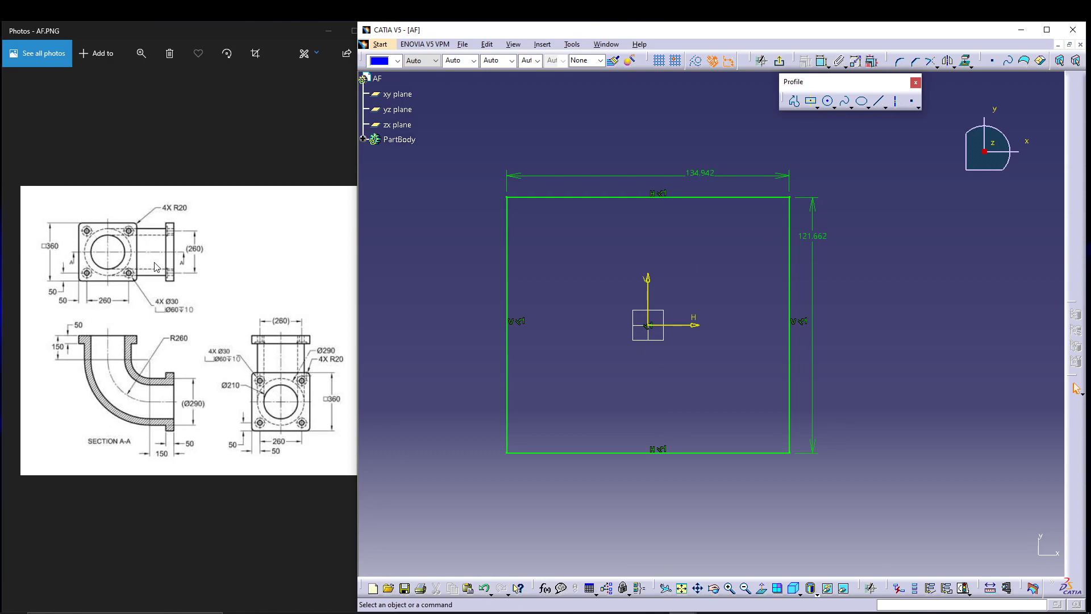
Set both rectangle sides to 360, fit the view and exit the sketch.
double_click(703, 172)
text(360mm)
key(Return)
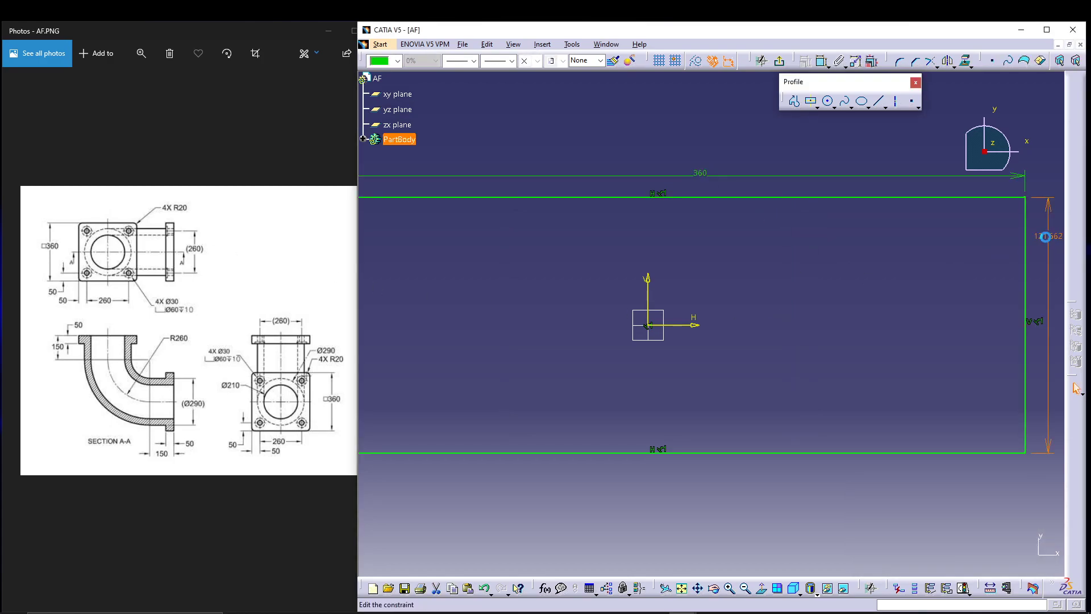
double_click(1053, 239)
text(360)
key(Return)
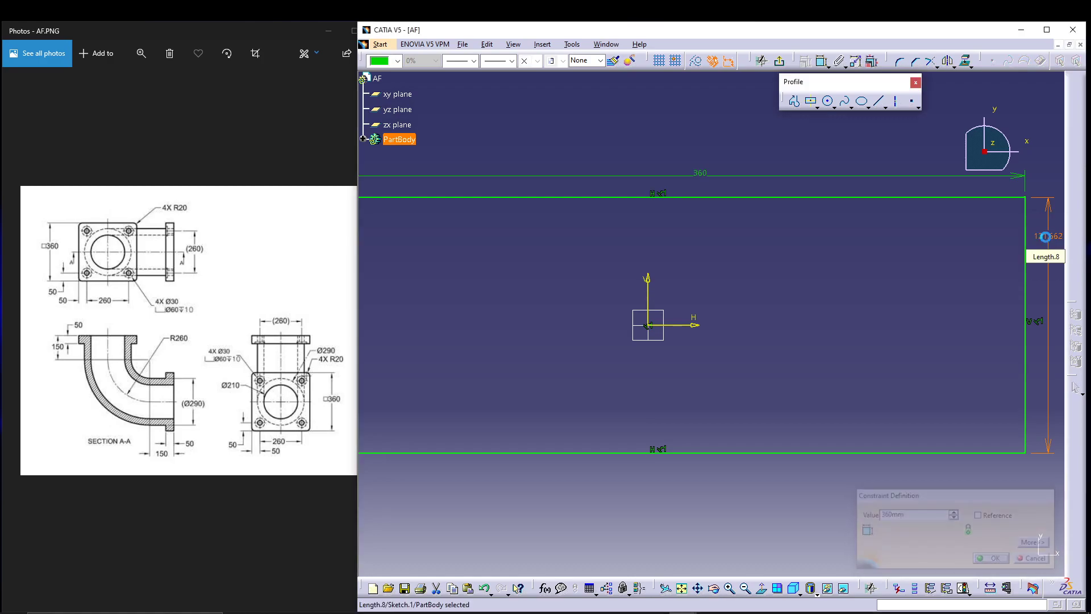
click(681, 588)
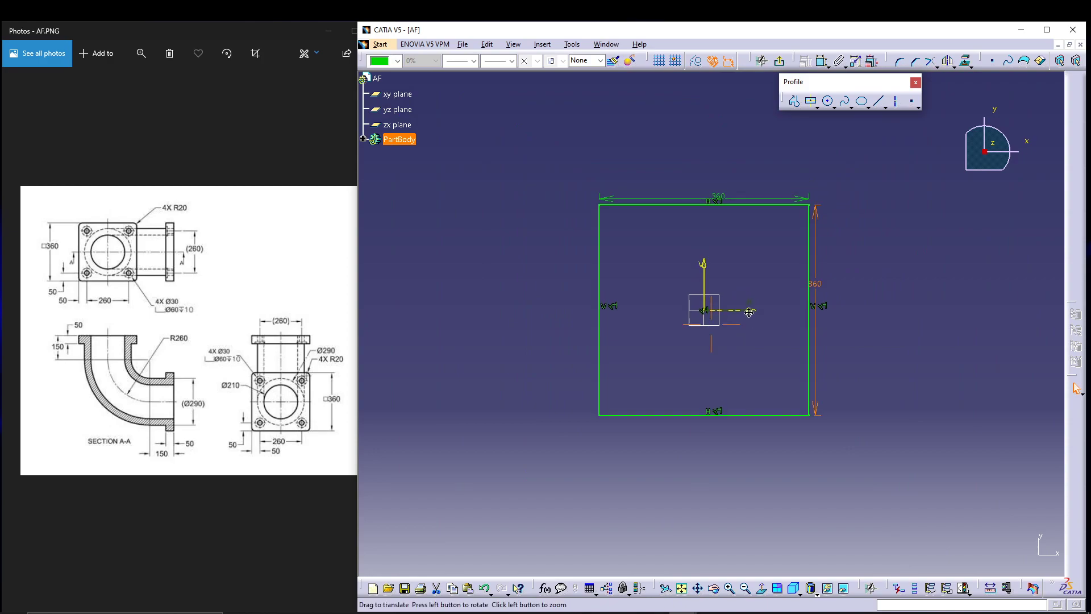
key(alt+Tab)
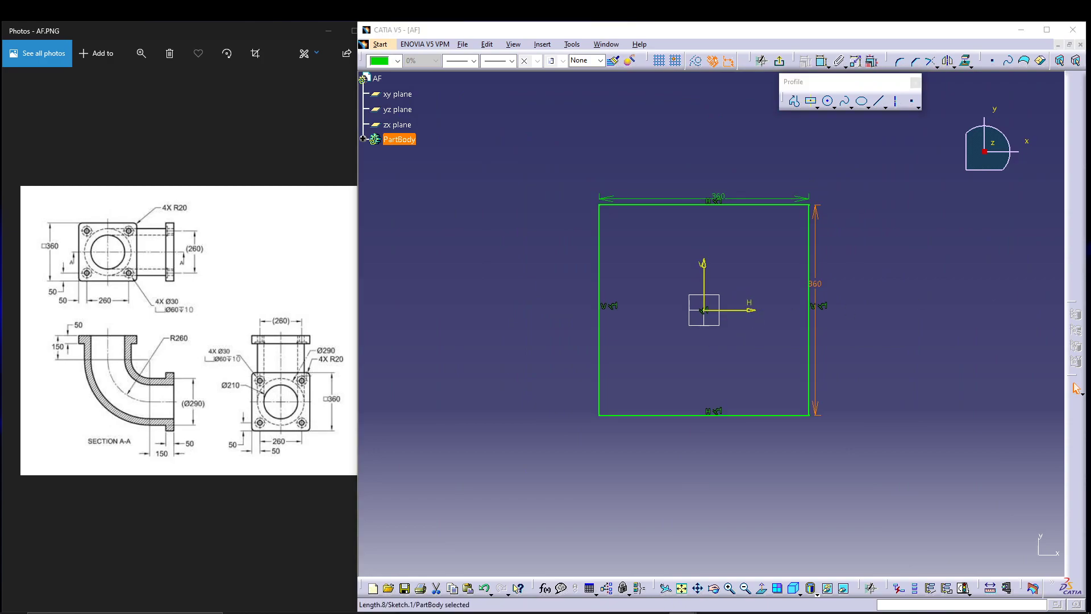
click(865, 280)
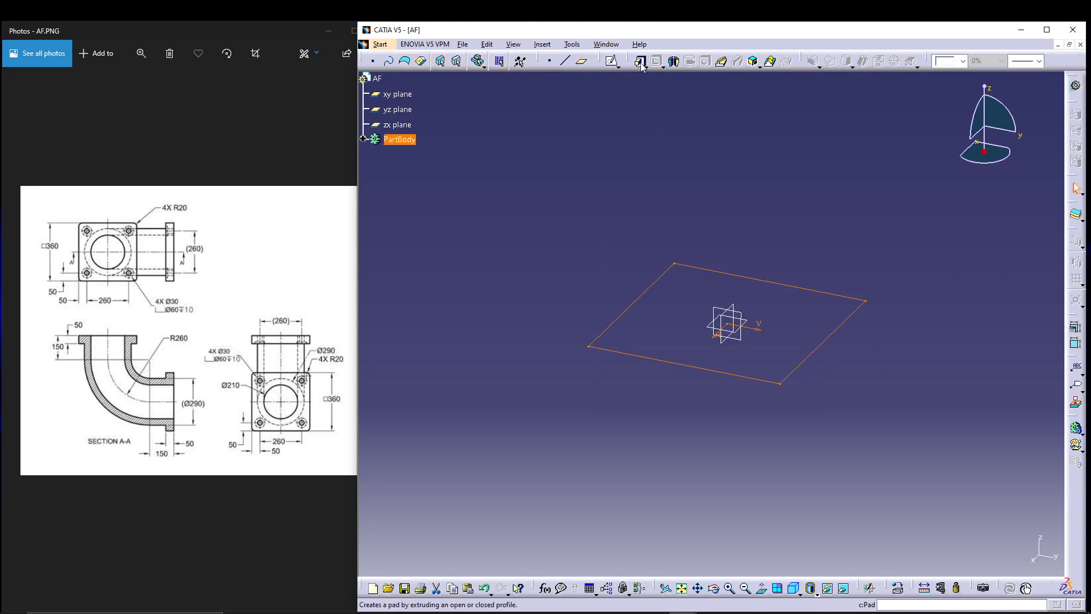
click(640, 62)
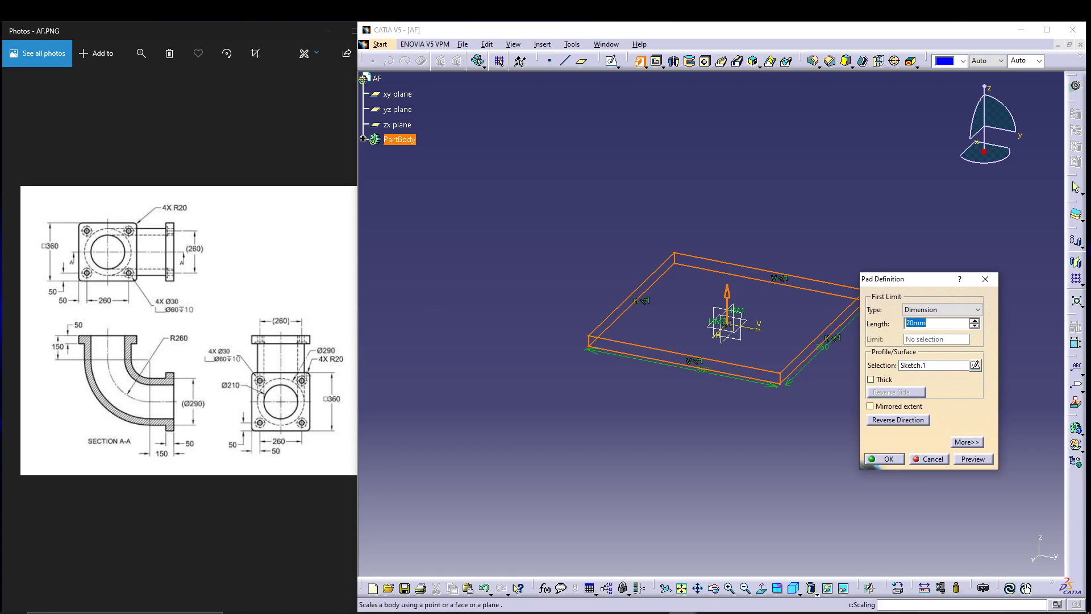
click(123, 301)
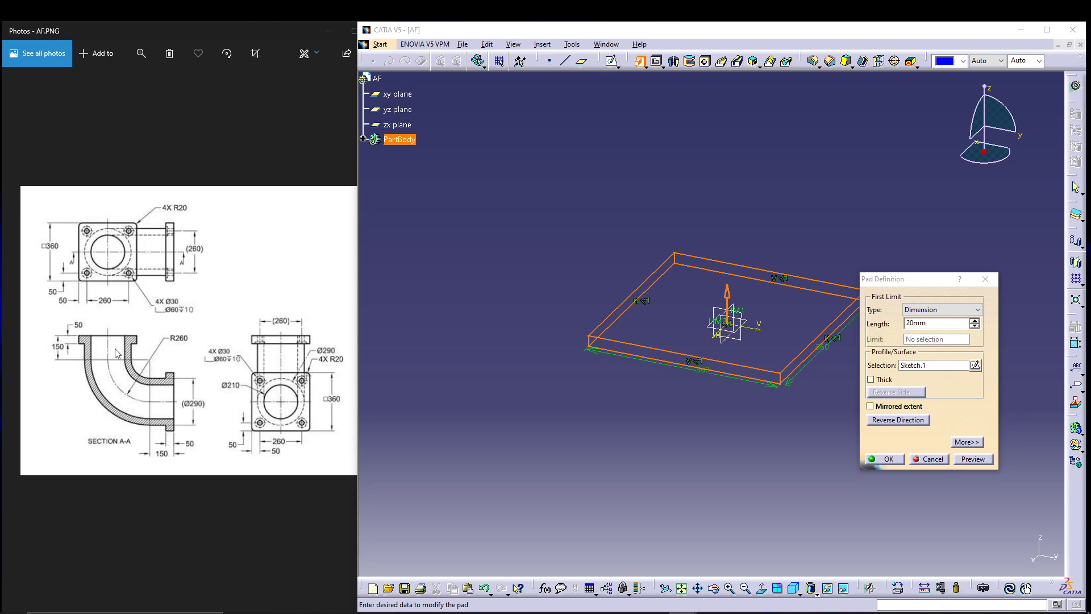
click(929, 464)
click(930, 459)
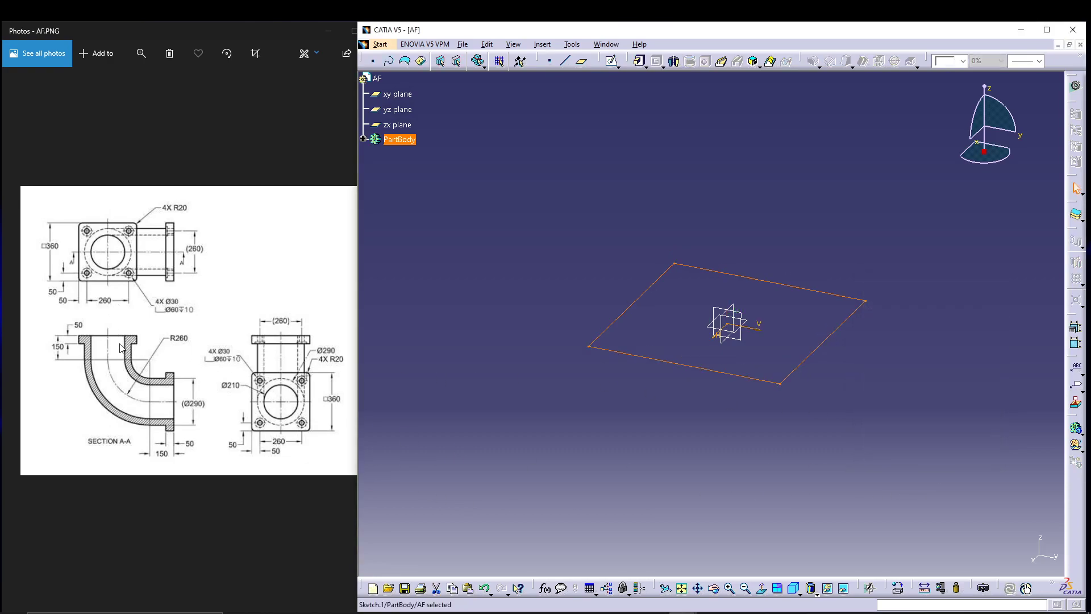
Reopen Sketch.1 and draw a circle centred on the origin.
click(363, 138)
click(408, 153)
double_click(408, 153)
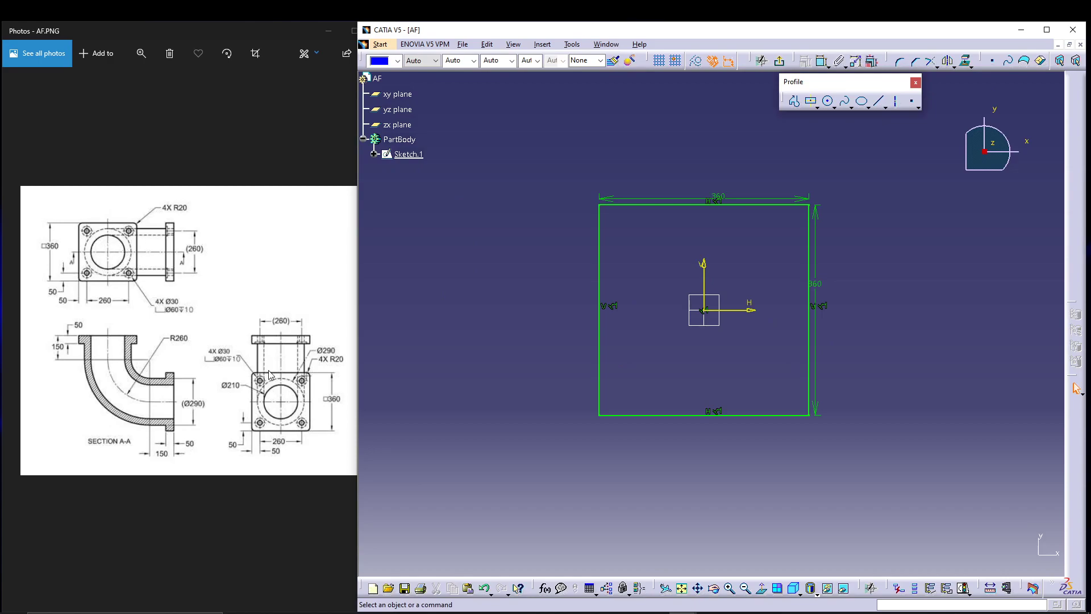
click(828, 101)
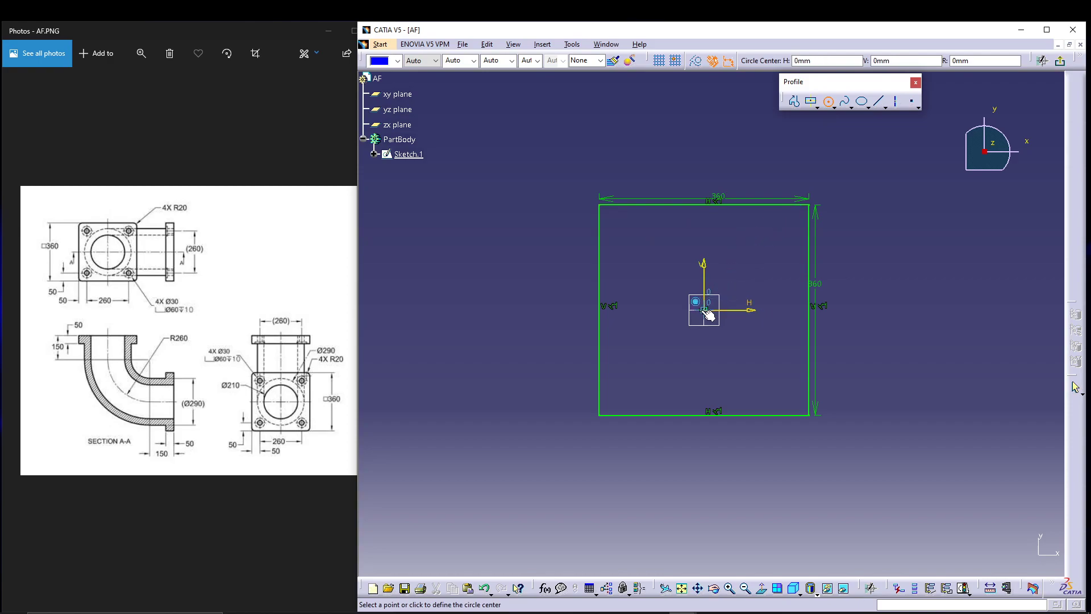
click(704, 309)
click(733, 233)
Dimension the circle's diameter to 210 and exit the sketch.
click(821, 60)
click(775, 267)
double_click(858, 248)
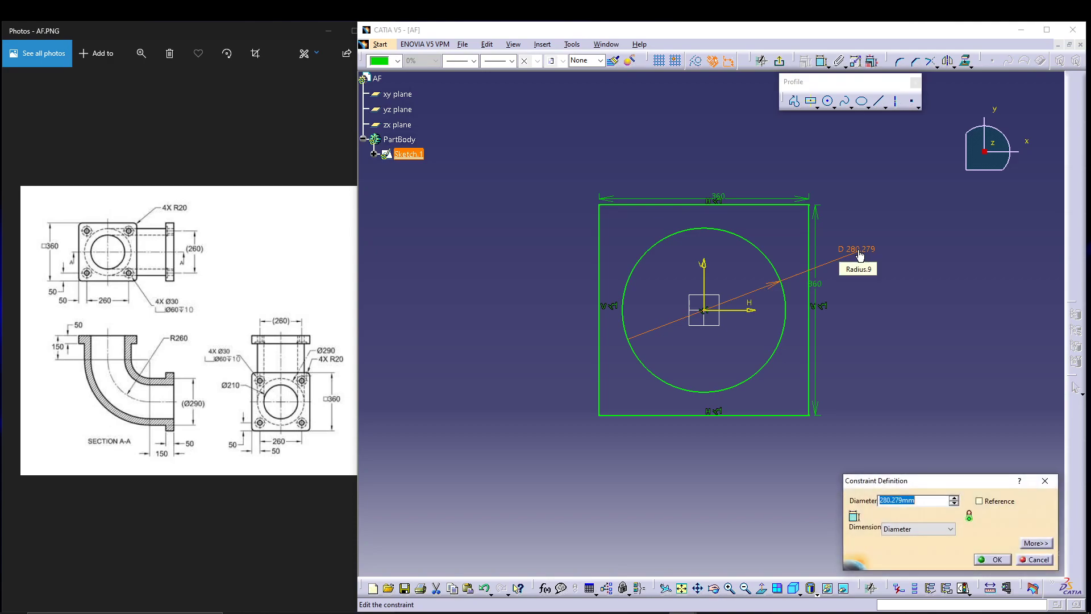
text(210)
key(Return)
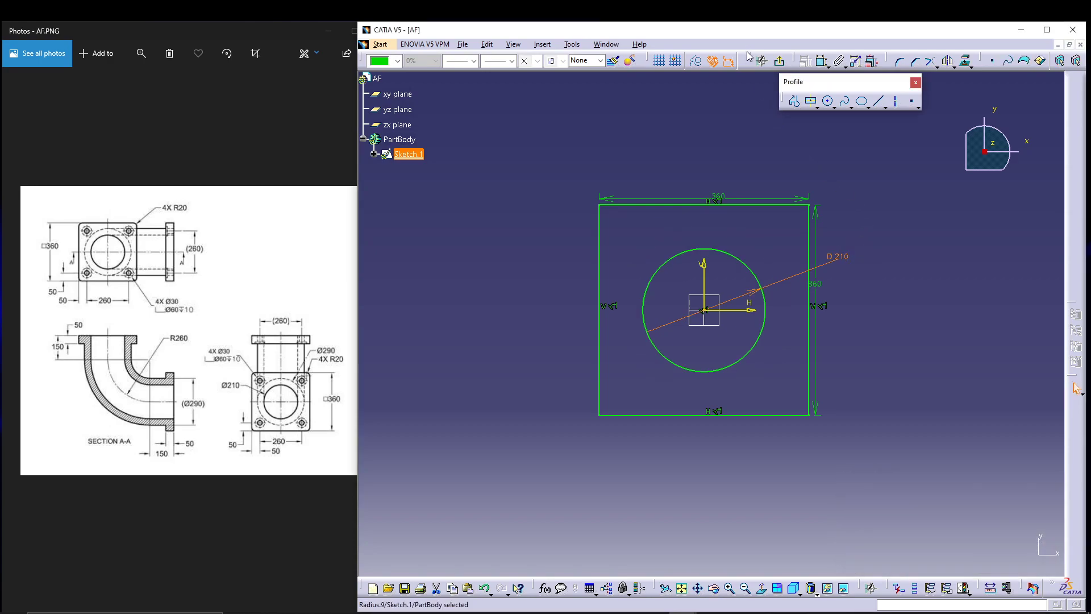
click(779, 60)
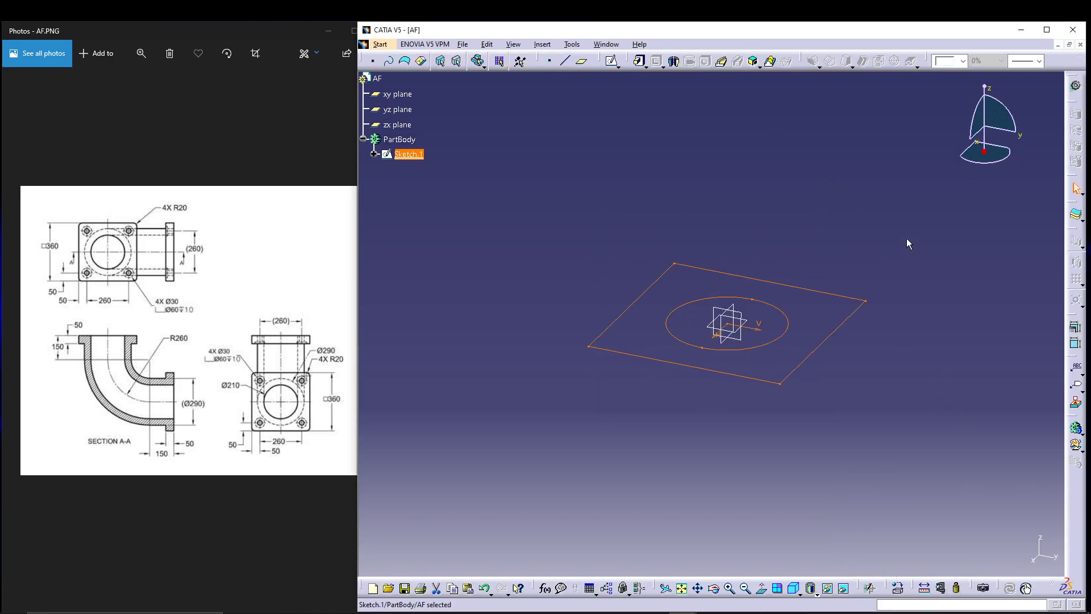
Pad Sketch.1 downward into a solid square plate with the central hole.
click(638, 60)
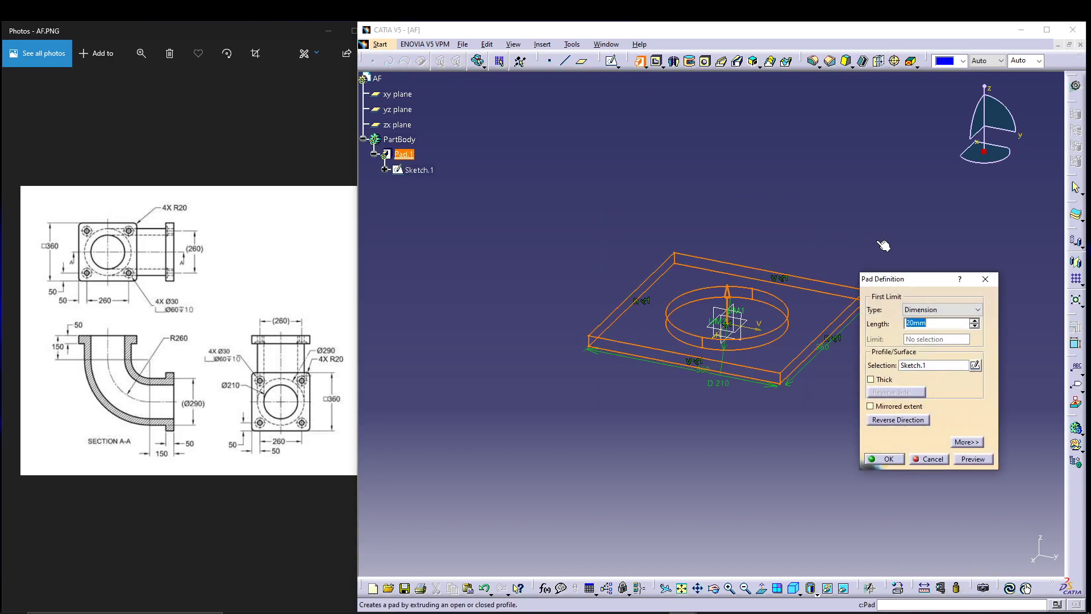
text(50)
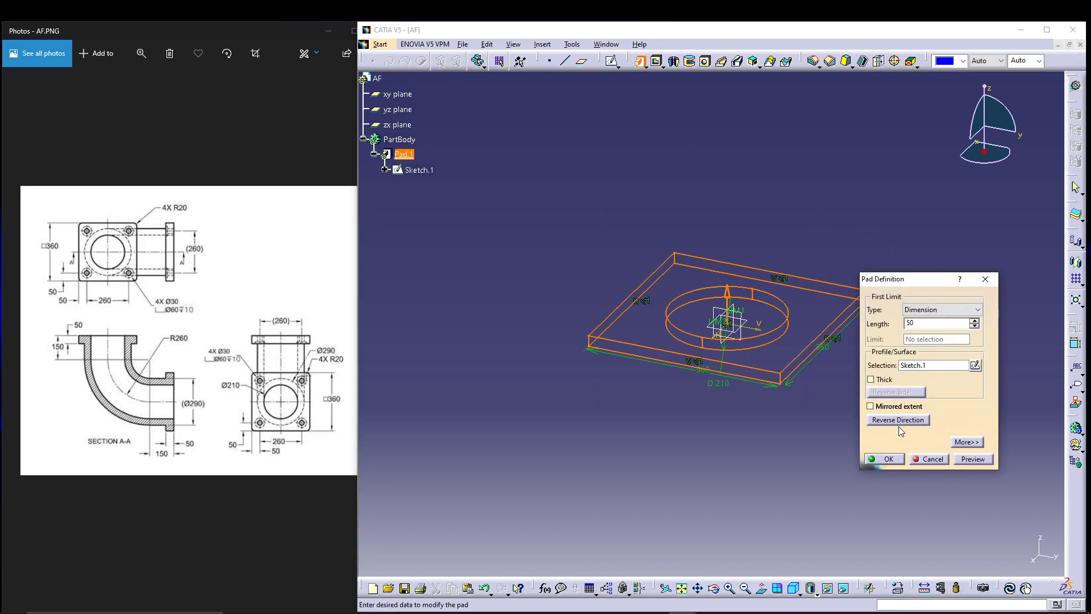
click(902, 419)
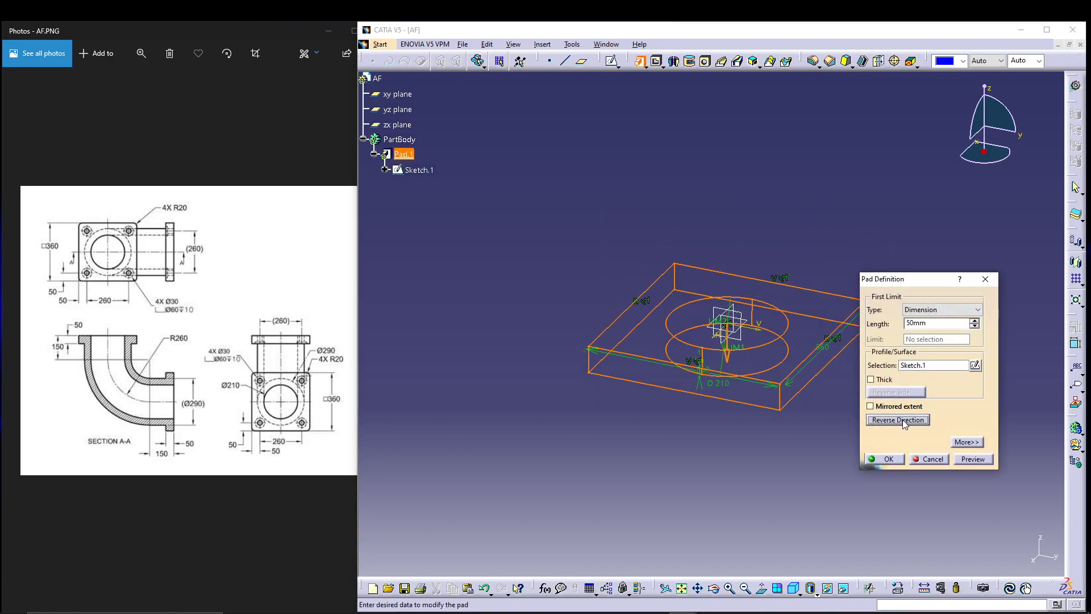
click(983, 461)
click(885, 459)
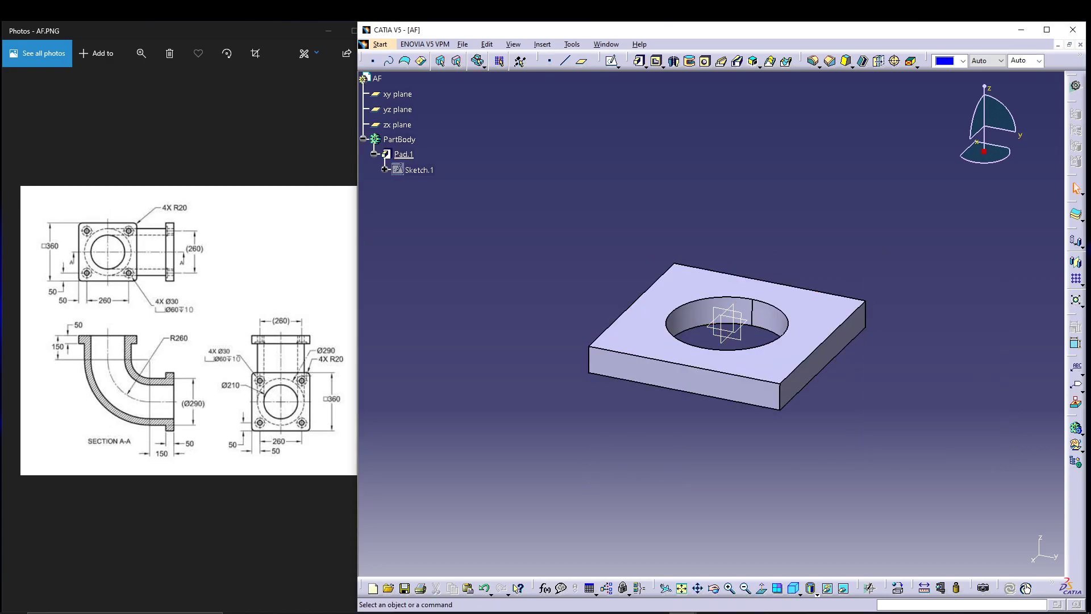
key(alt+Tab)
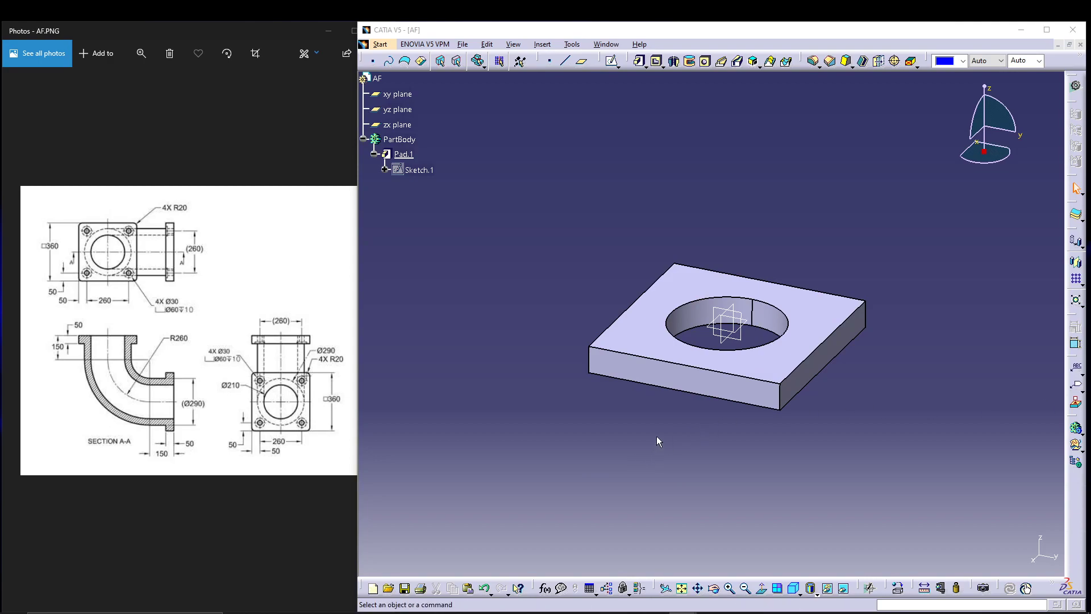
middle_drag(656, 435, 632, 404)
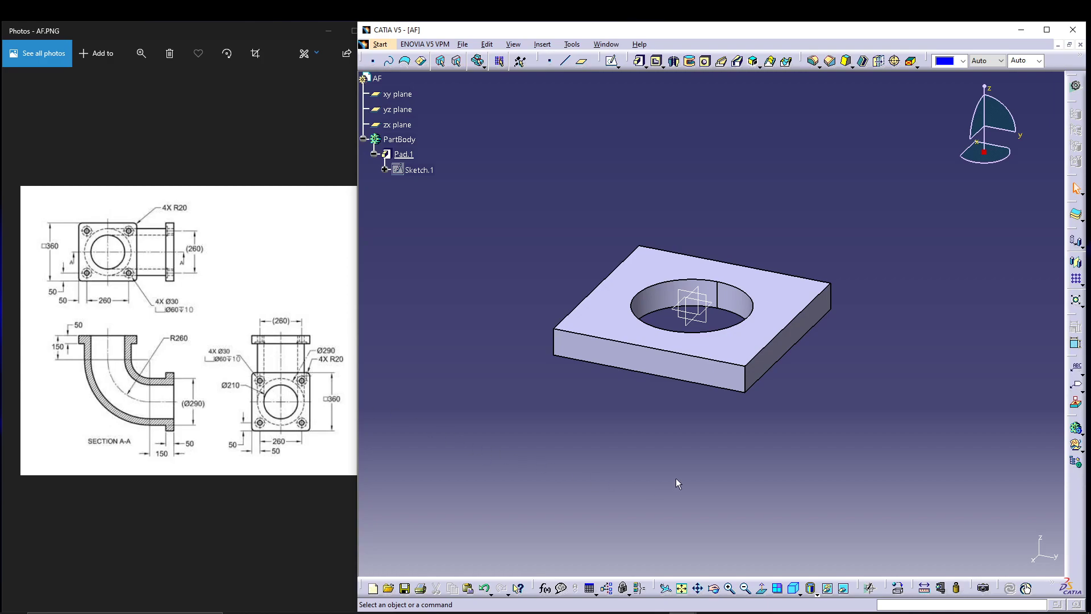
On the zx plane, draw a line–tangent arc–line profile starting at the origin.
click(398, 125)
click(612, 62)
mouse_move(833, 241)
middle_down()
mouse_move(818, 202)
mouse_move(792, 360)
middle_up()
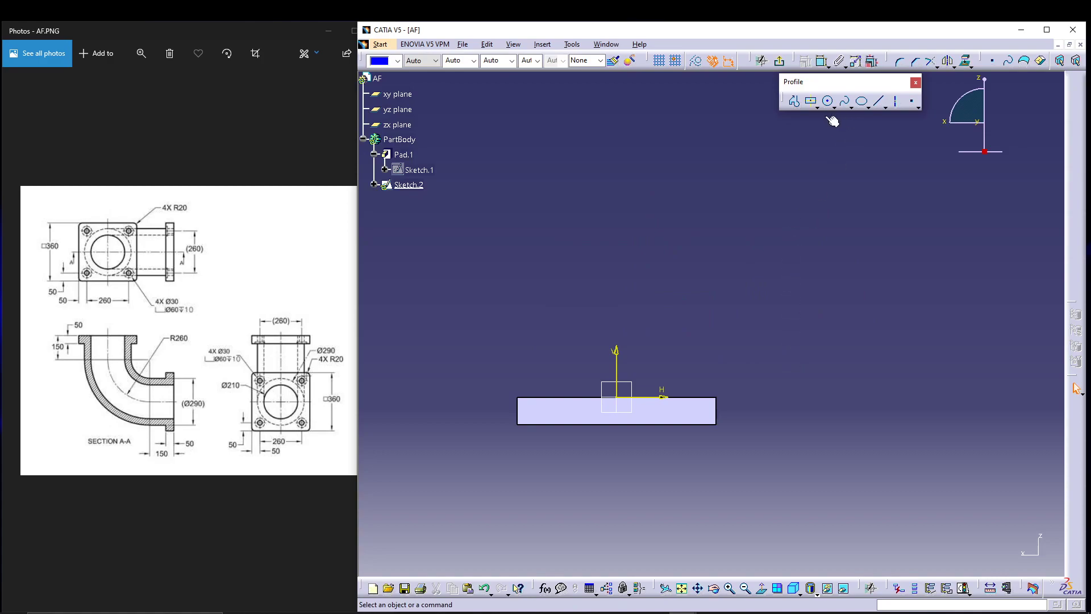
click(794, 101)
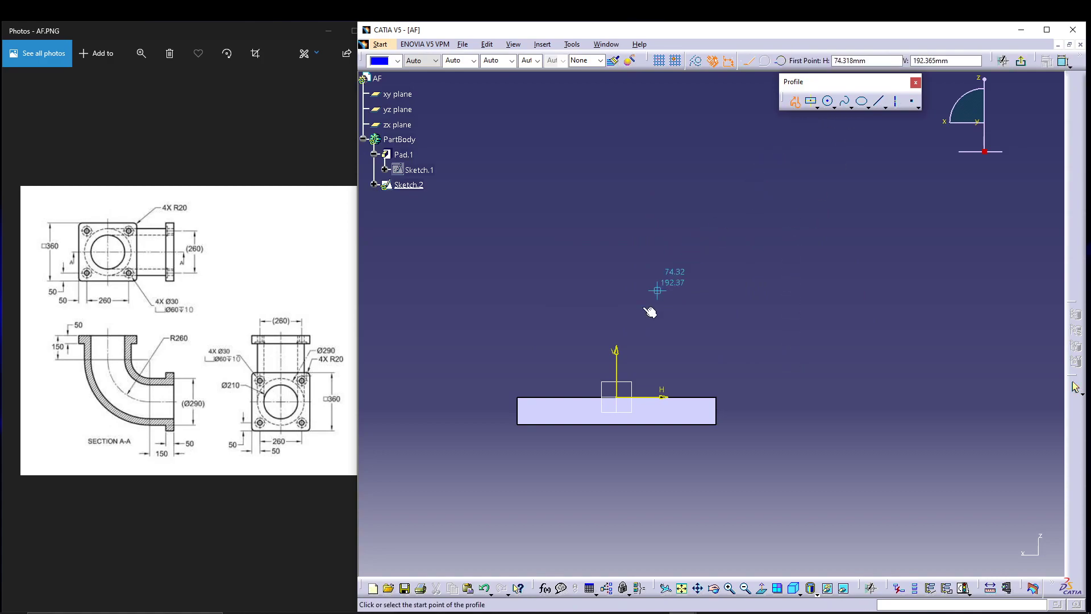
click(620, 400)
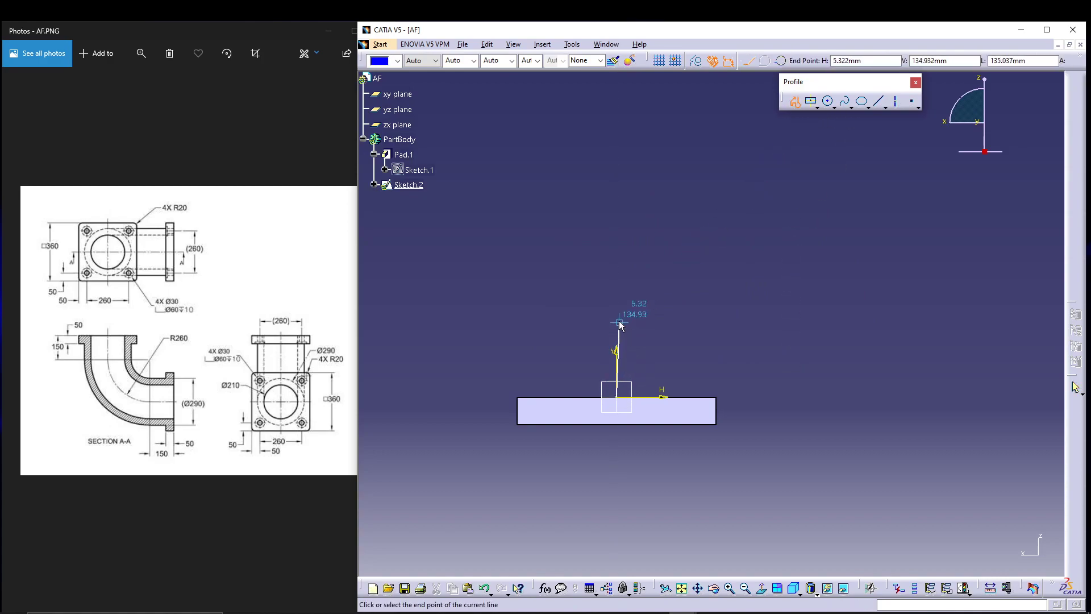
click(617, 316)
drag(617, 314, 707, 233)
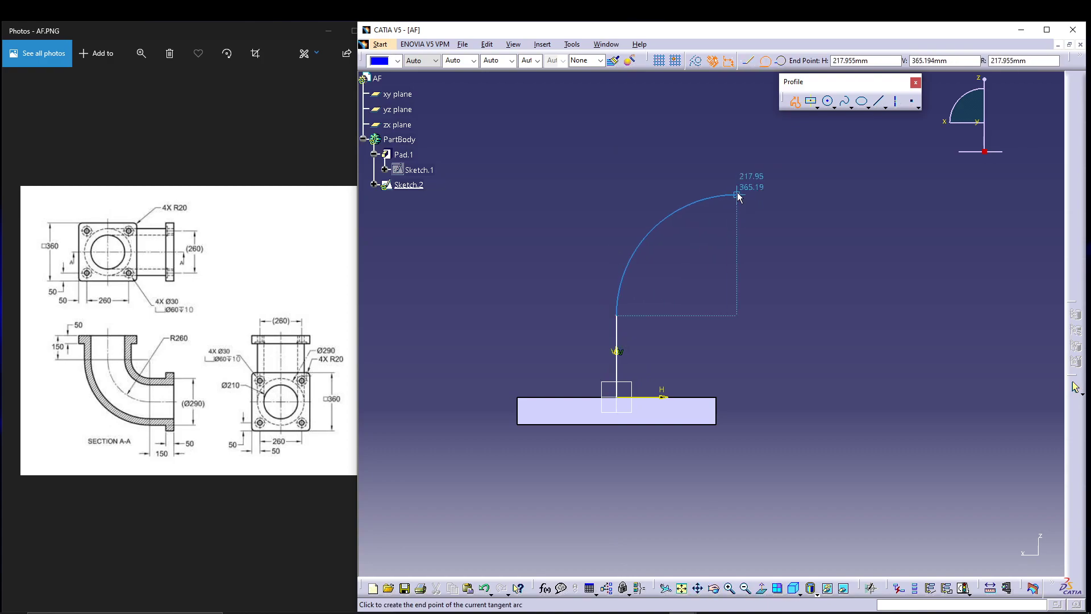
click(737, 196)
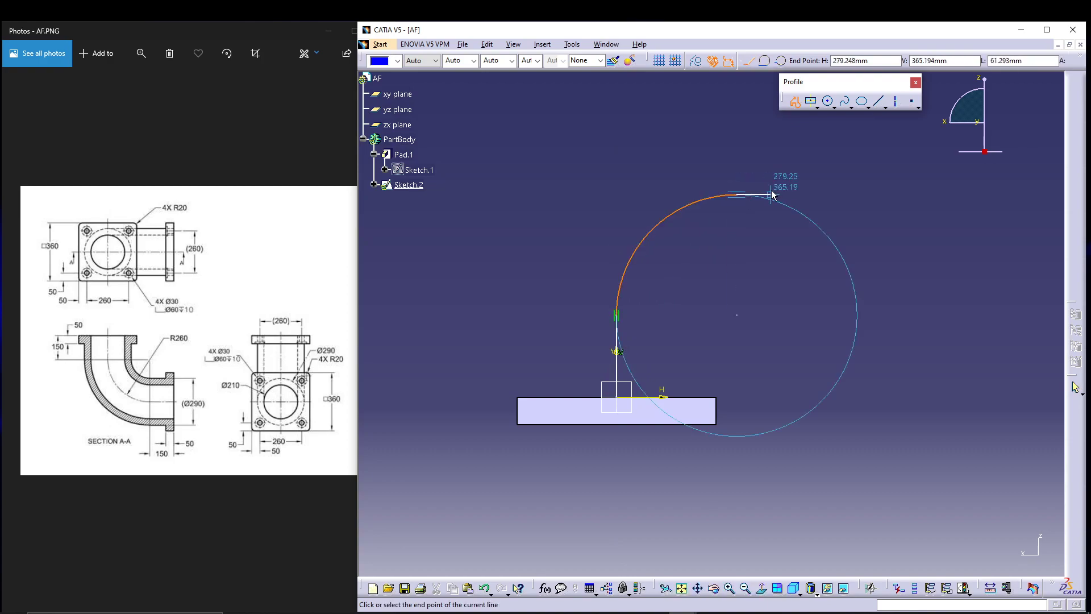
click(815, 195)
key(Escape)
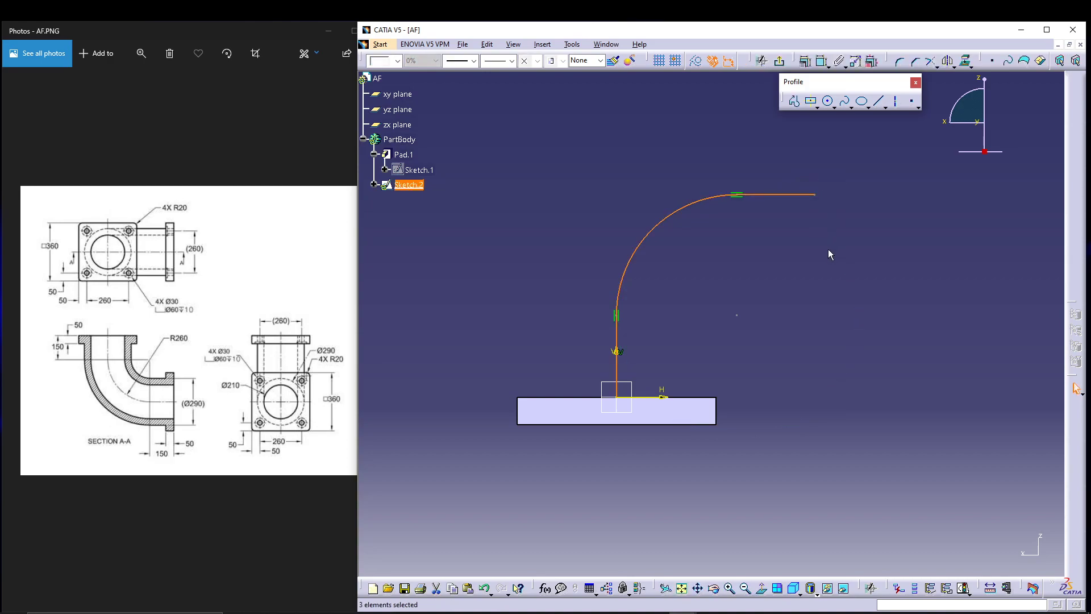
Dimension the vertical line, horizontal line and arc radius of the path.
key(Return)
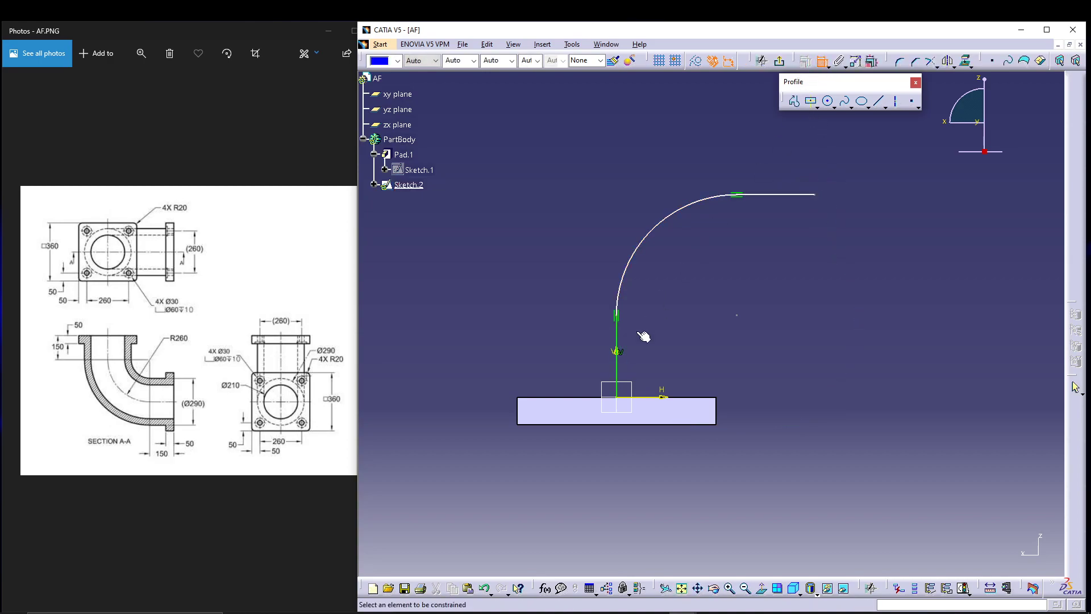
click(617, 358)
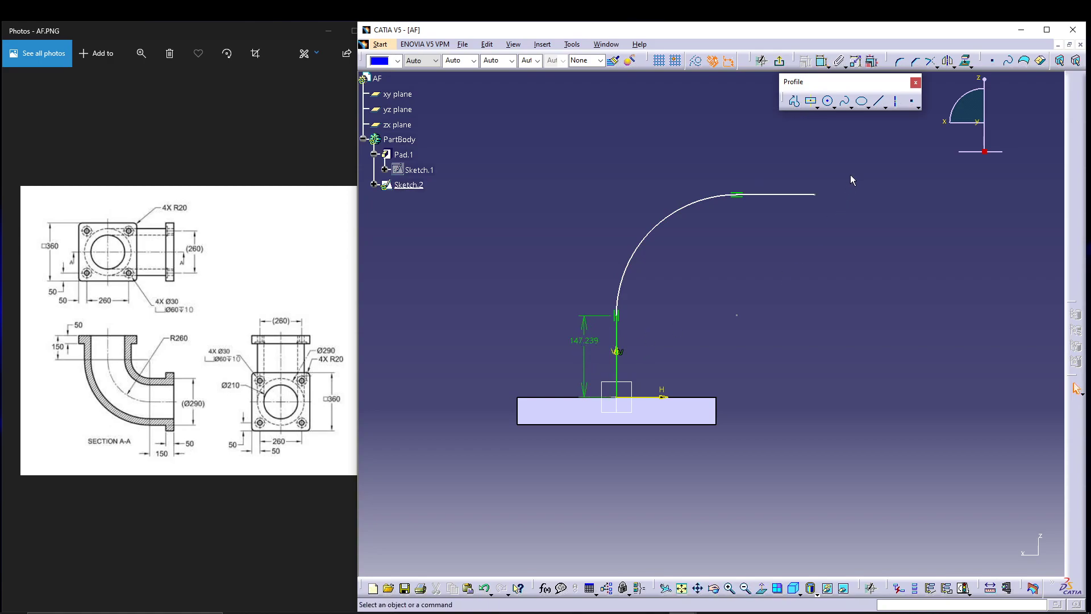
click(801, 196)
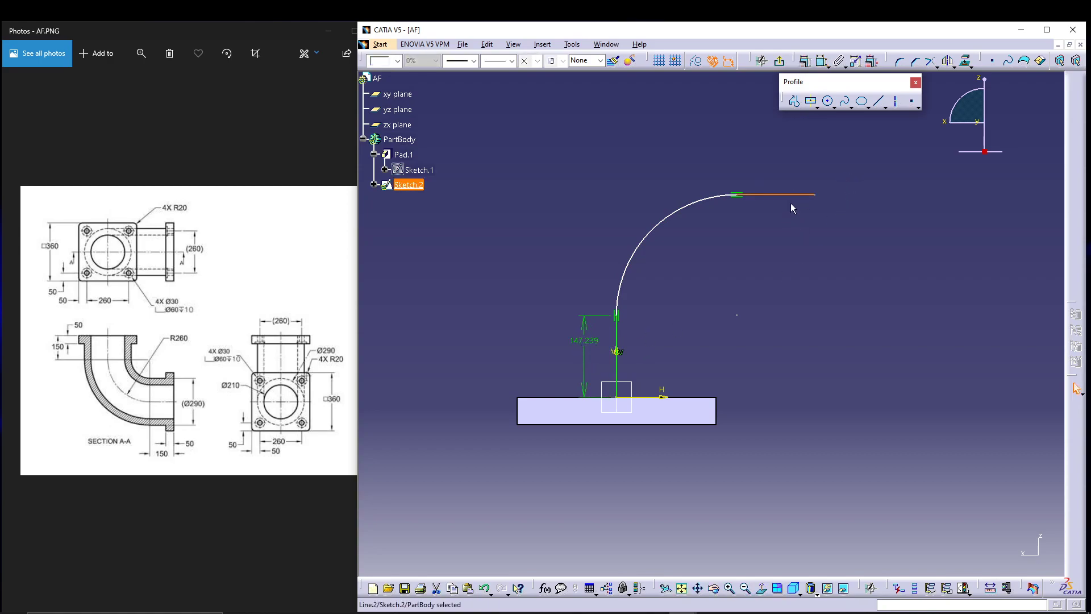
key(Return)
click(796, 223)
click(822, 61)
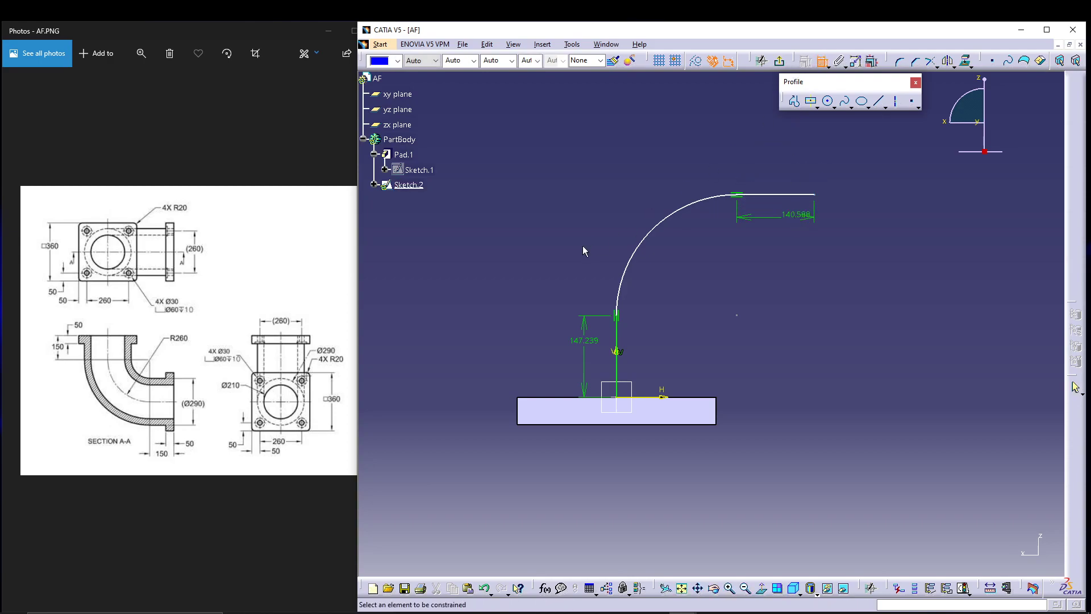
click(653, 230)
click(601, 207)
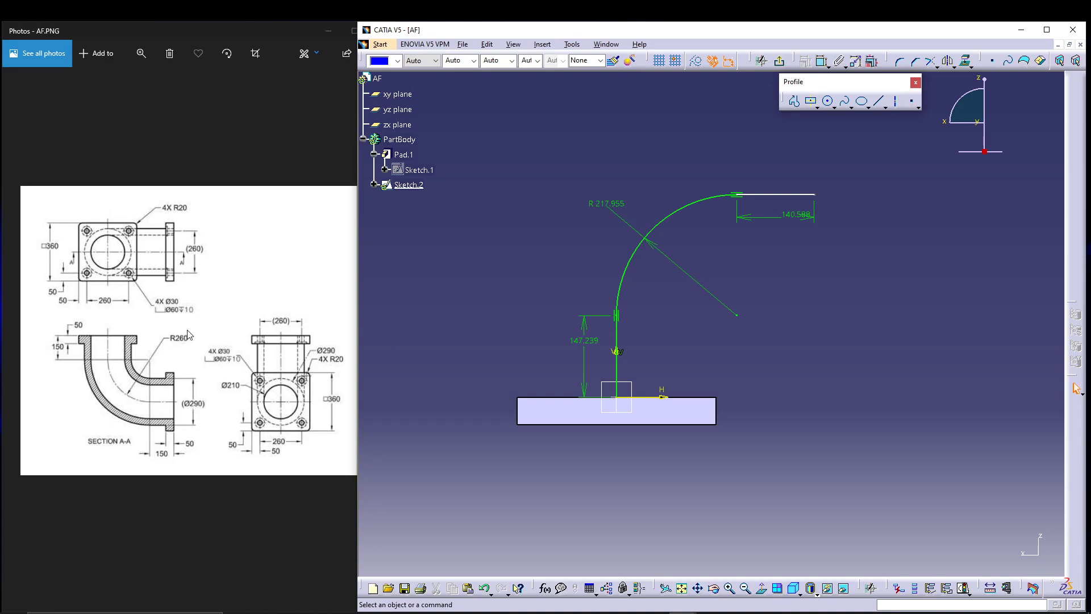
Set the arc radius to 260, the vertical line to 100mm, and add a 360 height dimension.
double_click(614, 210)
text(260mm)
key(Return)
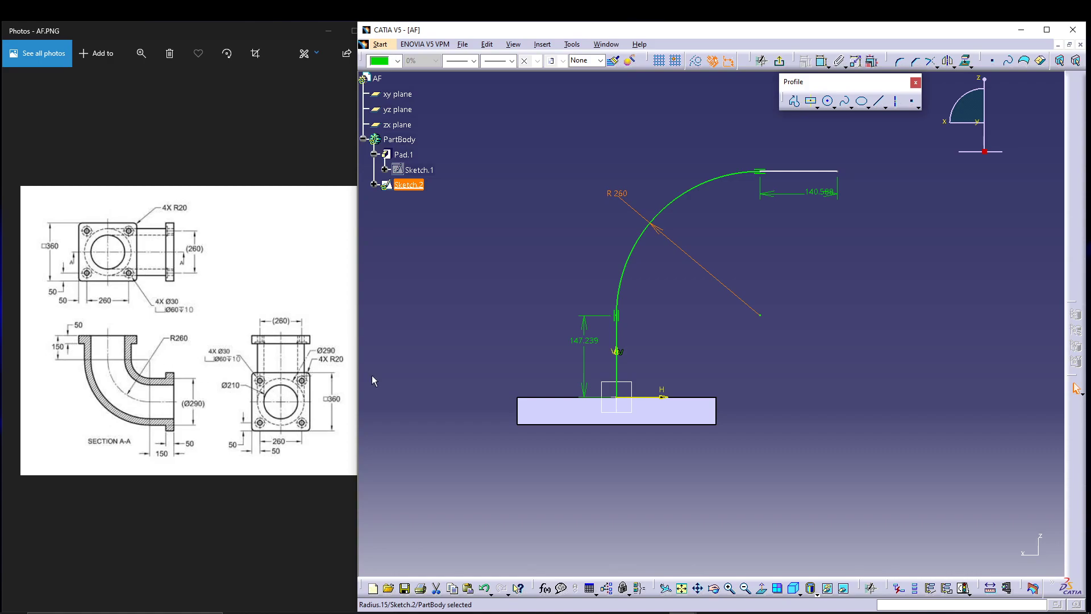
double_click(581, 341)
text(100mm)
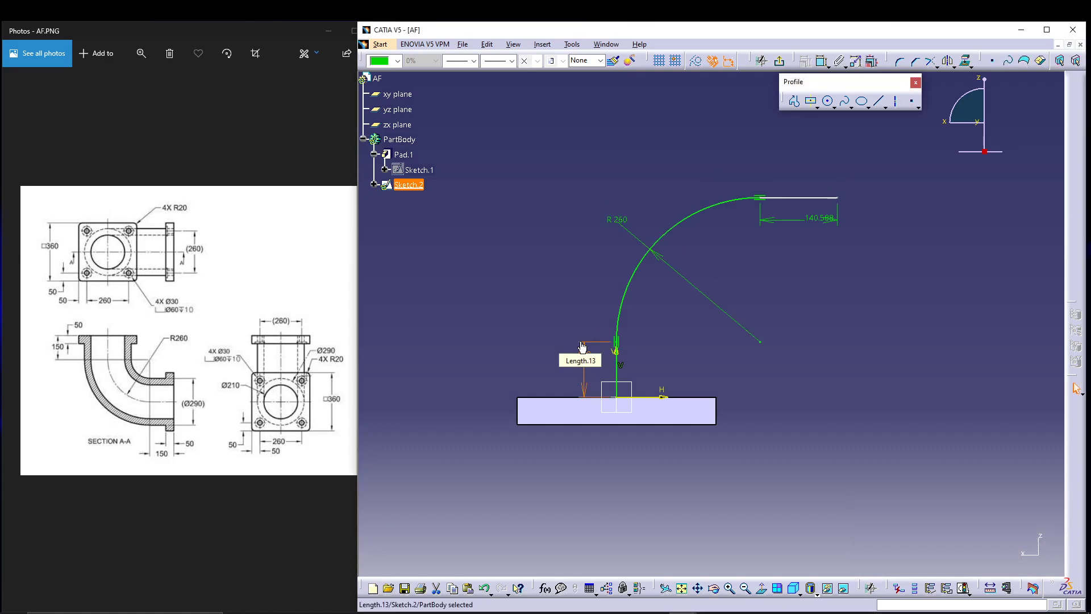
double_click(814, 220)
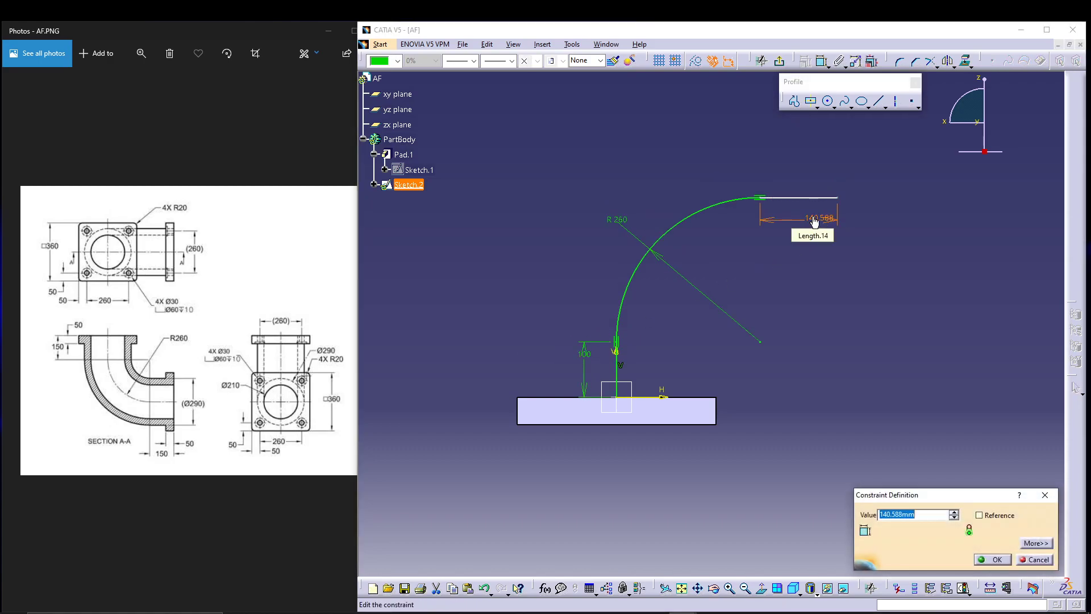
key(Return)
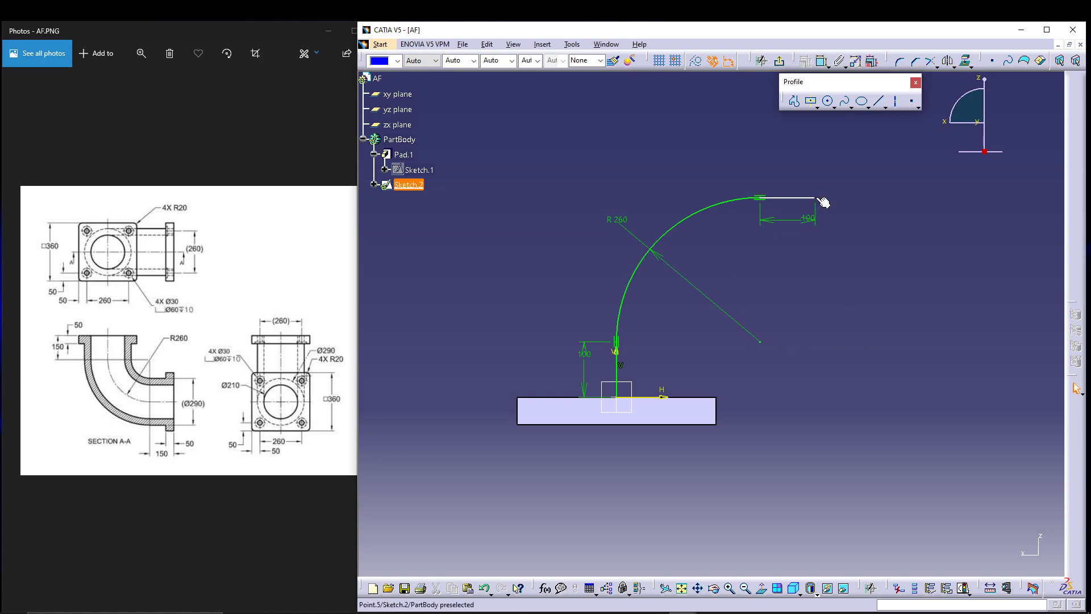
click(810, 100)
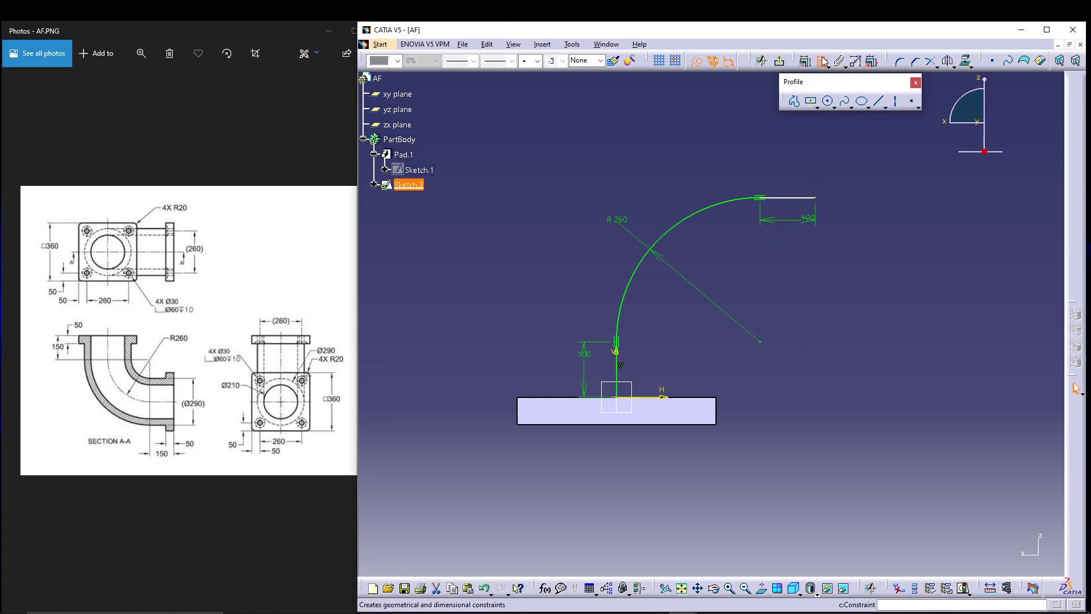
click(717, 401)
click(865, 334)
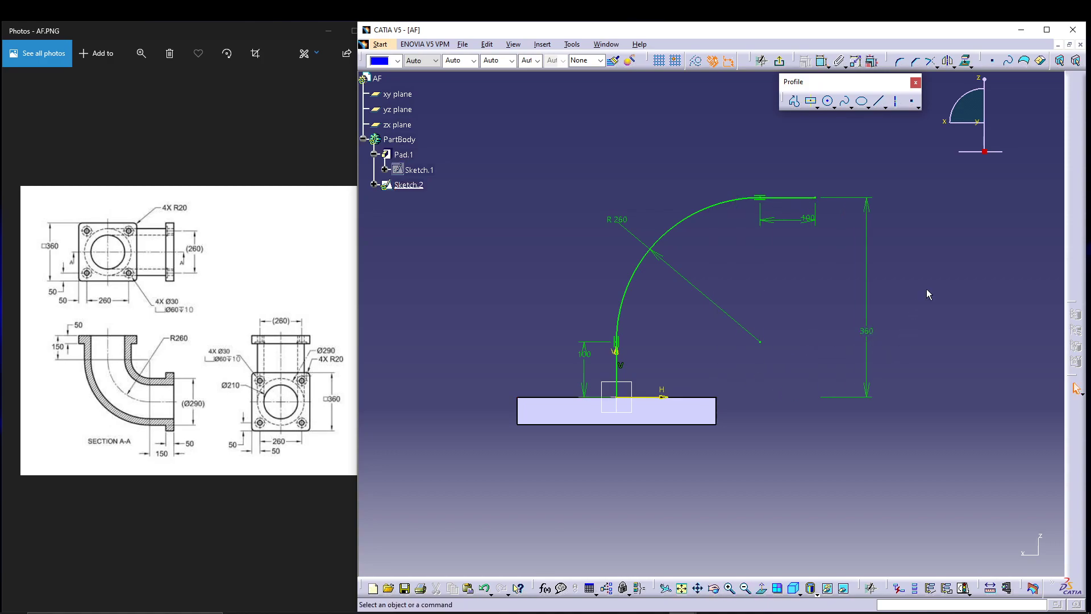
Exit Sketch.2, then sketch on the plate's top face and project the hole edge.
click(779, 60)
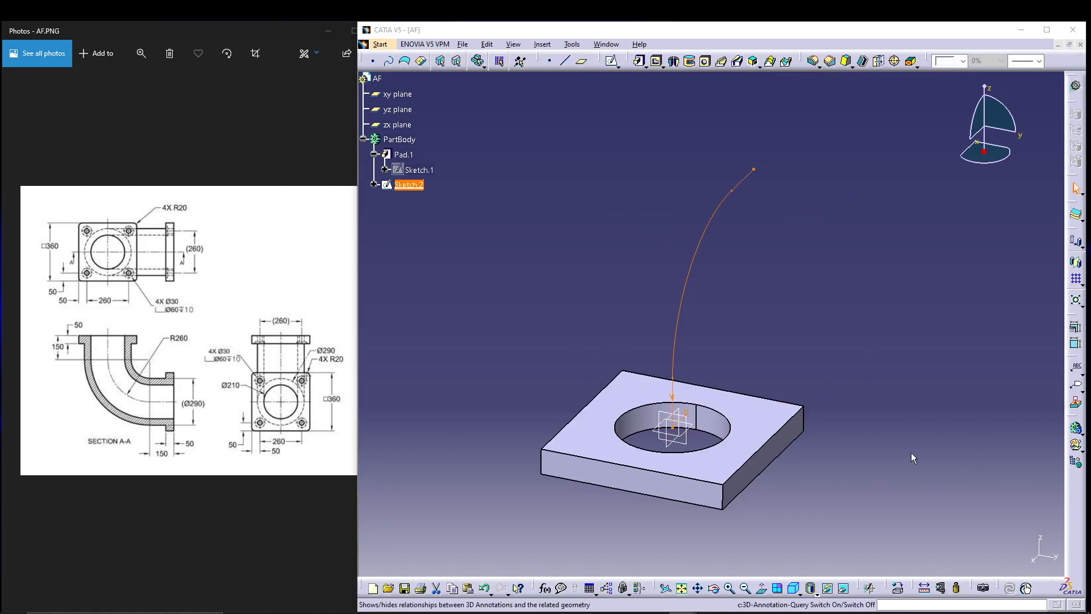
click(903, 391)
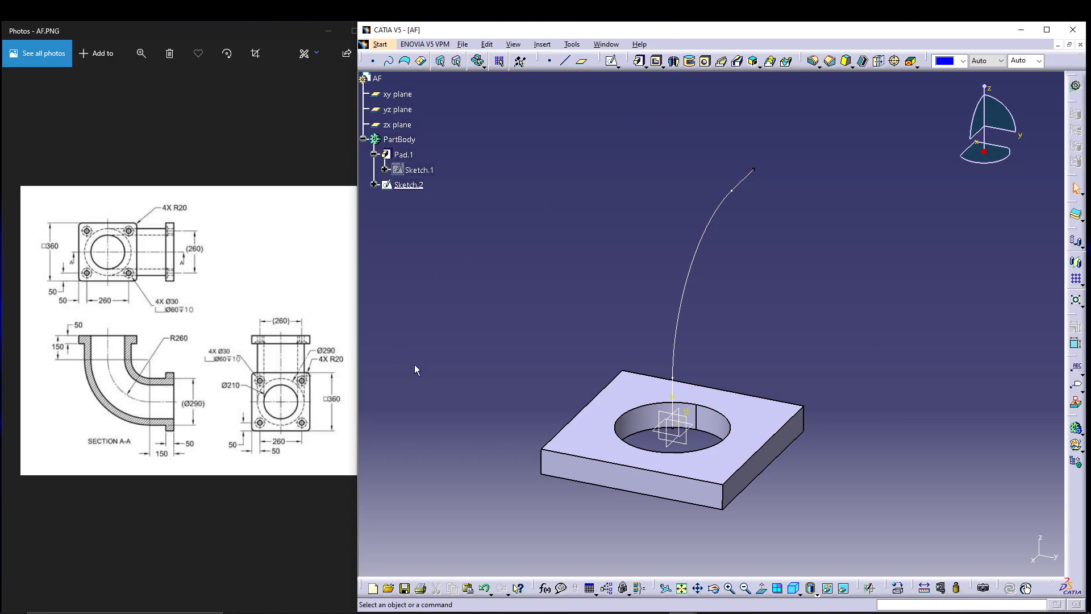
click(752, 411)
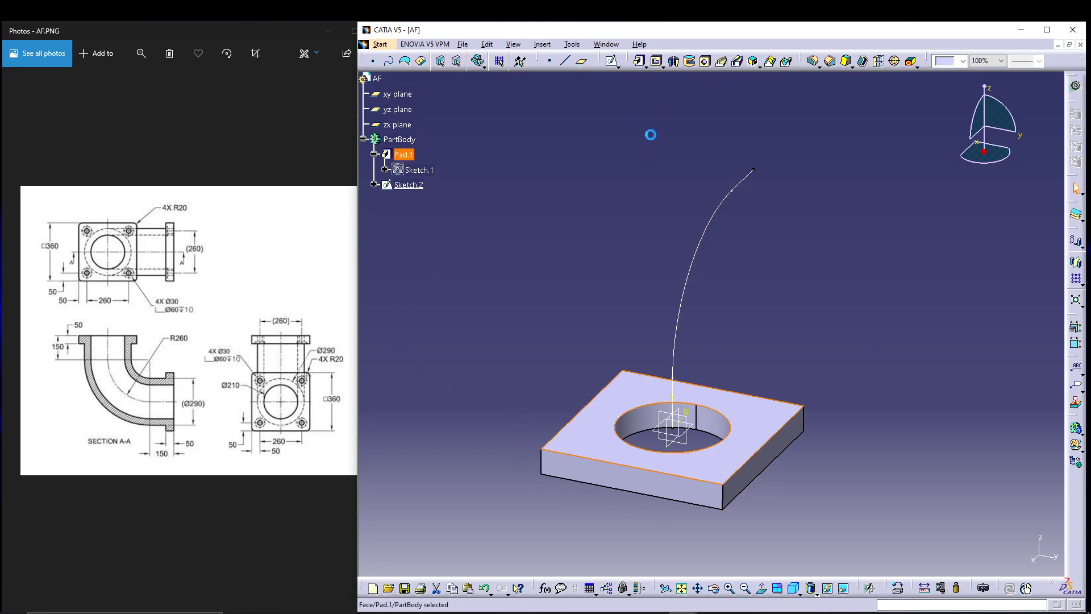
click(611, 61)
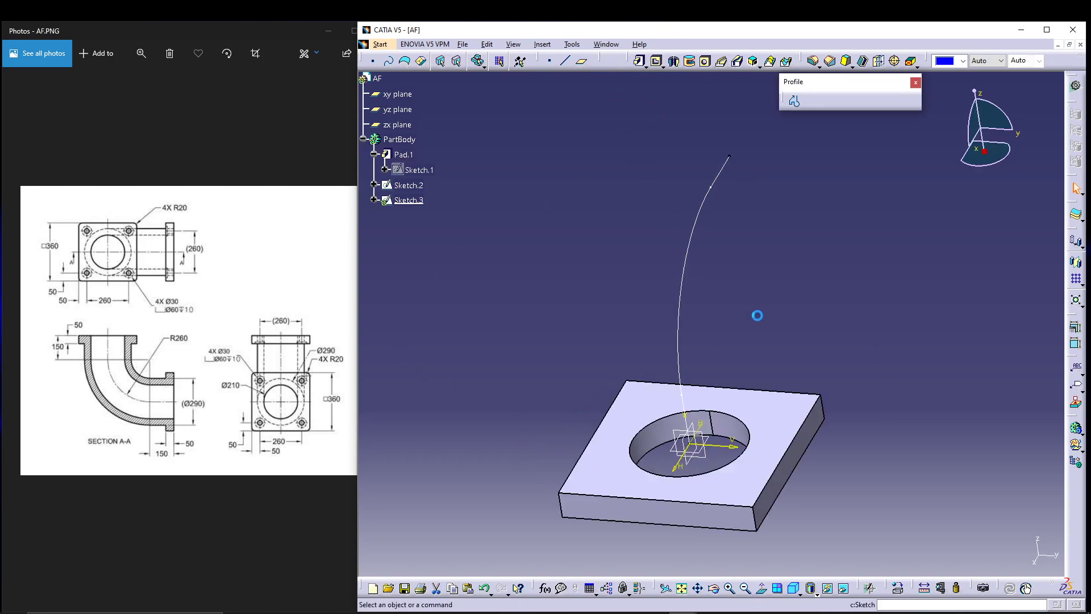
click(879, 309)
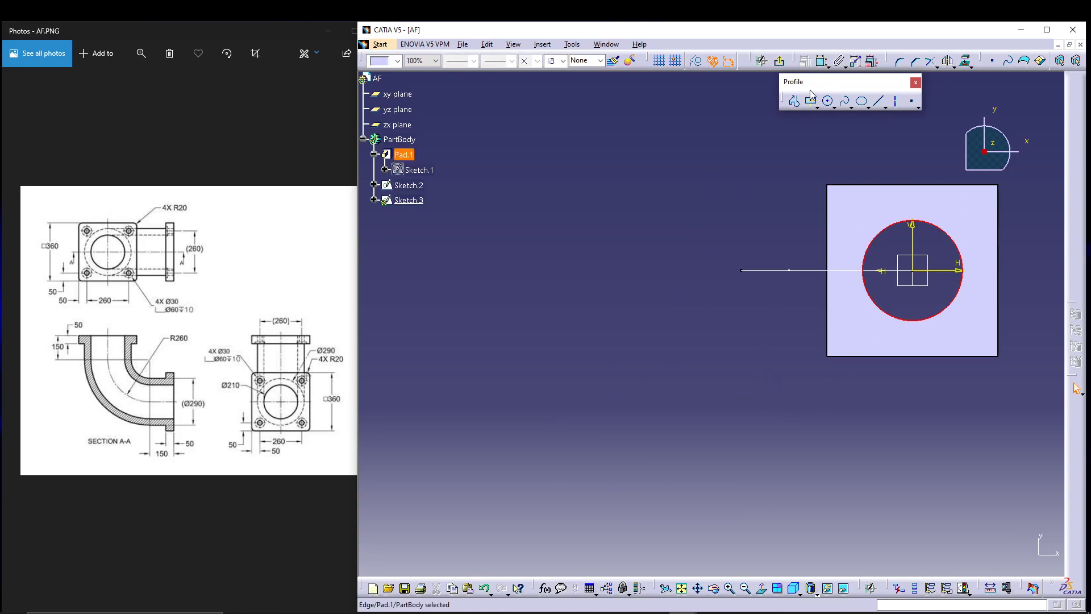
key(Escape)
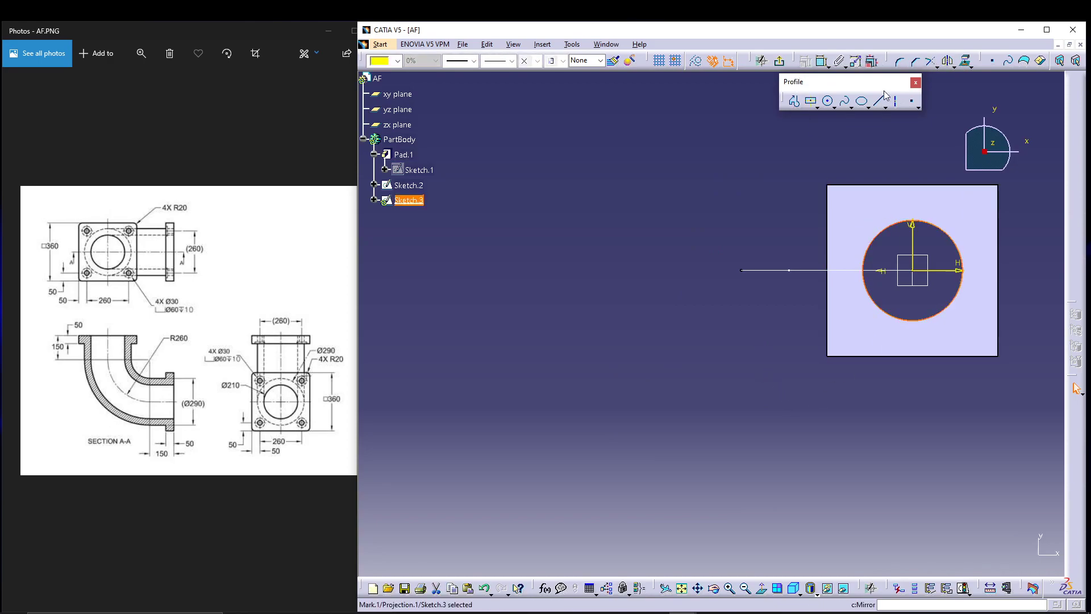
click(778, 60)
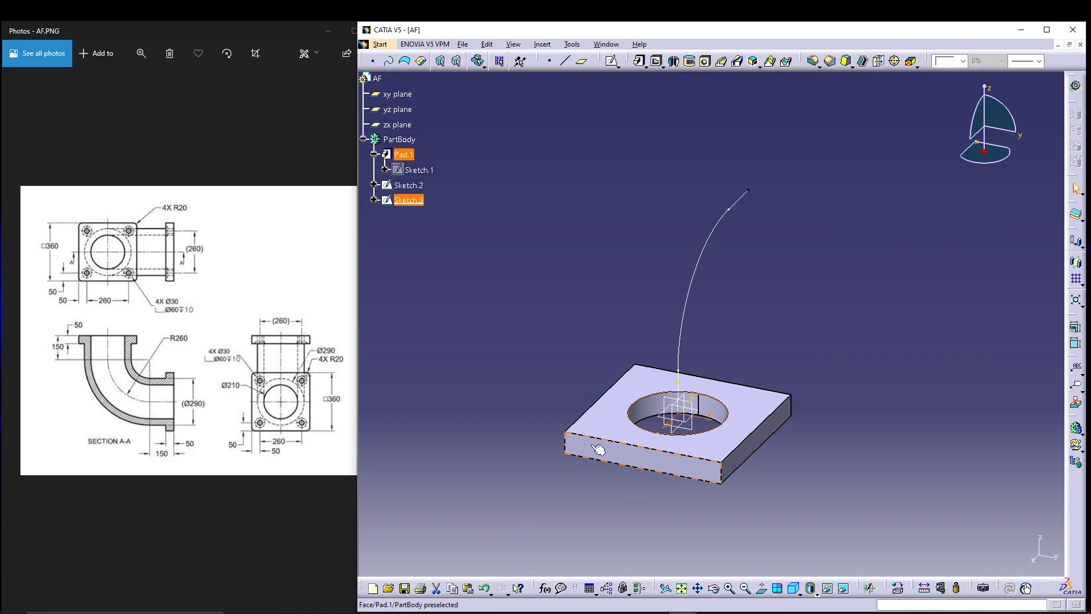
Sweep a rib from the Sketch.3 circle along the bent Sketch.2 path.
click(721, 62)
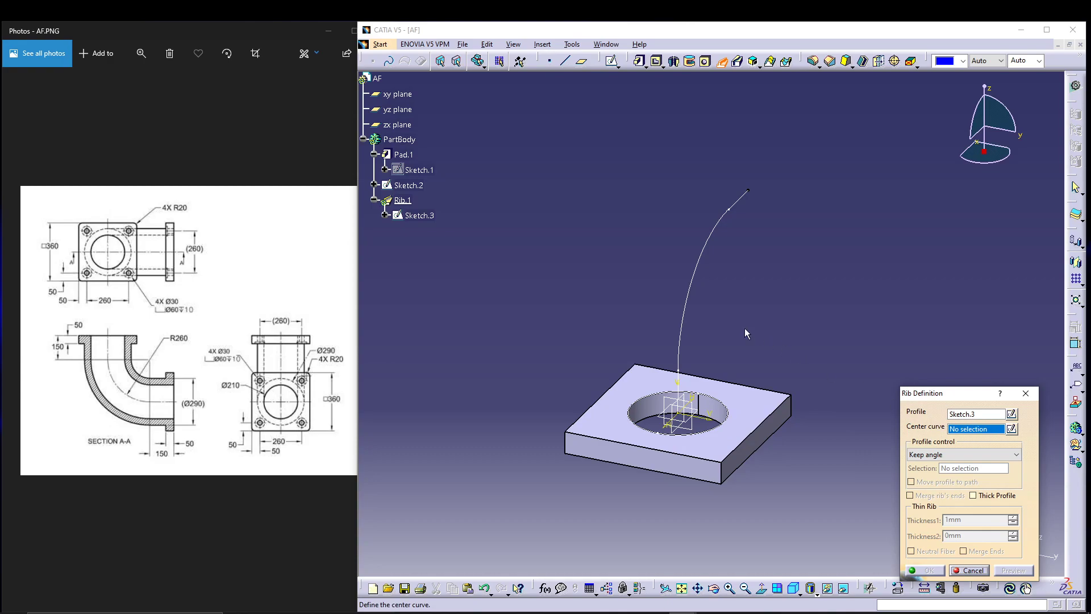
click(703, 263)
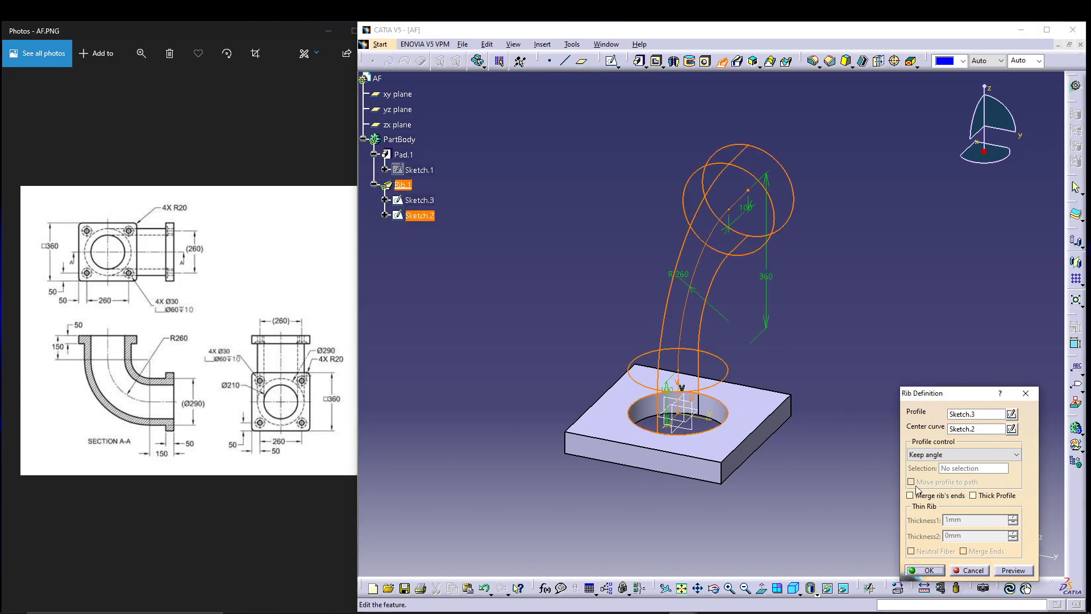
click(1008, 571)
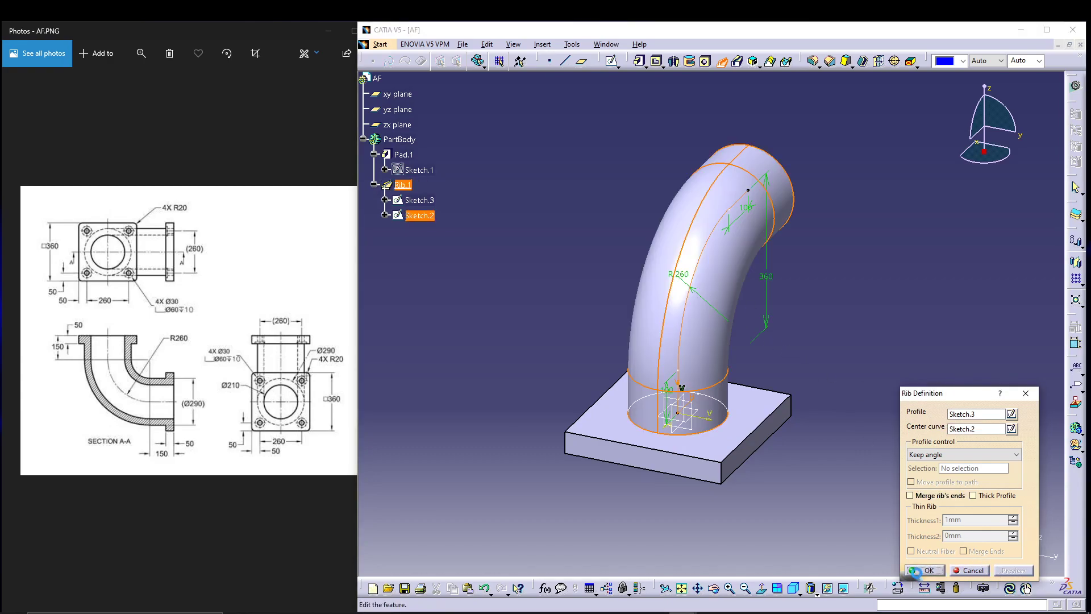
middle_drag(653, 454, 607, 476)
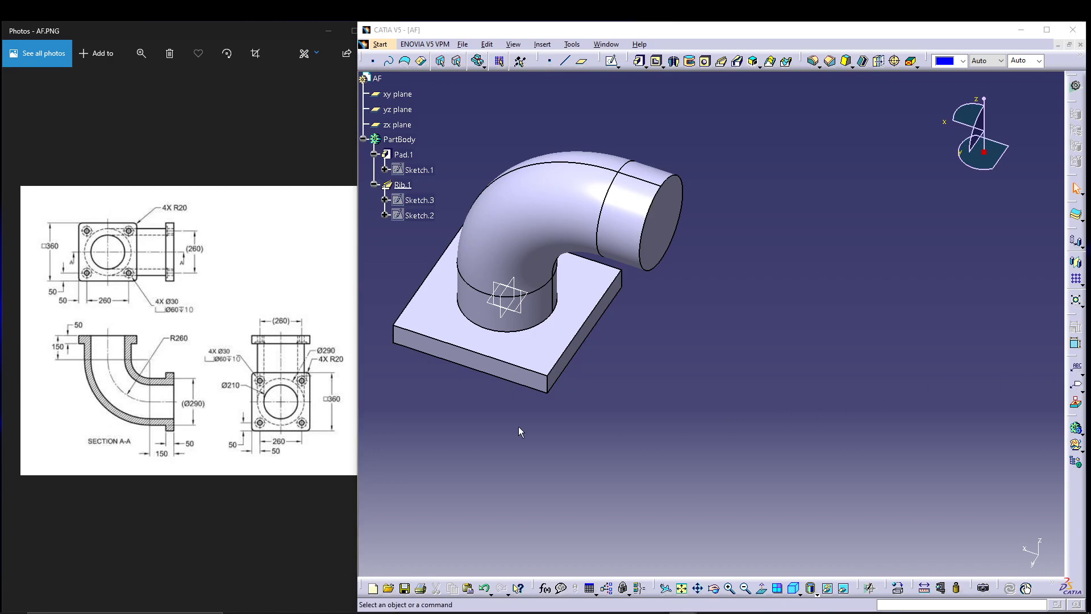
click(426, 431)
middle_drag(518, 446, 623, 484)
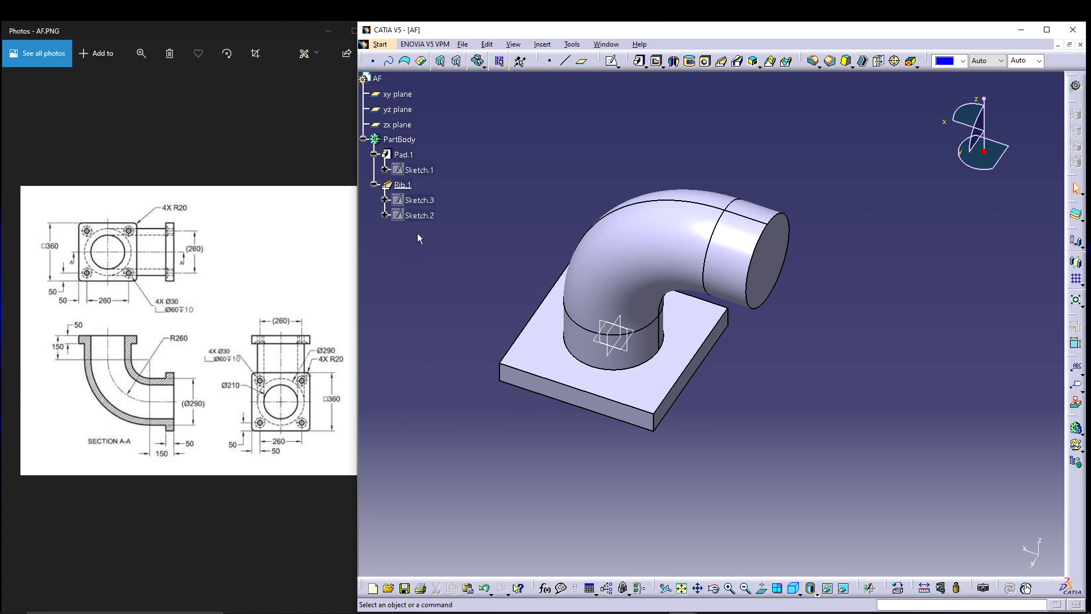
In Sketch.3, add a concentric outer circle with a 290 diameter.
double_click(430, 207)
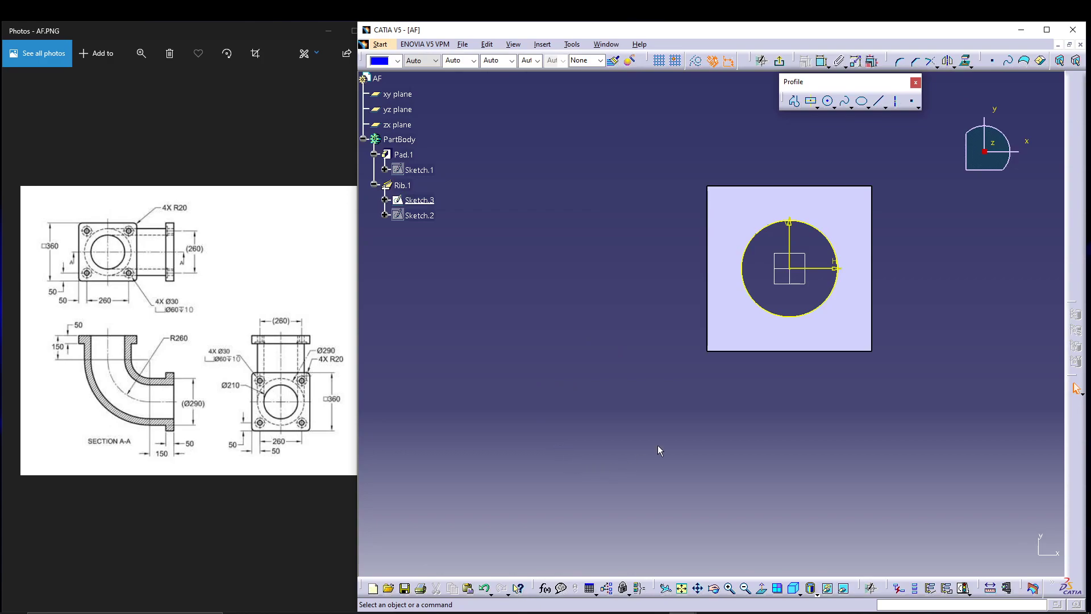
click(828, 101)
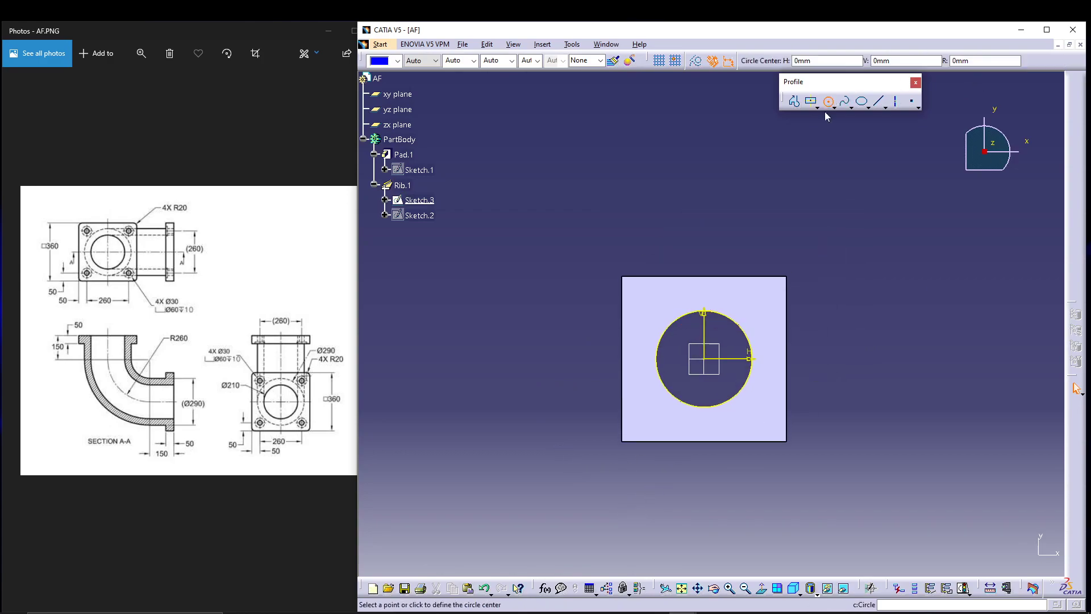
click(704, 358)
click(766, 322)
click(821, 61)
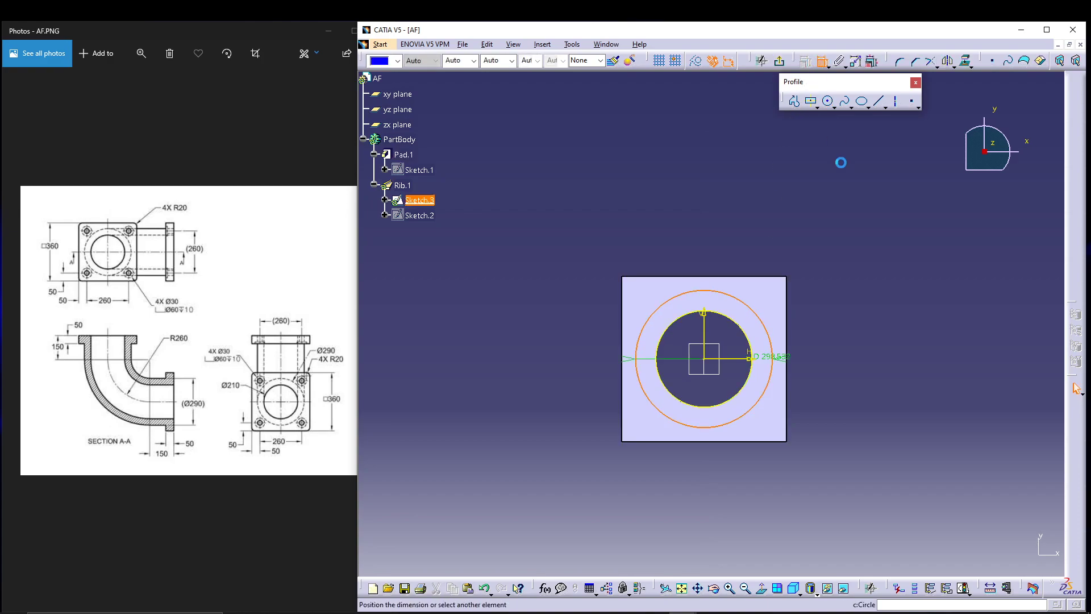
click(764, 327)
click(852, 281)
double_click(854, 279)
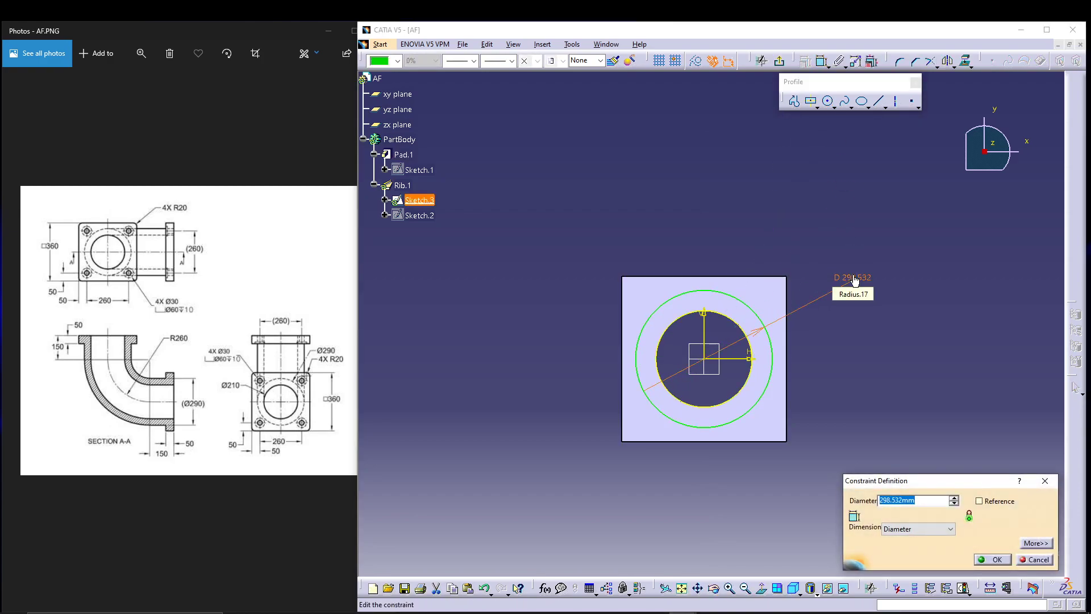
key(Return)
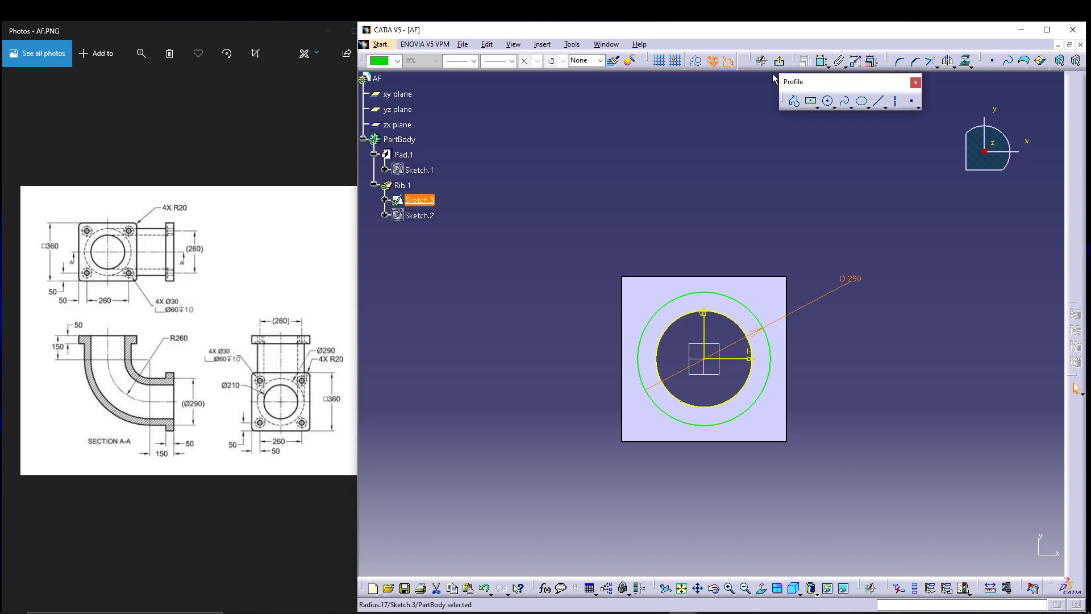
Exit the sketch and rotate the elbow to inspect its hollow bore.
click(809, 103)
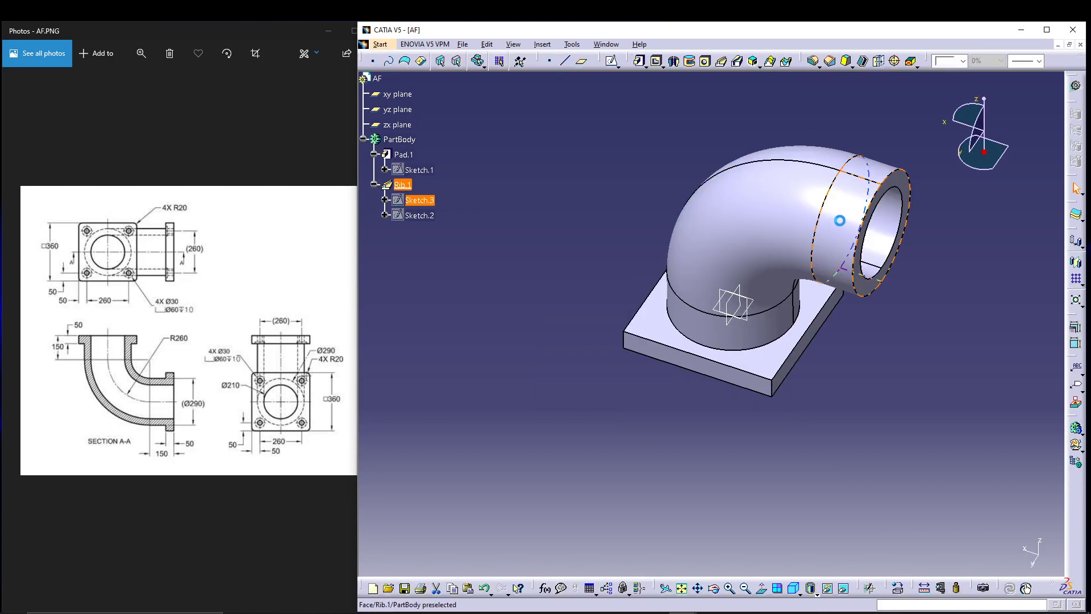
mouse_move(847, 365)
middle_down()
mouse_move(771, 310)
mouse_move(689, 300)
mouse_move(623, 178)
mouse_move(638, 142)
mouse_move(707, 320)
middle_up()
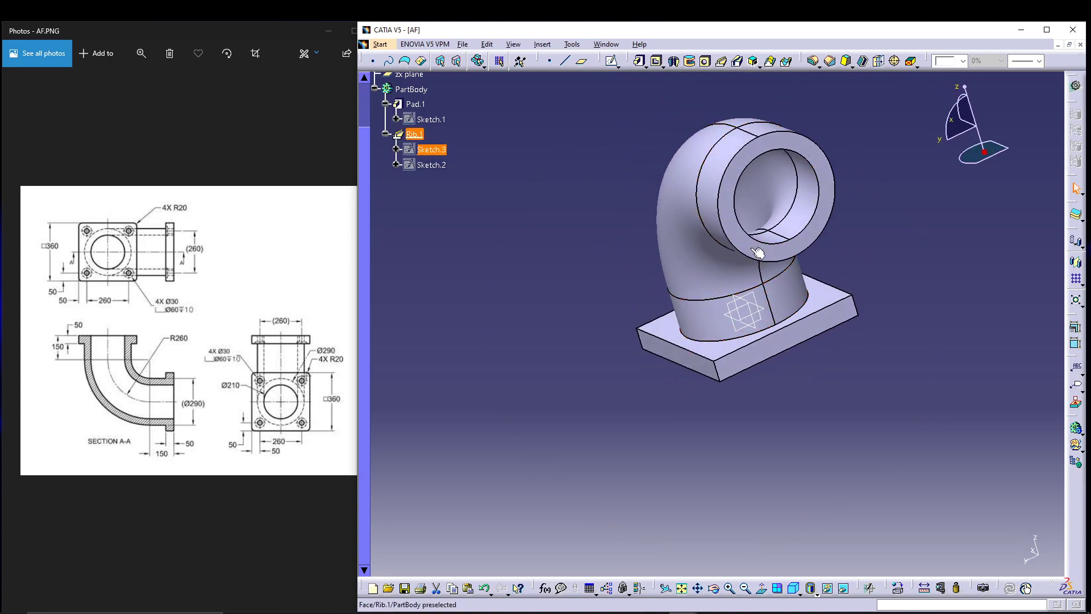
middle_drag(559, 321, 494, 428)
middle_drag(514, 299, 494, 298)
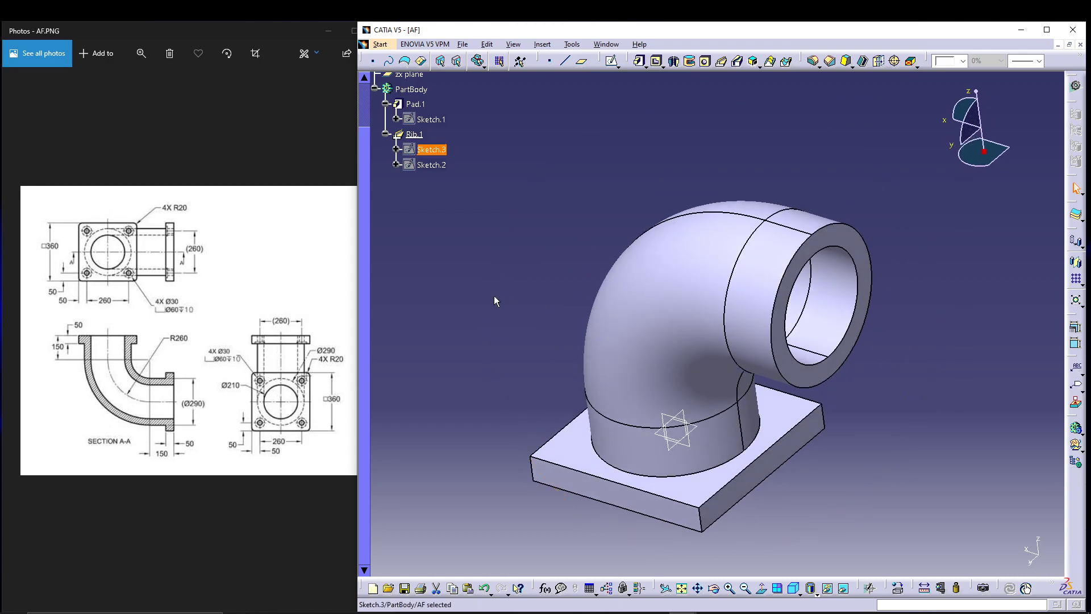
Start a sketch on the pipe's end face and draw a centred rectangle on the axis.
click(850, 247)
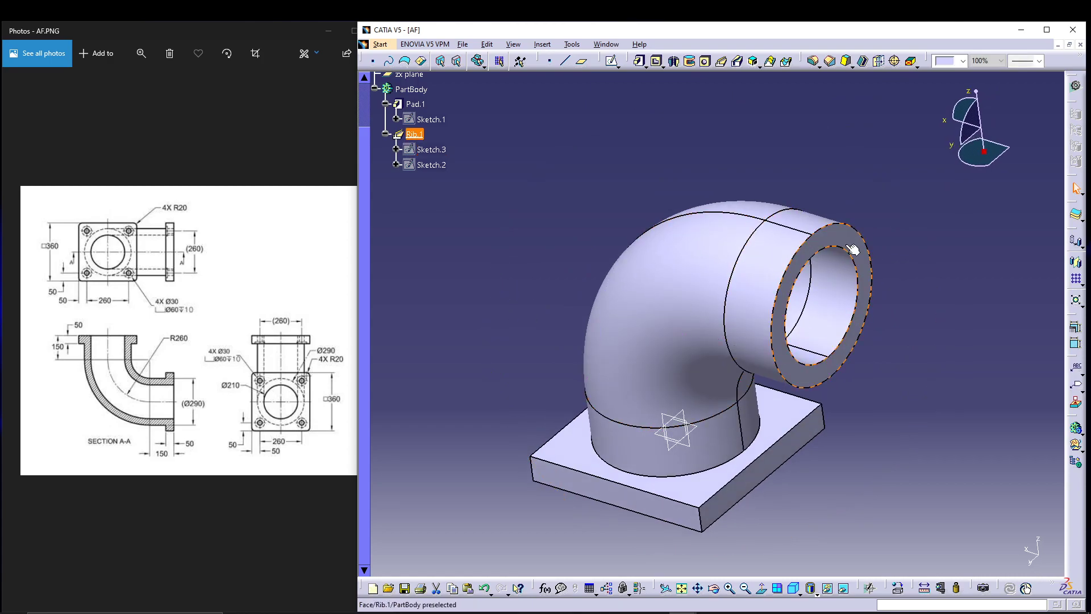
click(611, 61)
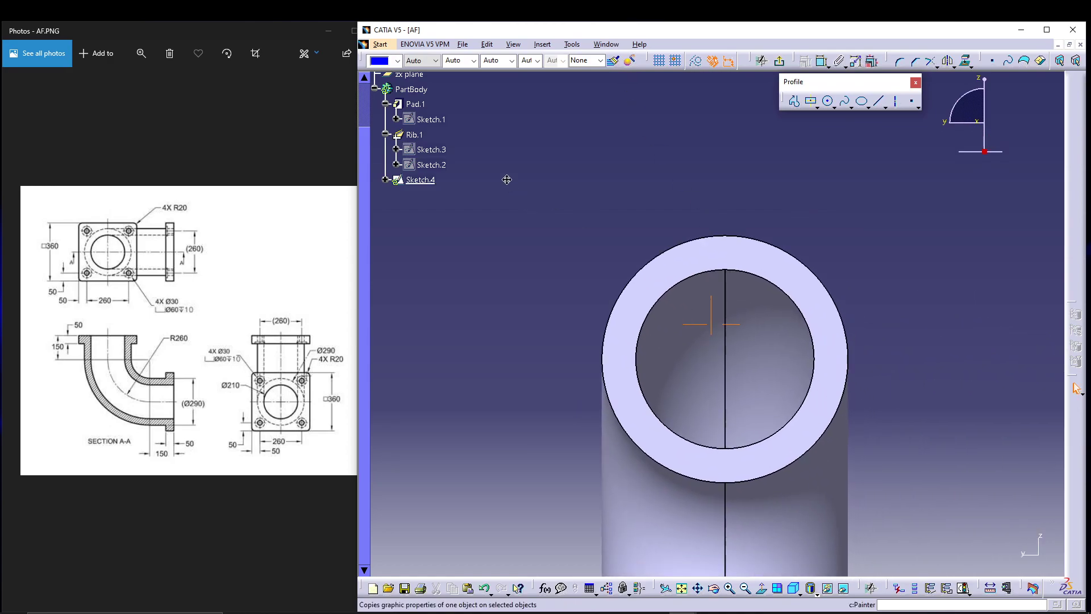
click(812, 101)
click(721, 298)
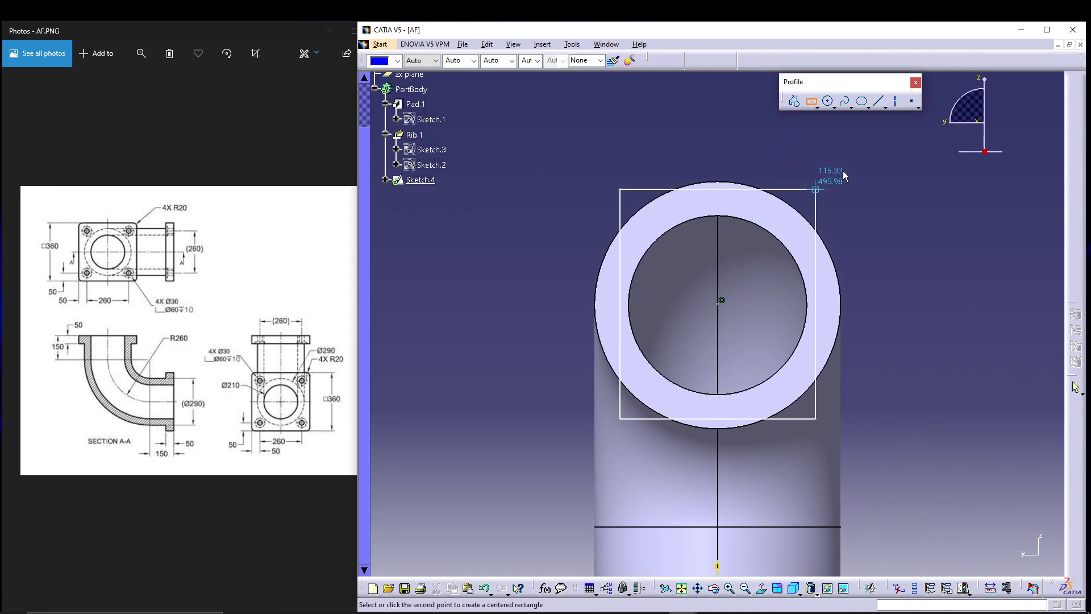
click(878, 158)
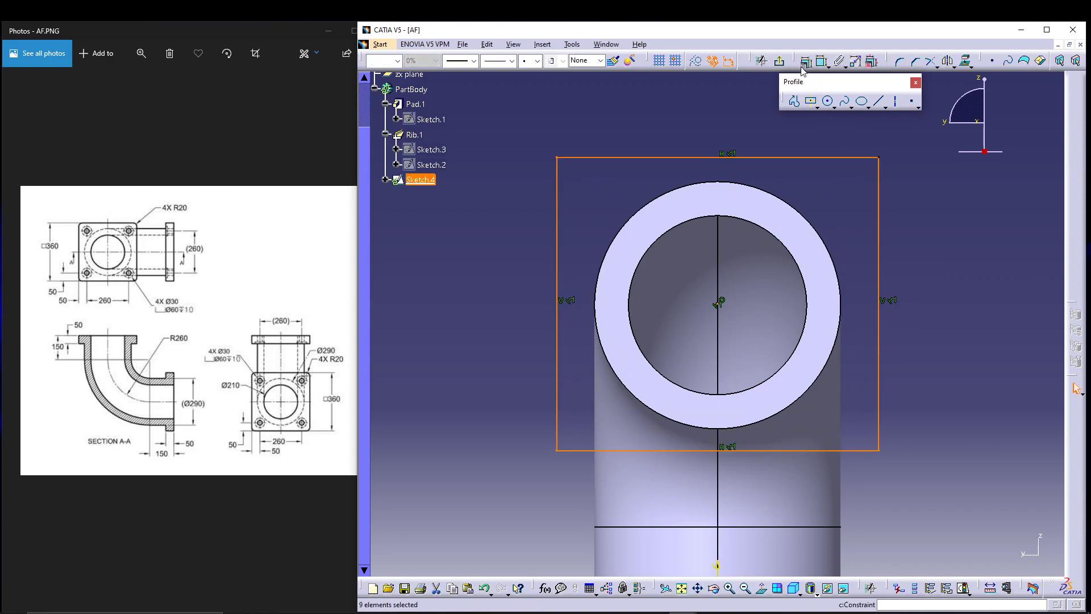
Dimension the rectangle's width and height, setting both to 360.
click(822, 60)
click(775, 158)
click(762, 137)
click(882, 207)
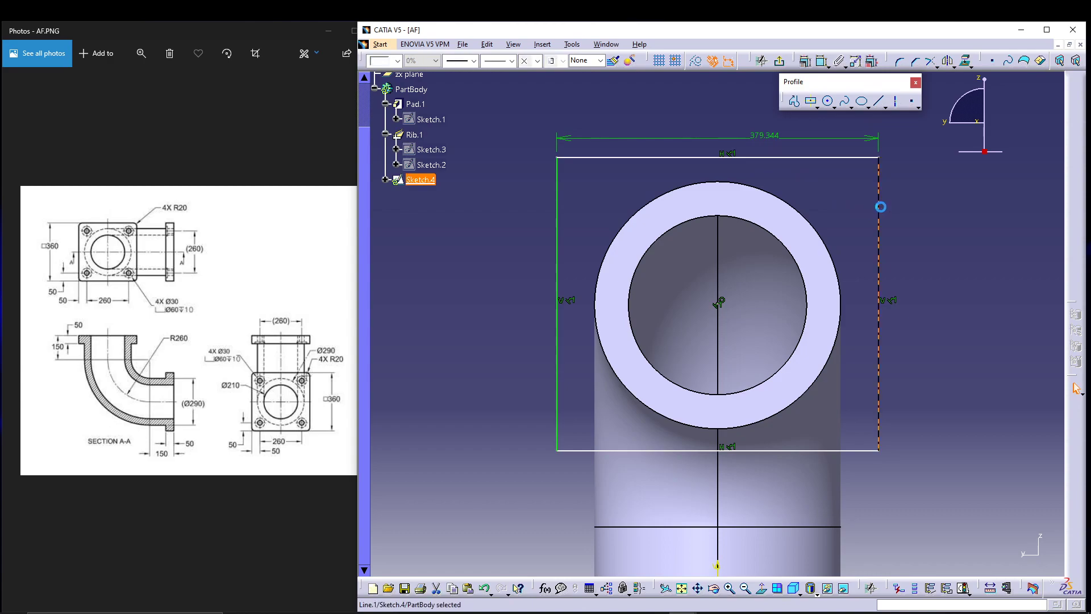
click(821, 61)
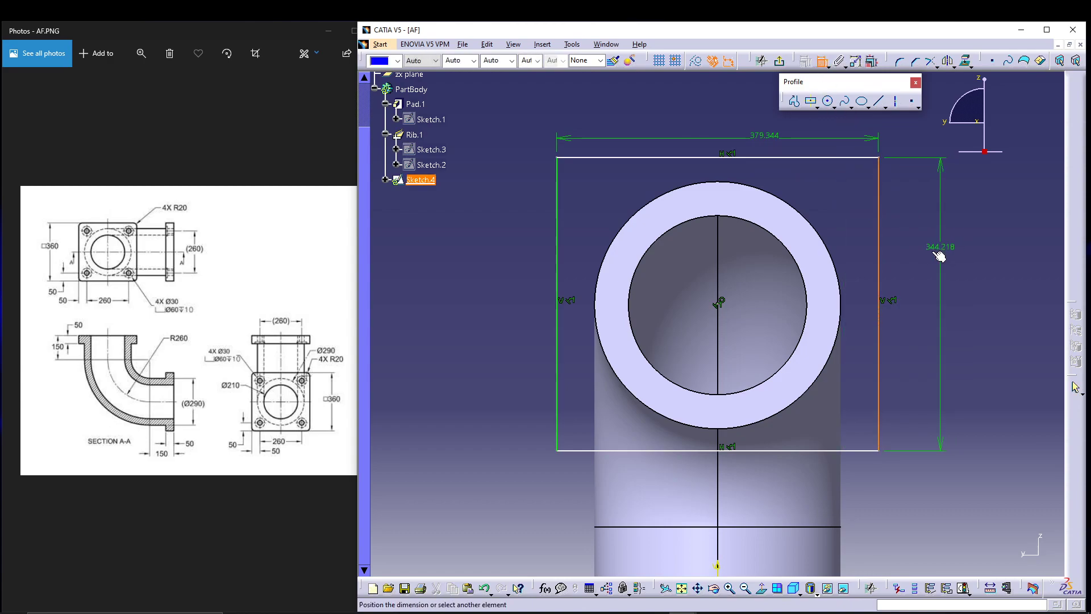
click(922, 246)
double_click(921, 245)
text(360mm)
key(Return)
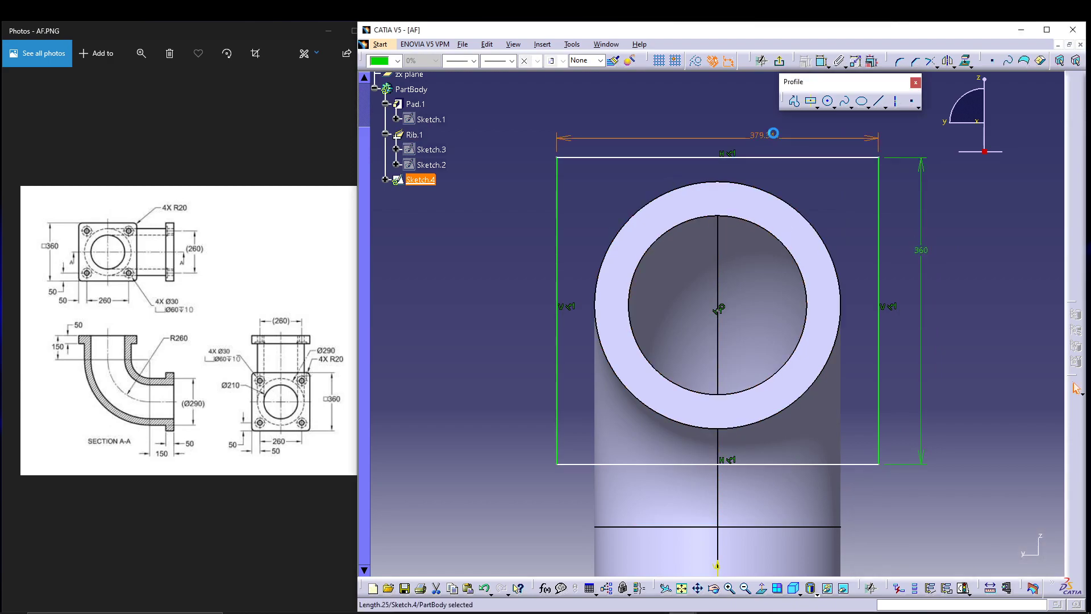
double_click(772, 134)
text(360)
key(Return)
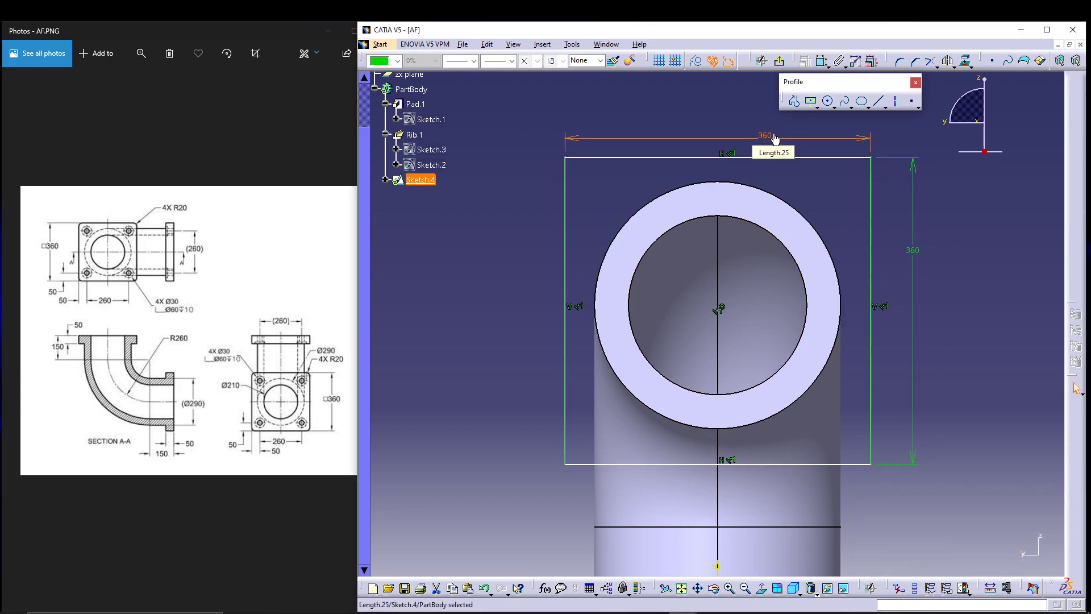
Make the square concentric with the bore circle and exit the sketch.
click(943, 312)
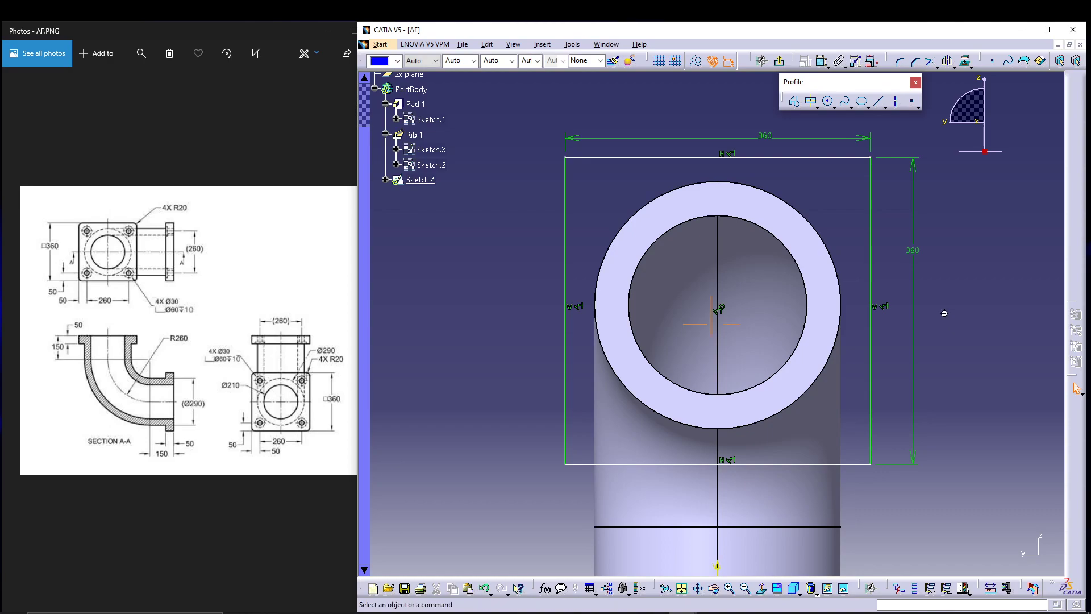
middle_drag(943, 312, 946, 316)
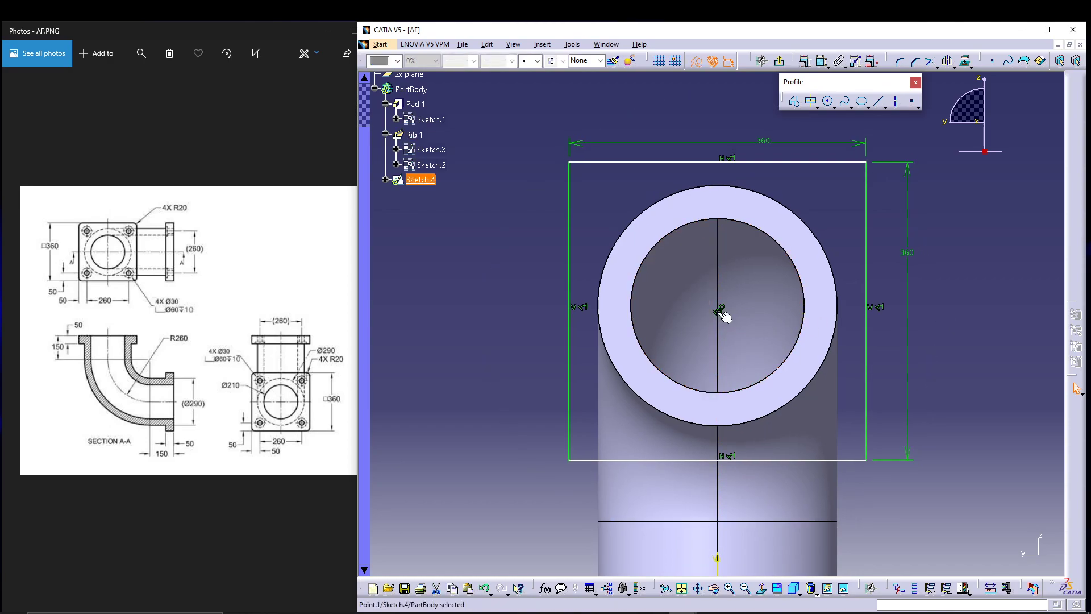
click(779, 239)
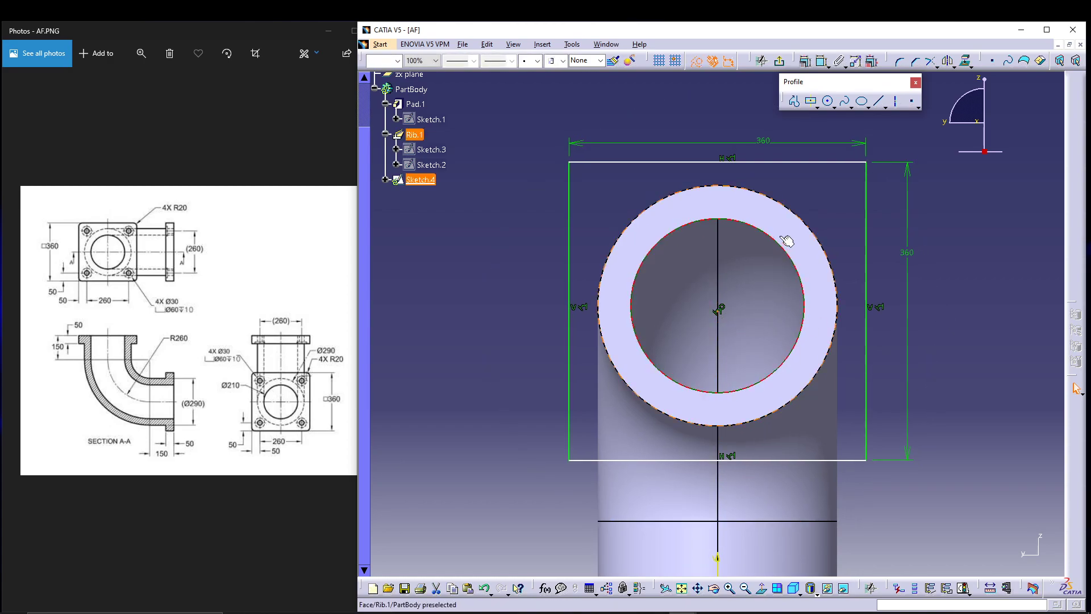
click(803, 59)
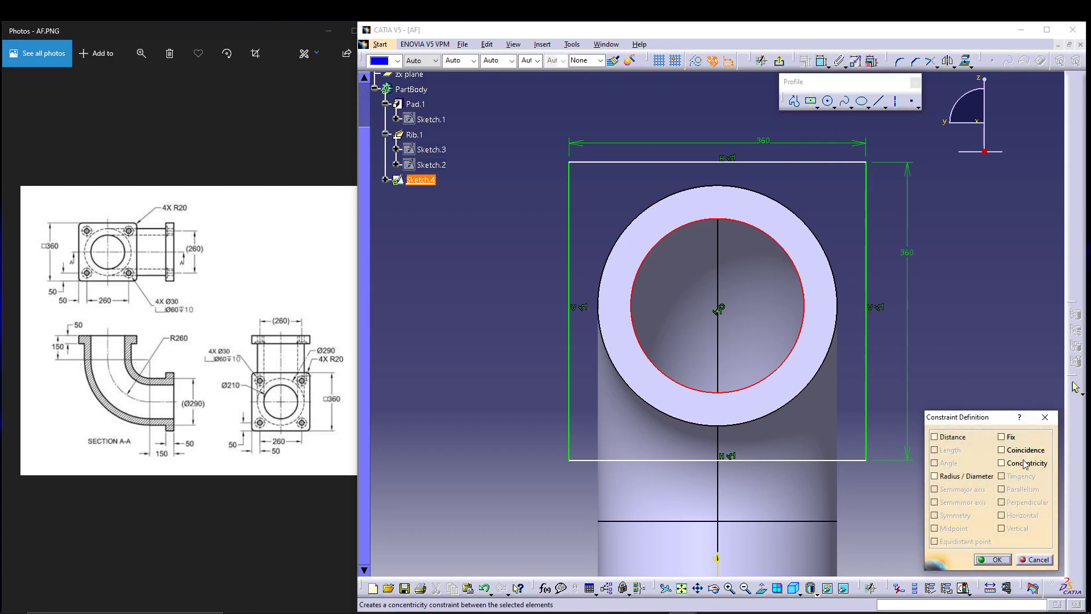
click(1024, 463)
click(993, 559)
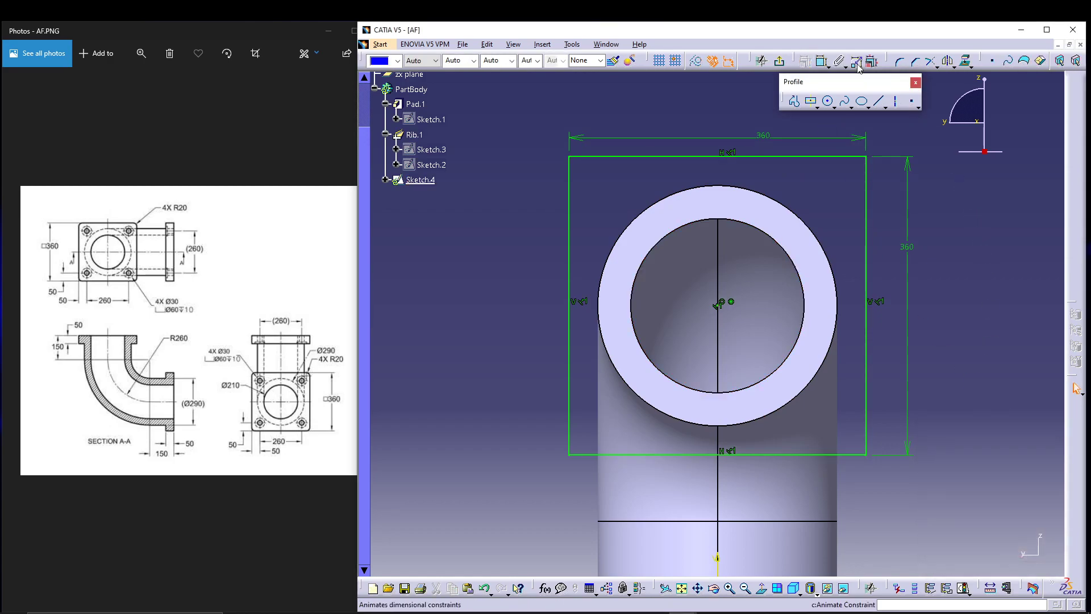
click(782, 61)
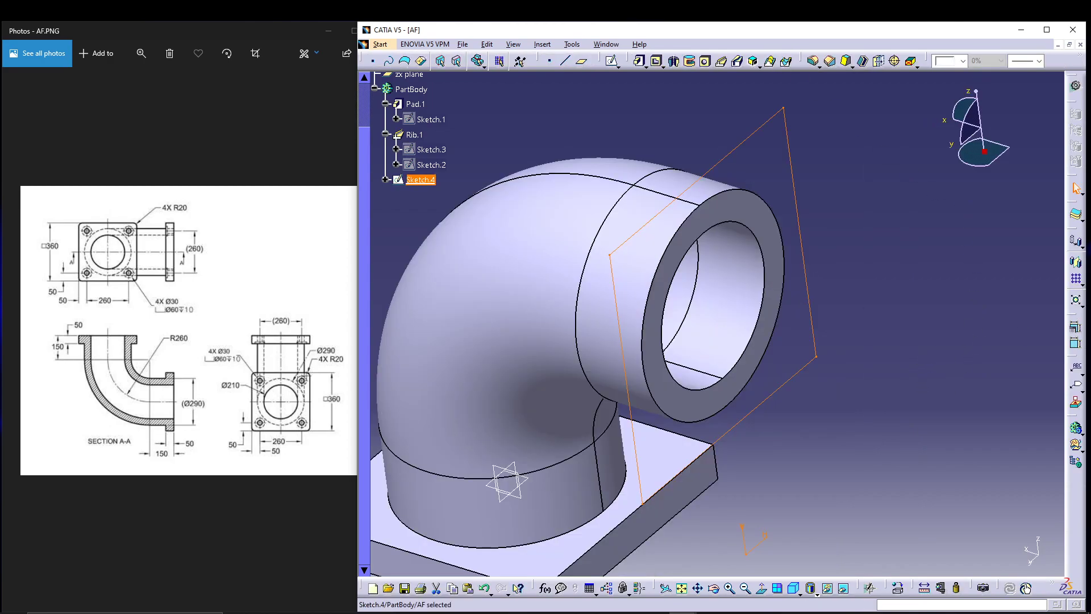
Project the bore's circular edge into Sketch.4 so the flange profile has a through hole.
key(alt+Tab)
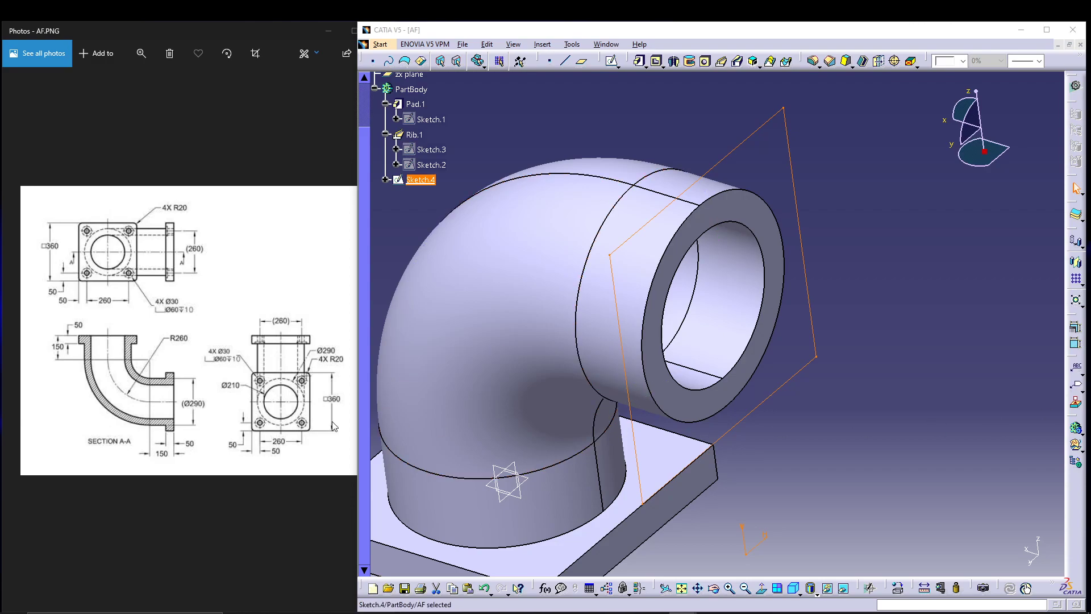
double_click(427, 180)
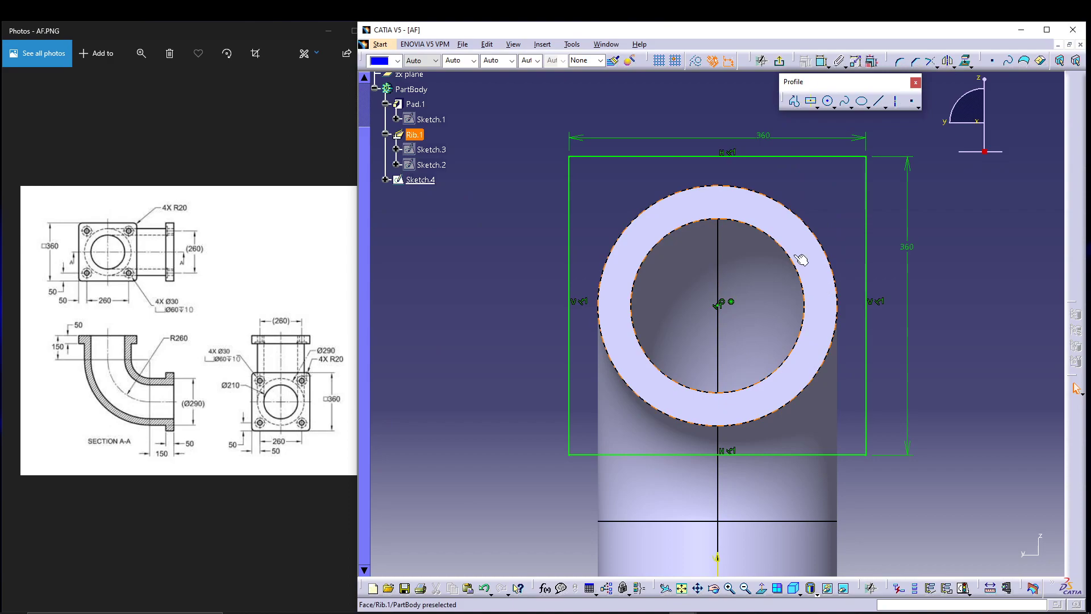
click(779, 244)
click(966, 61)
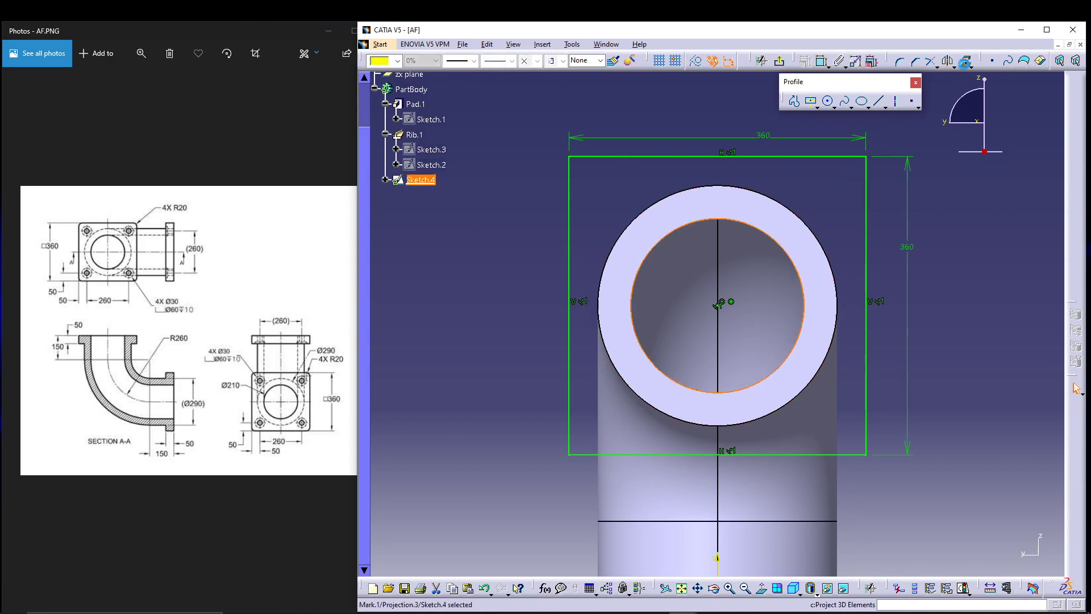
click(779, 60)
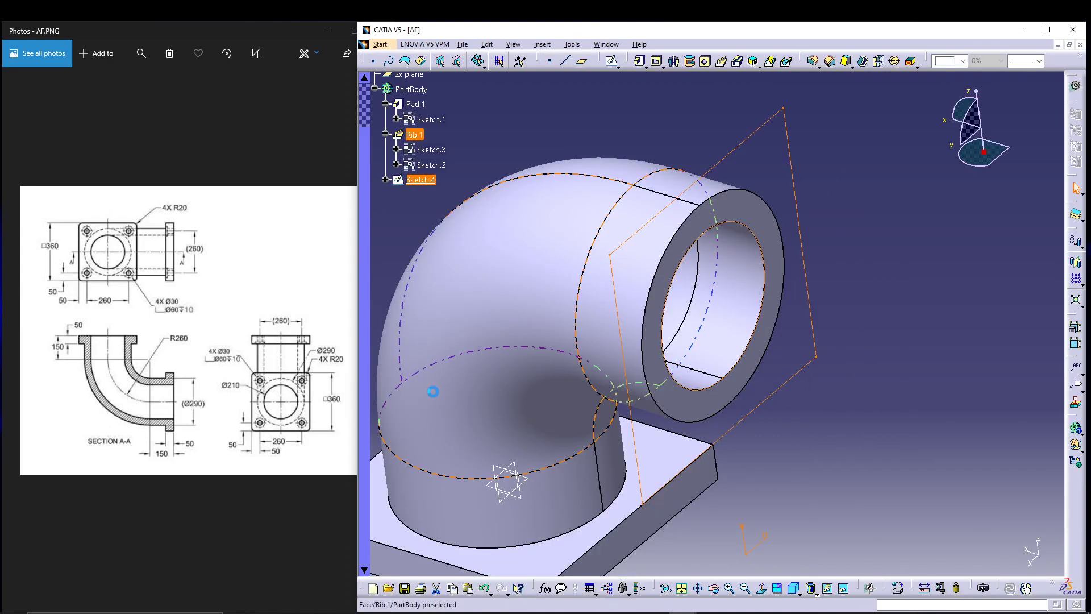
Extrude Sketch.4 as Pad.2 and rotate the part to inspect the new outlet flange.
click(639, 60)
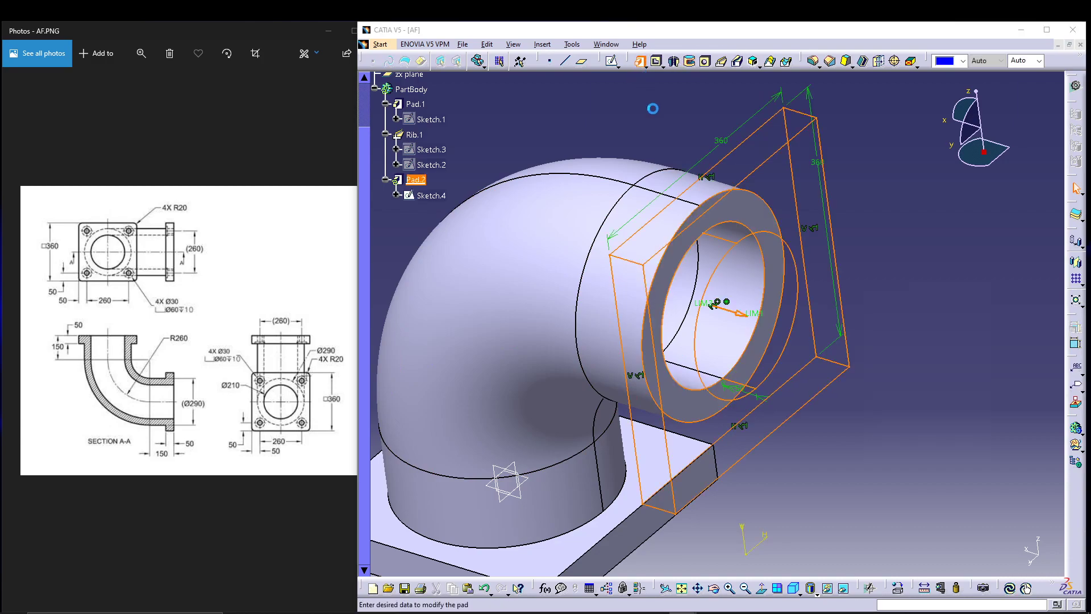
click(883, 459)
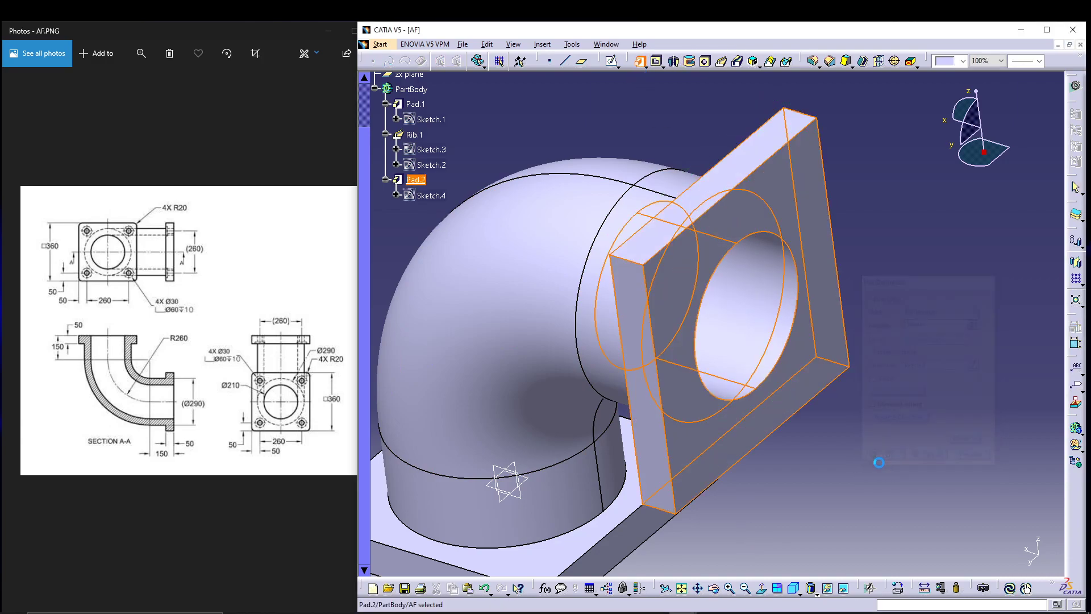
click(681, 588)
middle_drag(849, 394, 801, 290)
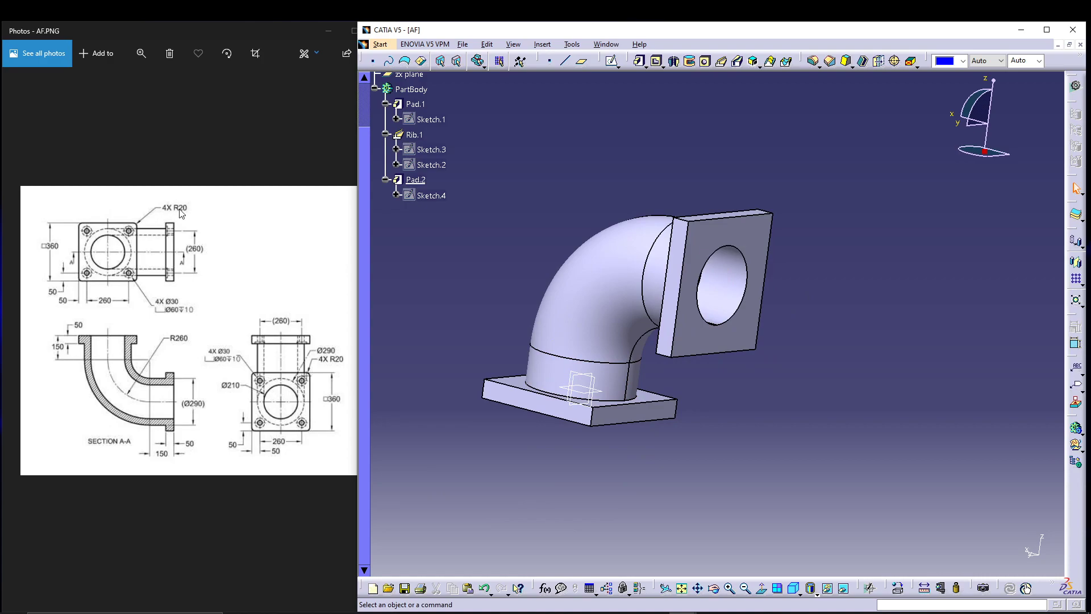
Start a hole on the outlet flange's outer face and open its positioning sketch.
middle_drag(466, 334, 482, 287)
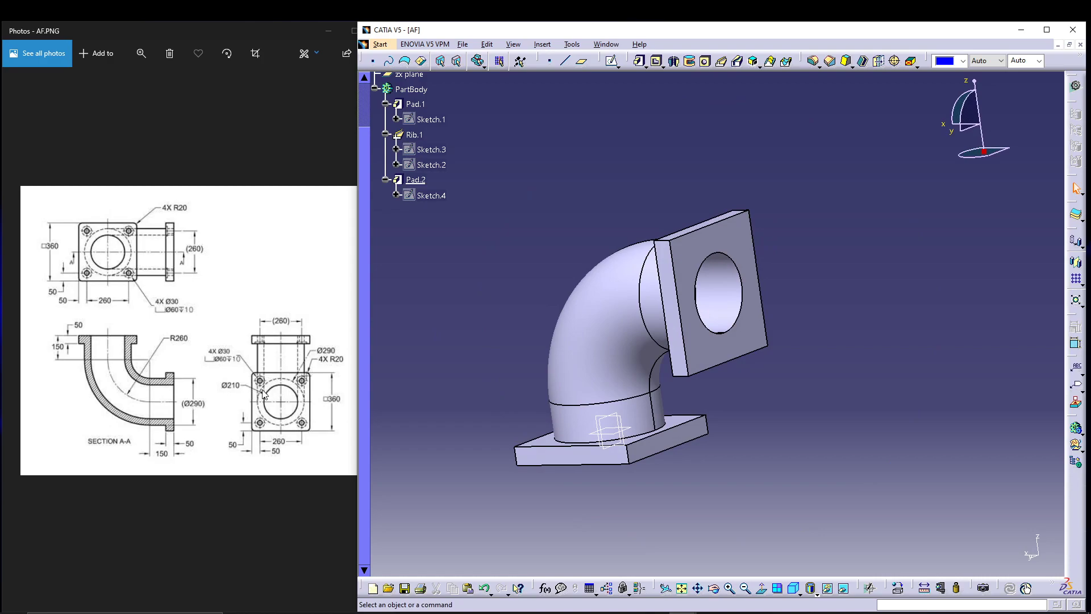
click(753, 267)
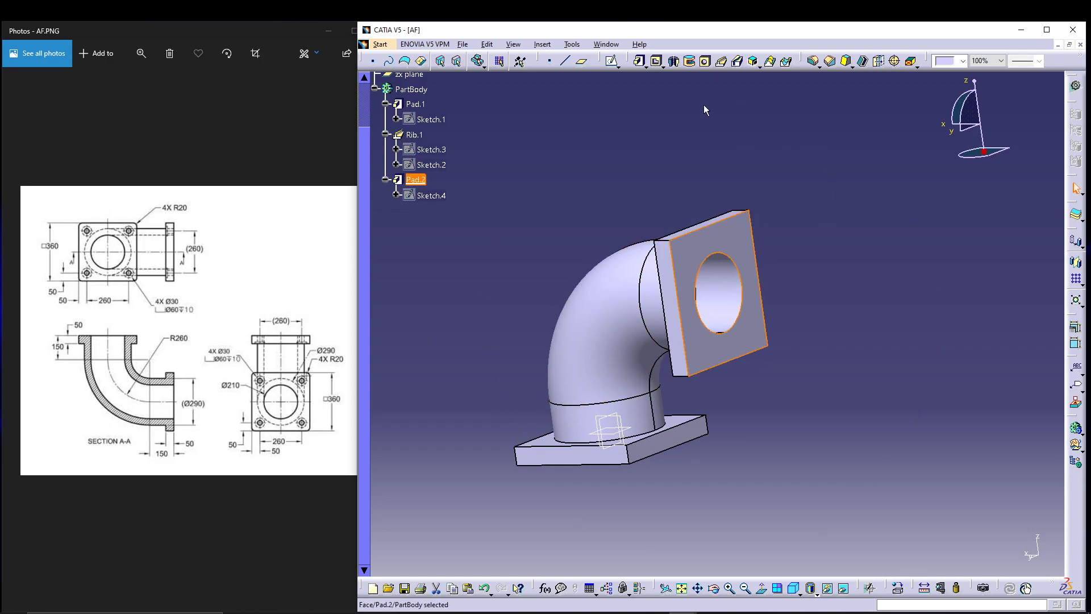
click(705, 61)
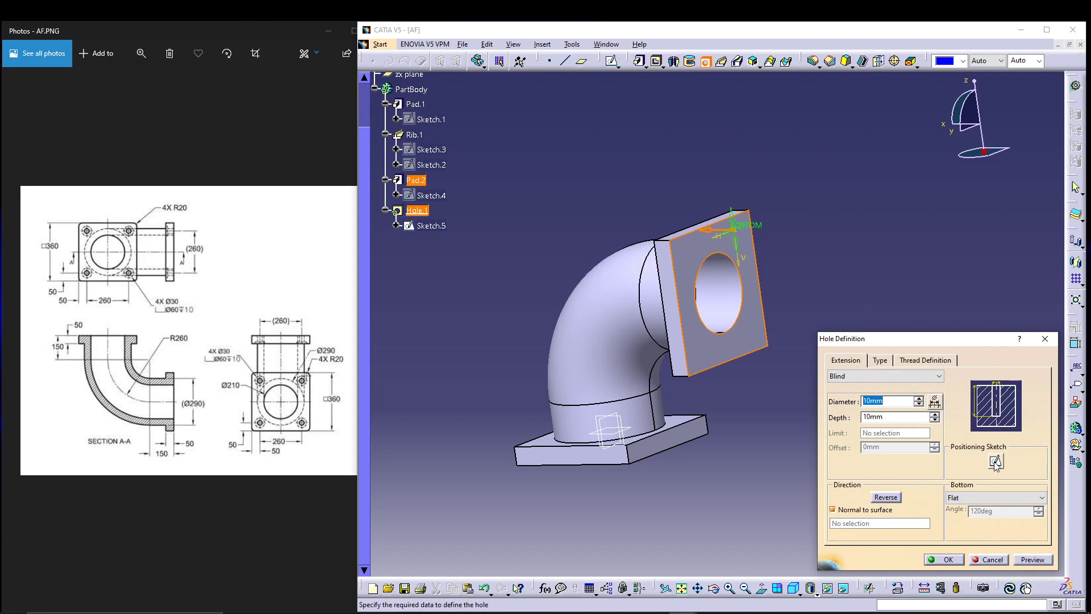
click(995, 463)
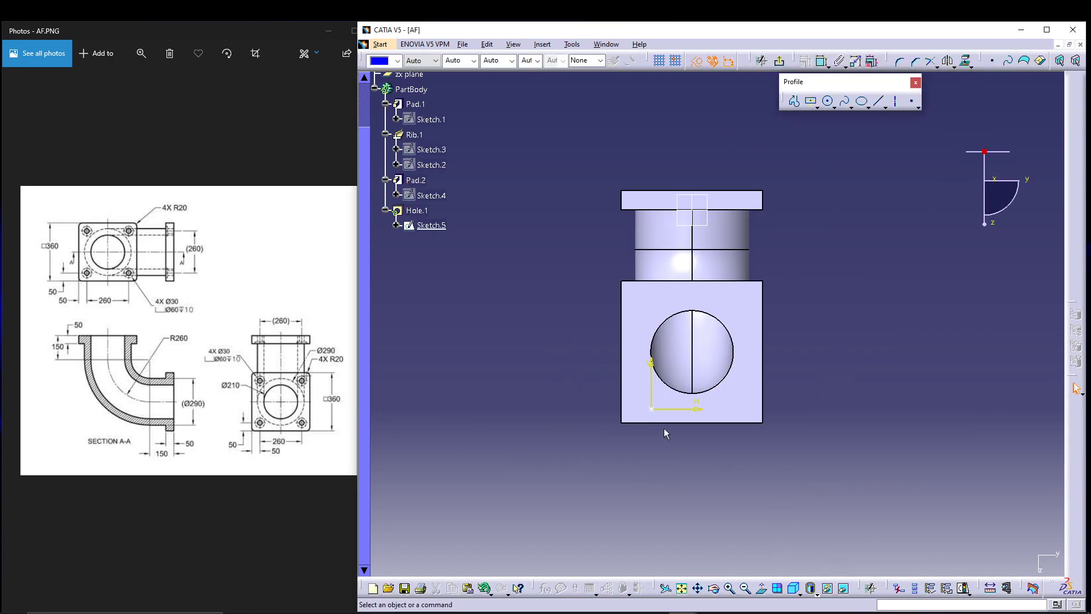
Dimension the hole centre to the flange's bottom and left edges.
click(652, 408)
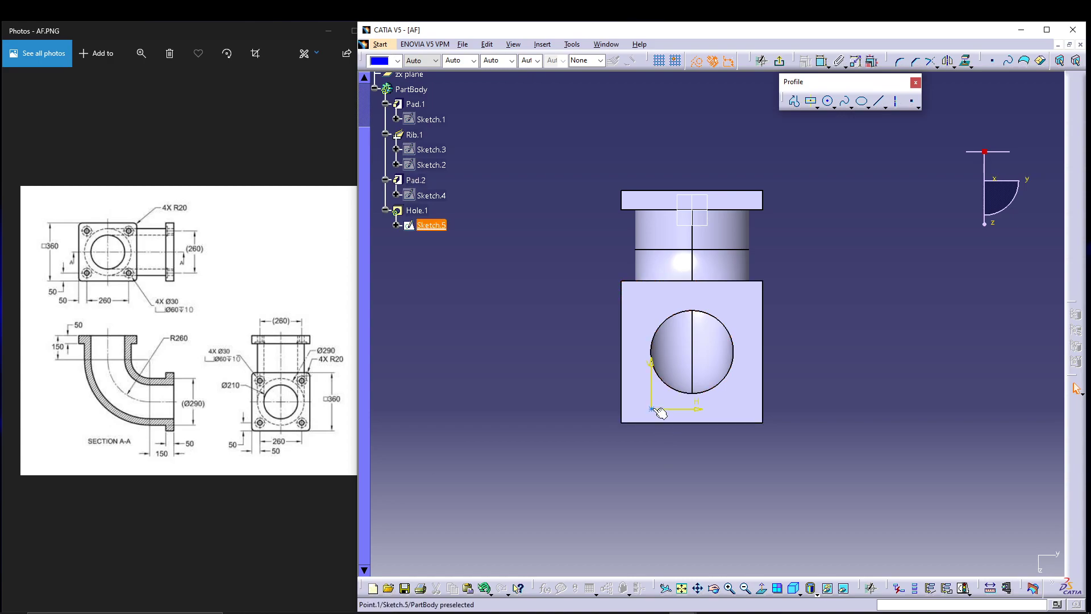
click(824, 63)
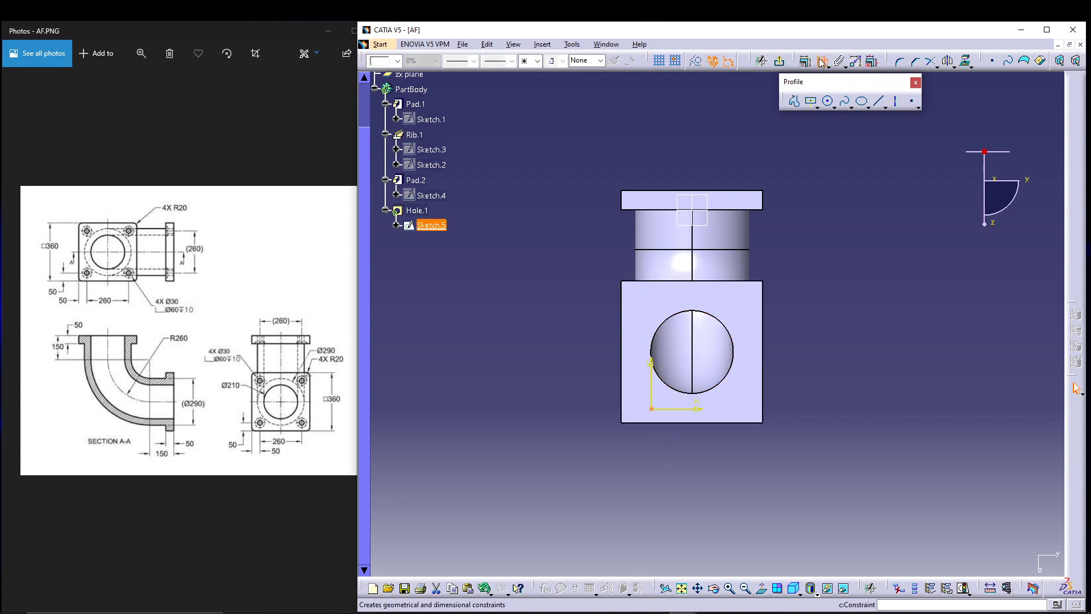
click(669, 420)
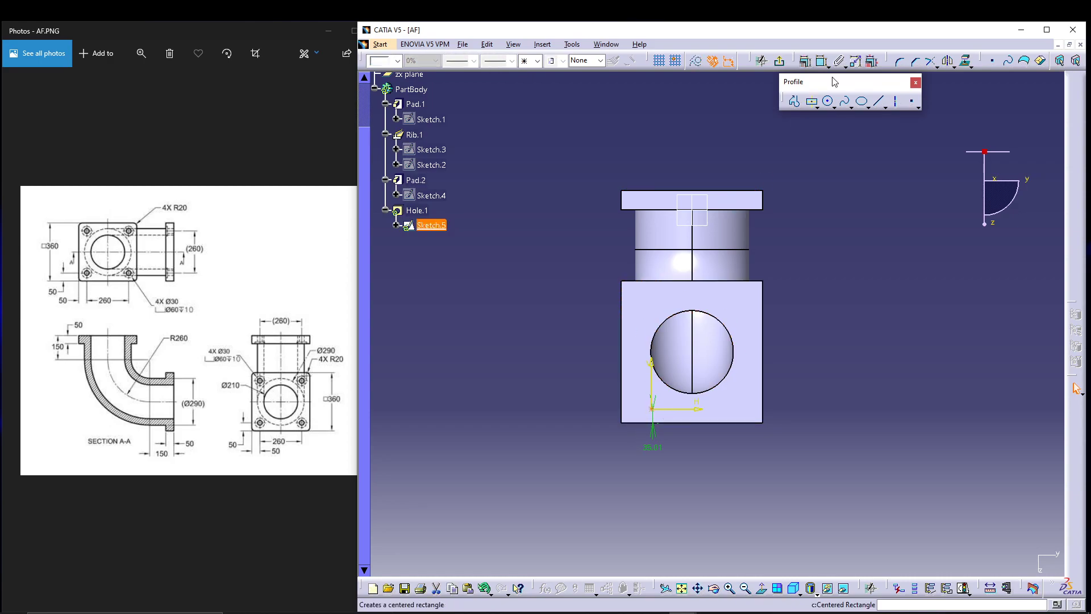
click(822, 61)
click(621, 376)
click(574, 421)
Set both centre distances to 50 mm and exit the positioning sketch.
double_click(654, 449)
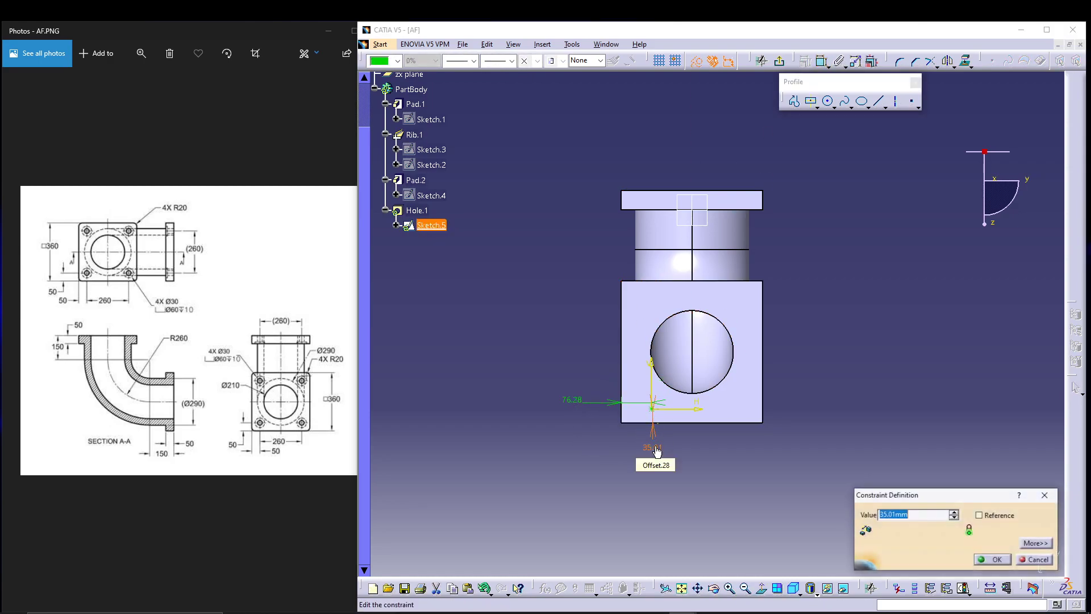
text(50)
key(Return)
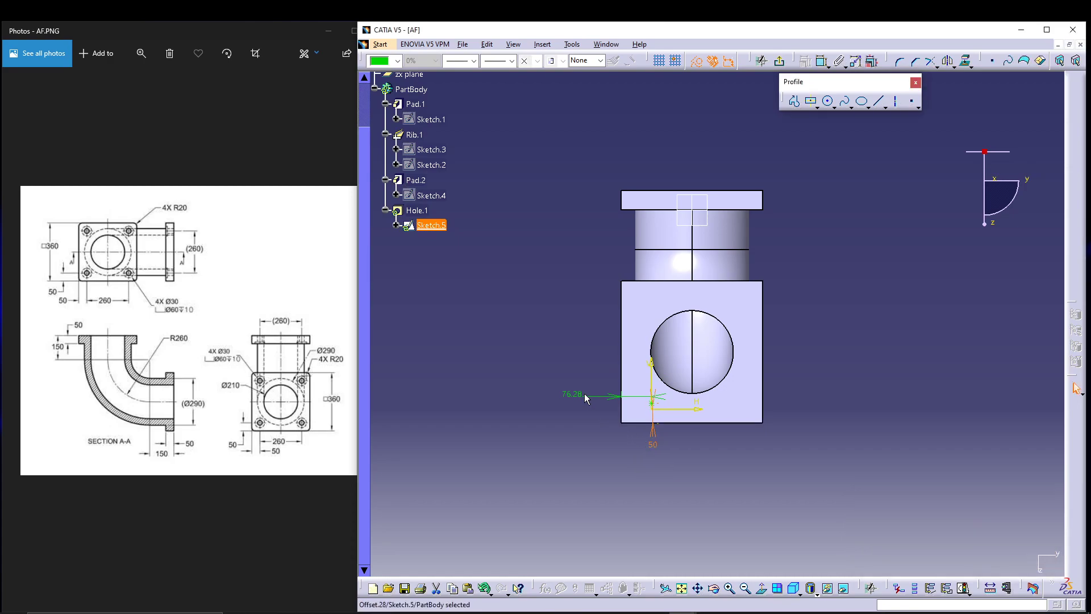
double_click(572, 396)
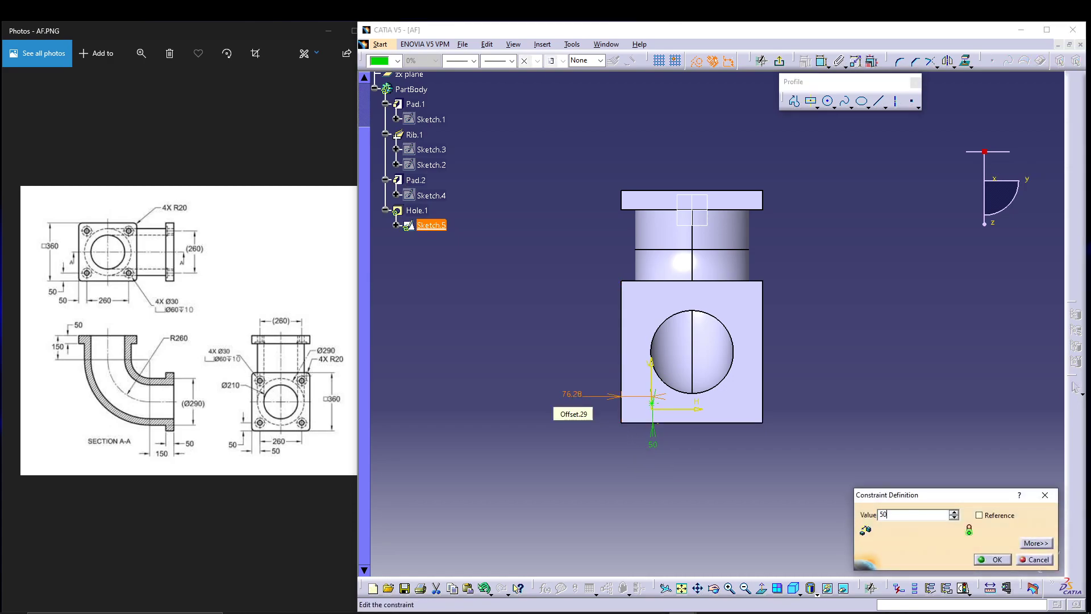
text(50)
key(Return)
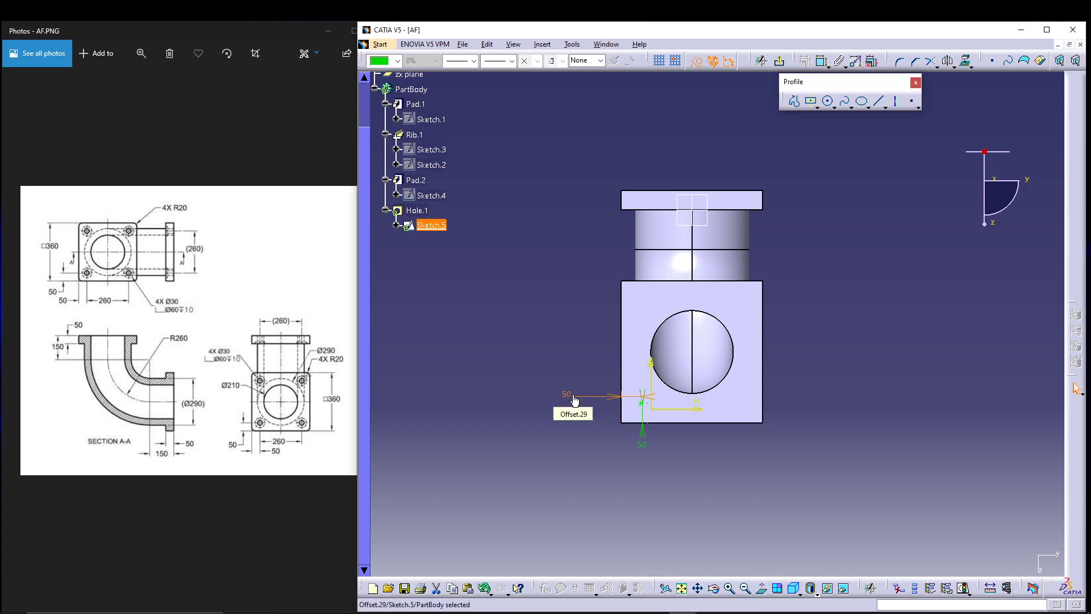
click(779, 63)
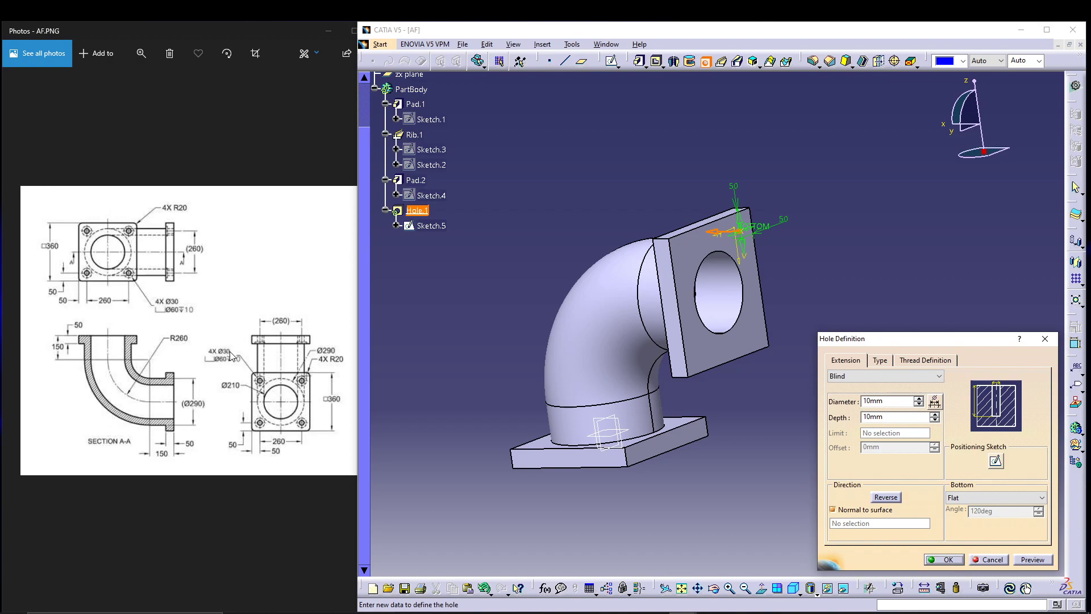
Set the hole extension to Up To Next and the hole type to Counterbored.
drag(879, 403, 826, 410)
click(882, 373)
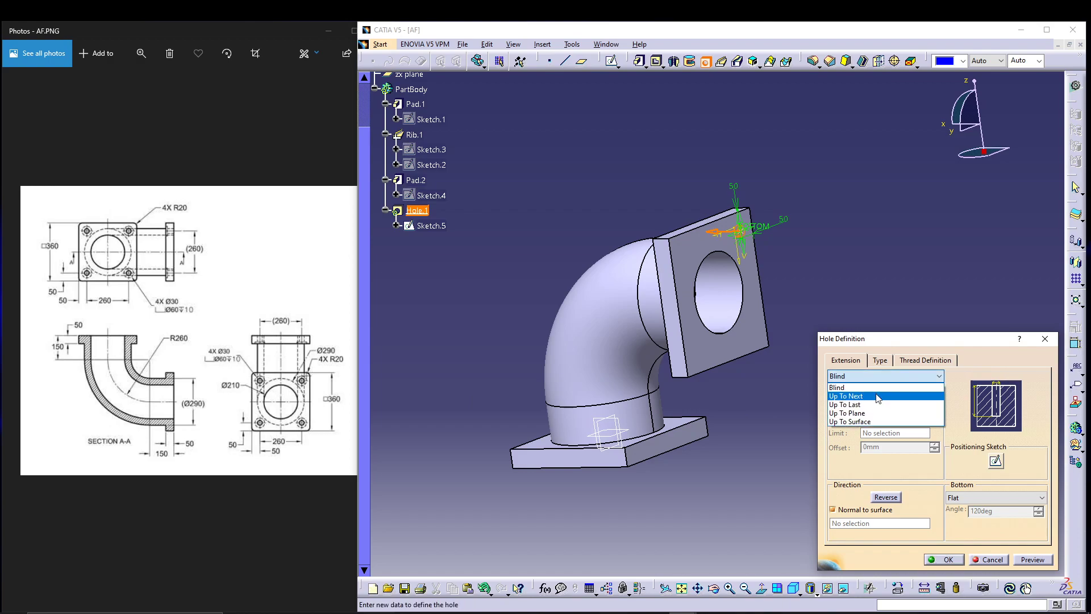
click(878, 396)
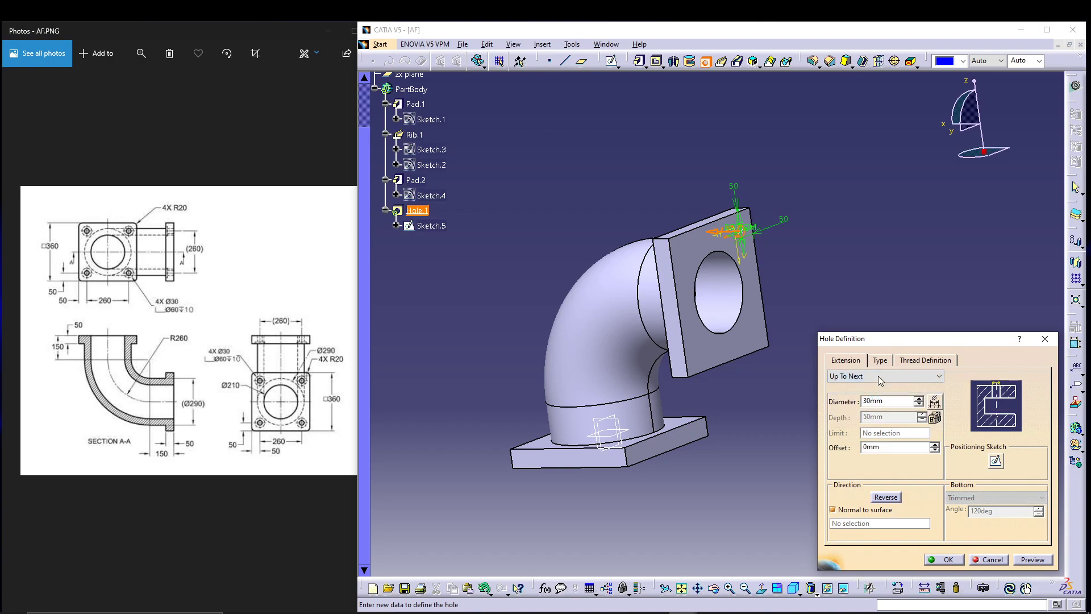
click(881, 363)
click(877, 376)
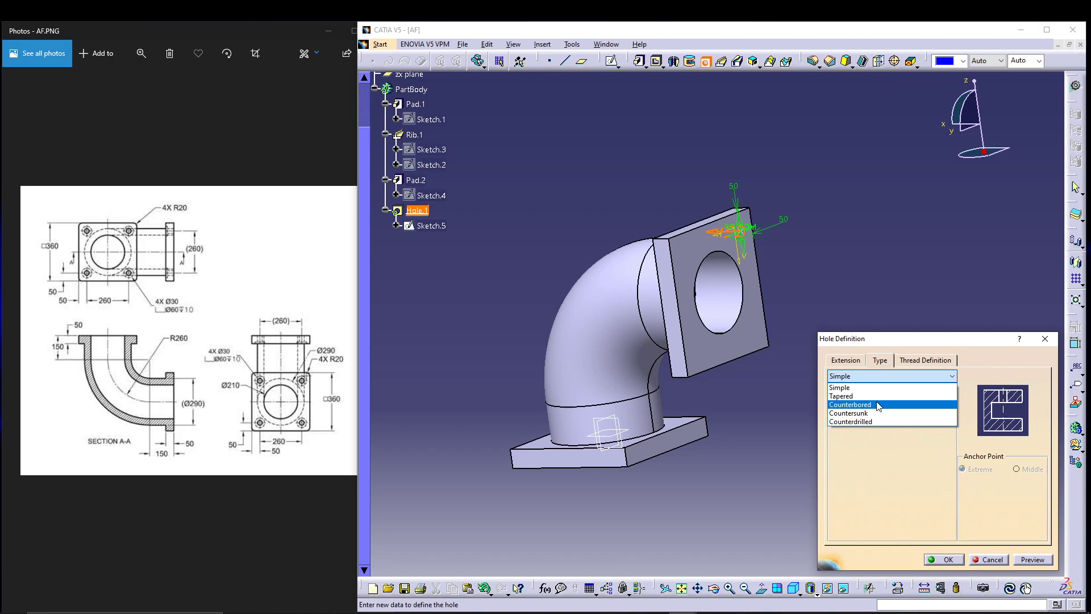
click(878, 405)
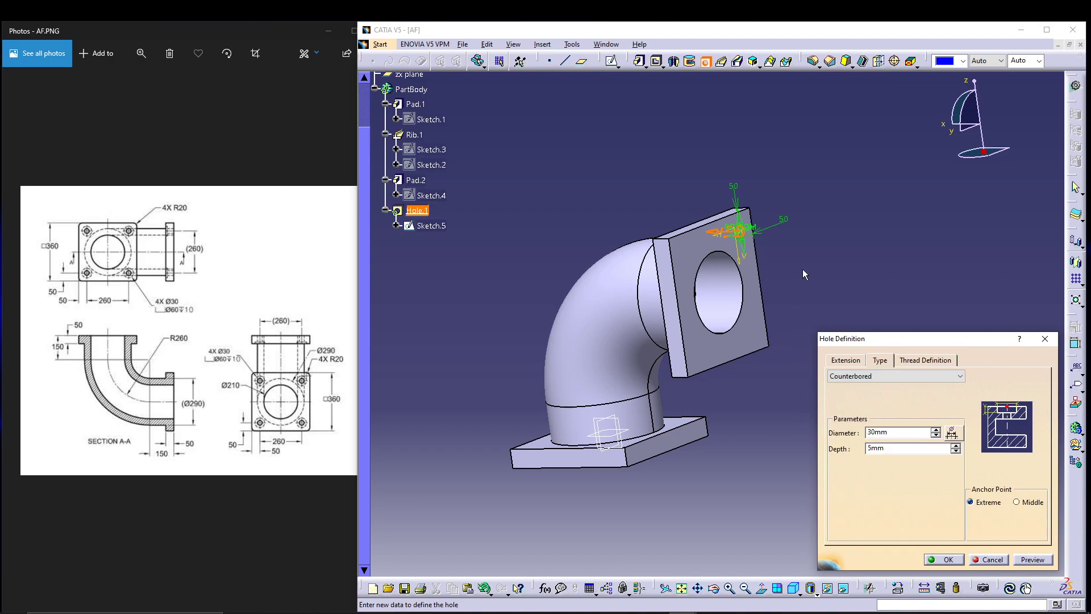
Give the counterbore a 60 mm diameter, 10 mm deep, preview and create Hole.1.
middle_drag(803, 273, 789, 302)
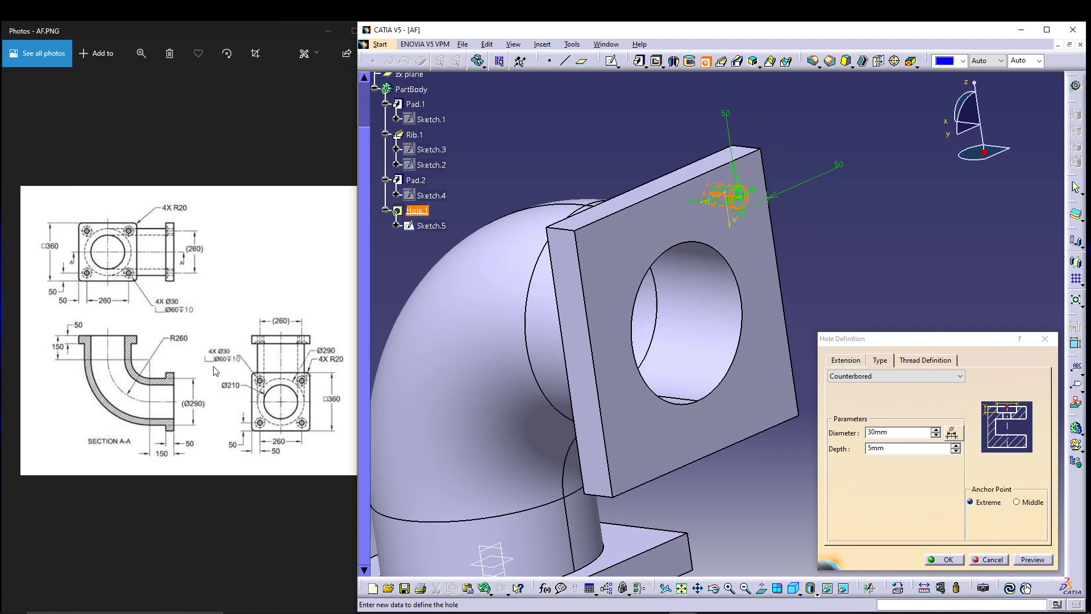
click(898, 433)
double_click(871, 433)
text(60)
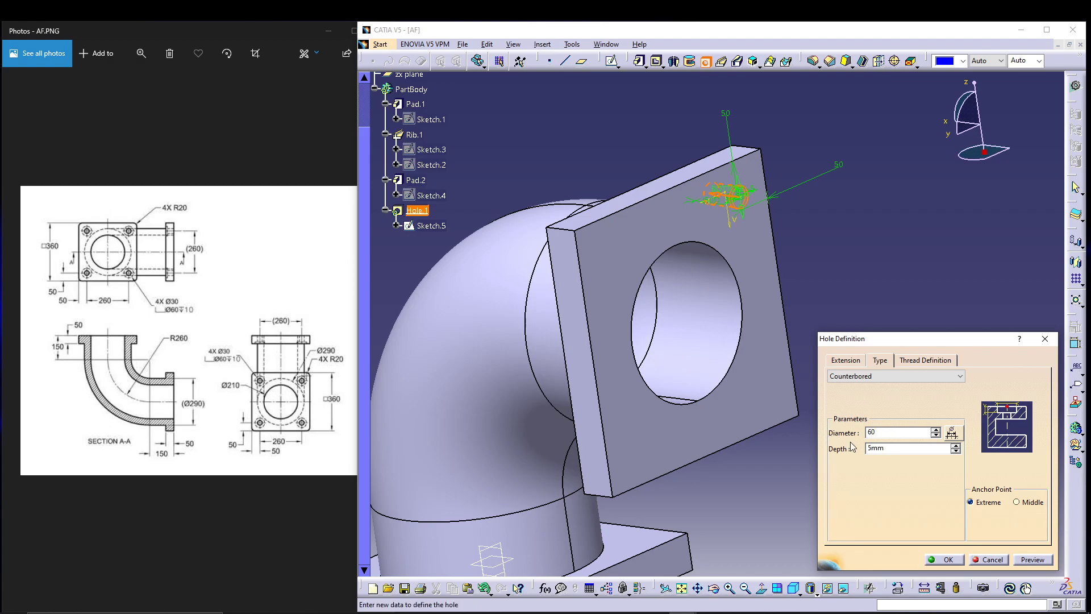
key(Tab)
click(1034, 559)
click(946, 559)
middle_drag(904, 341, 843, 280)
Rectangular-pattern Hole.1 at 260 mm spacing along the flange's right edge, reversed downward.
click(416, 210)
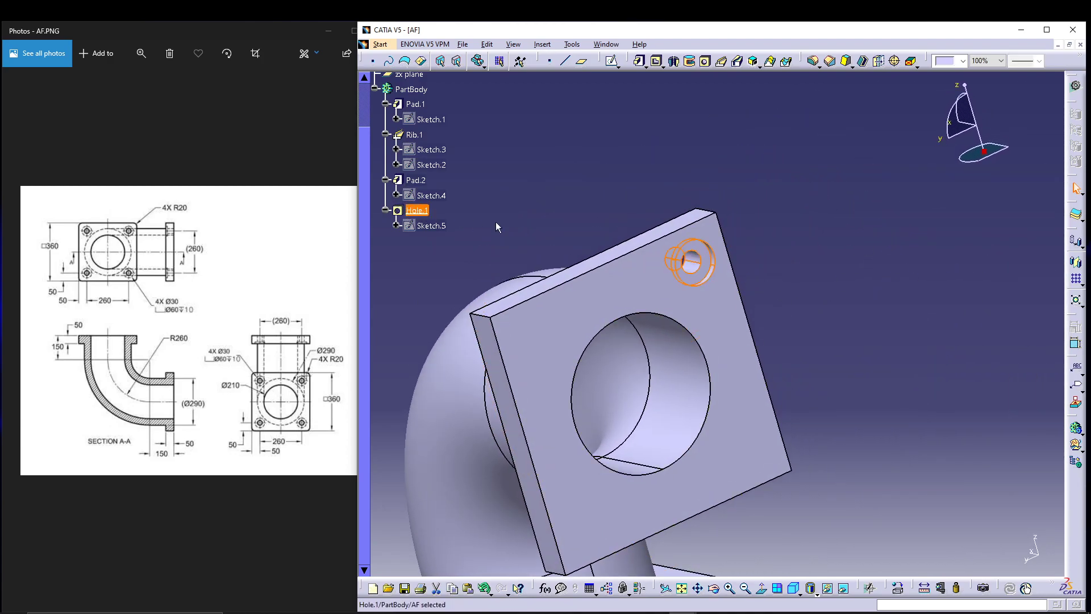
click(1075, 282)
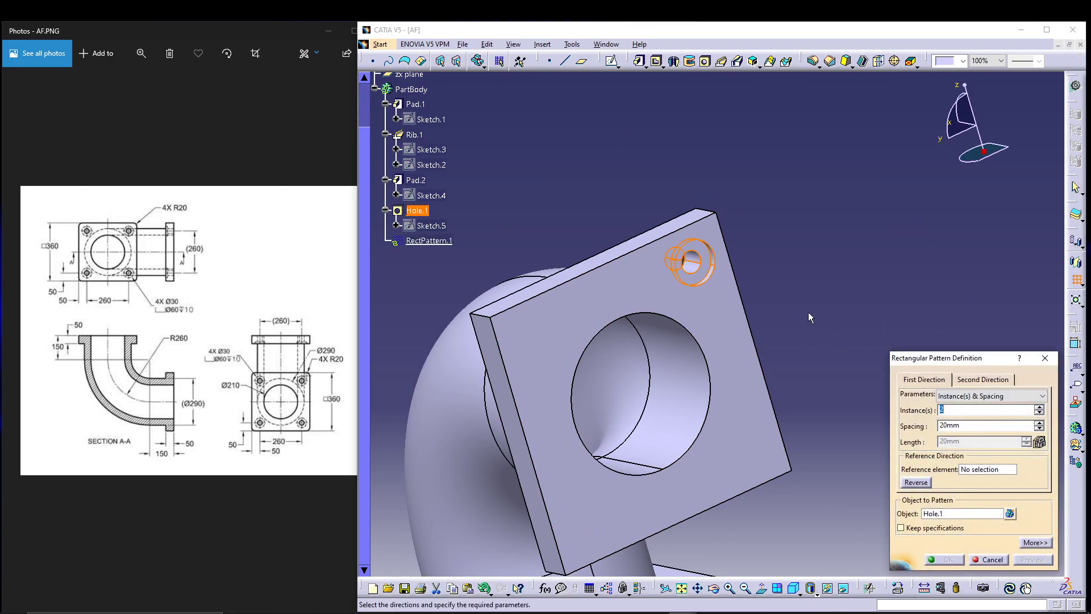
middle_drag(809, 312, 855, 238)
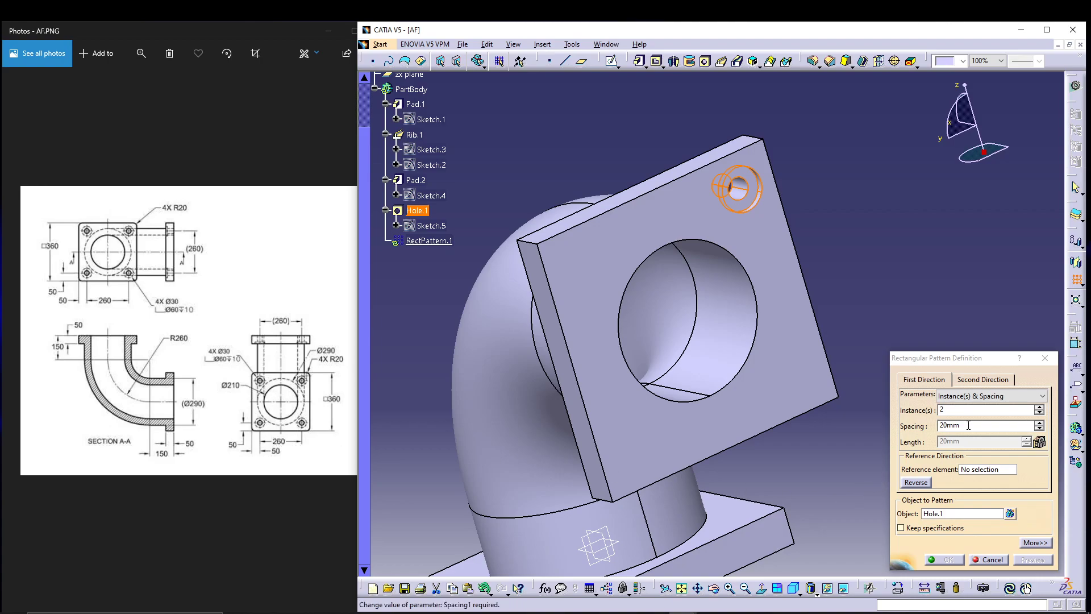
drag(965, 430, 904, 431)
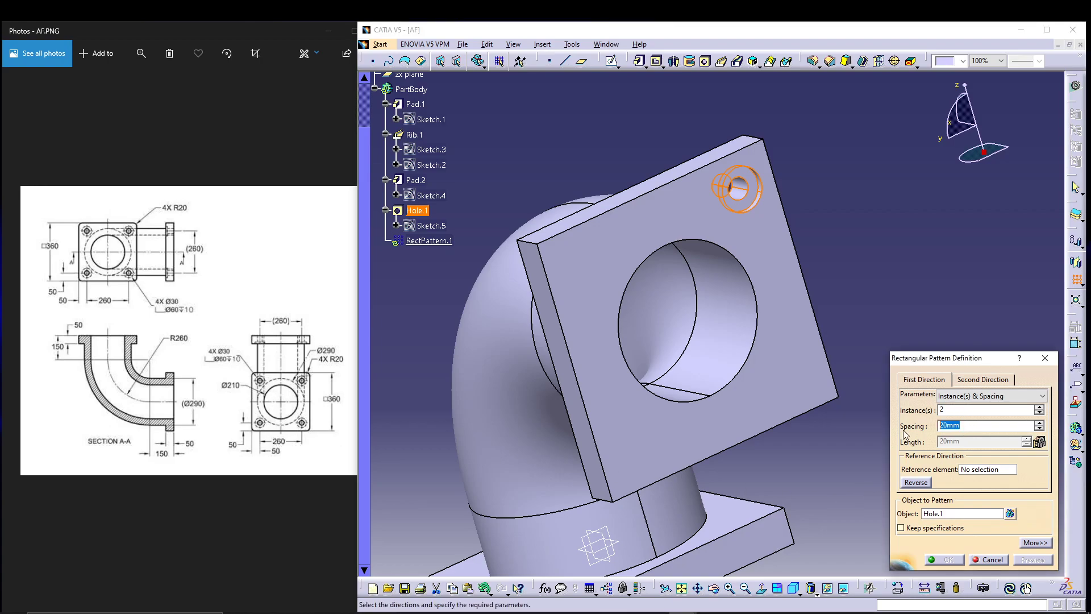
text(26)
click(975, 475)
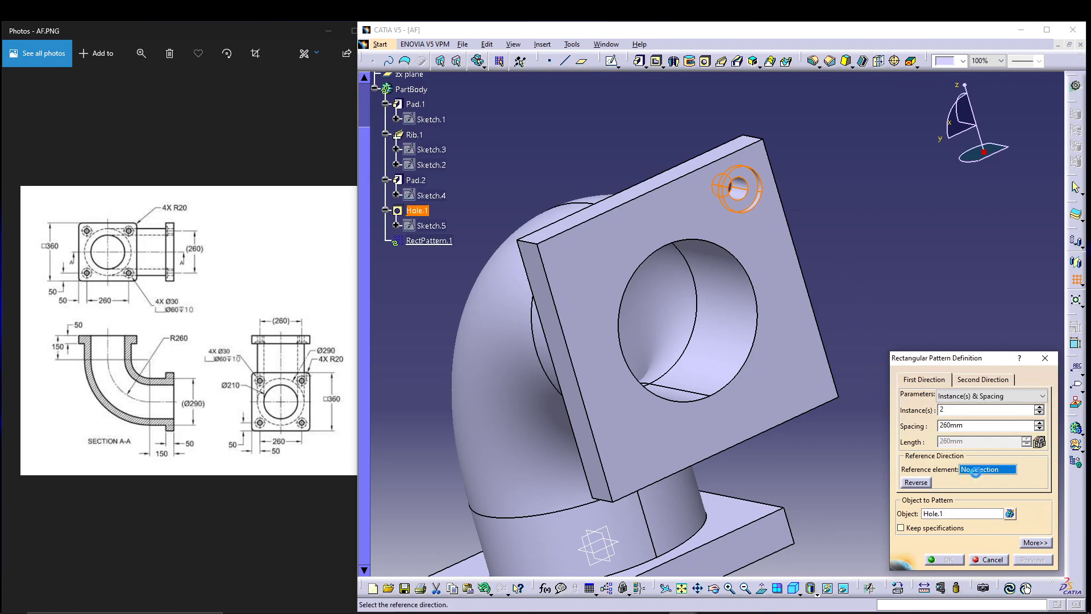
click(791, 232)
click(915, 483)
Add a second direction of 2 instances at 260 mm along the flange's top edge.
click(994, 380)
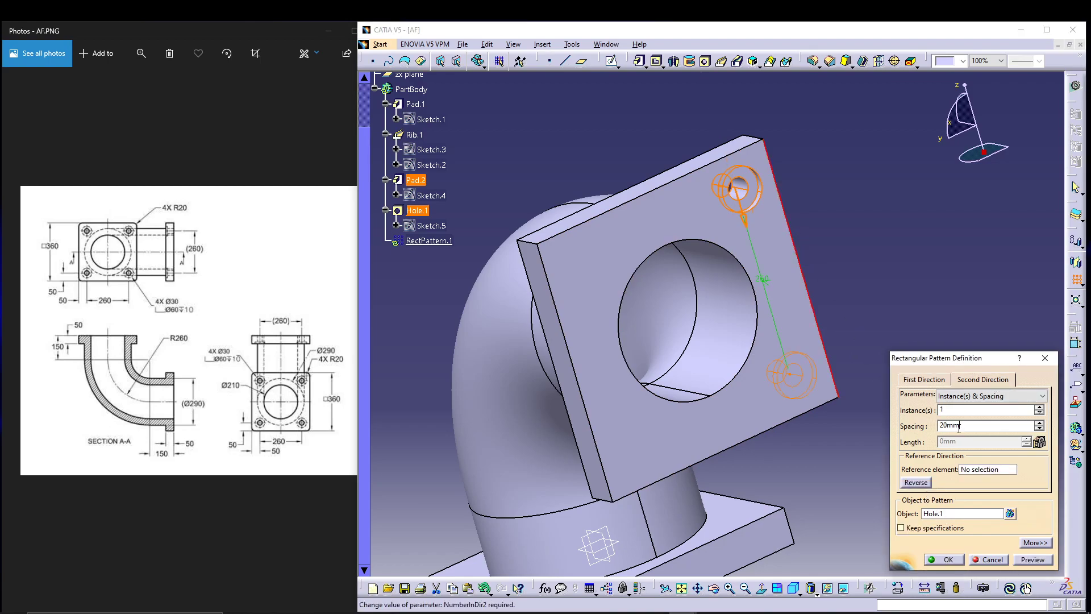
drag(958, 427, 935, 428)
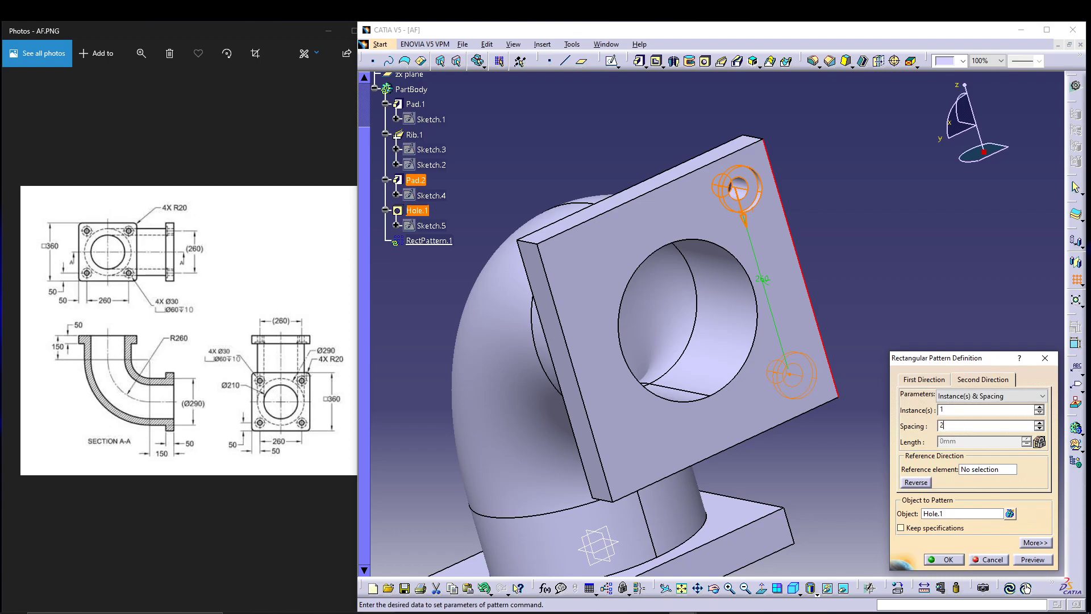
click(1039, 407)
click(975, 468)
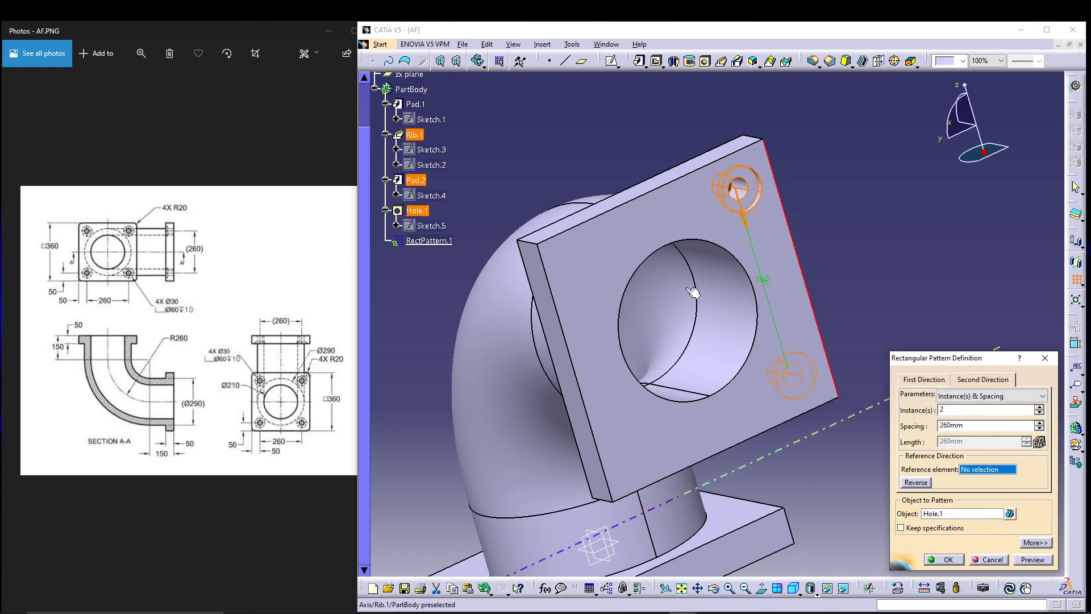
click(669, 181)
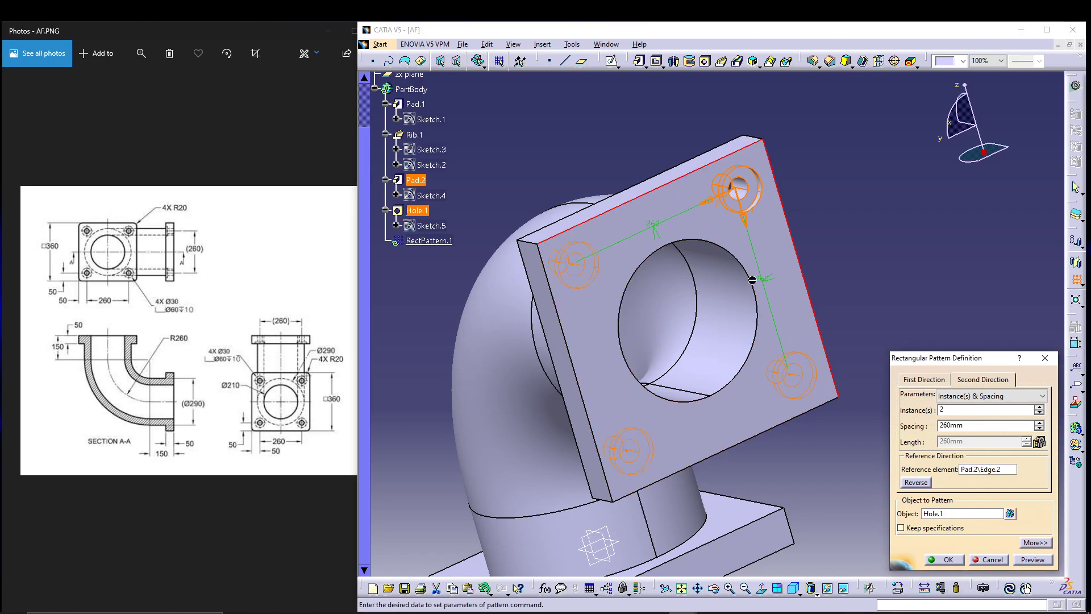
click(947, 559)
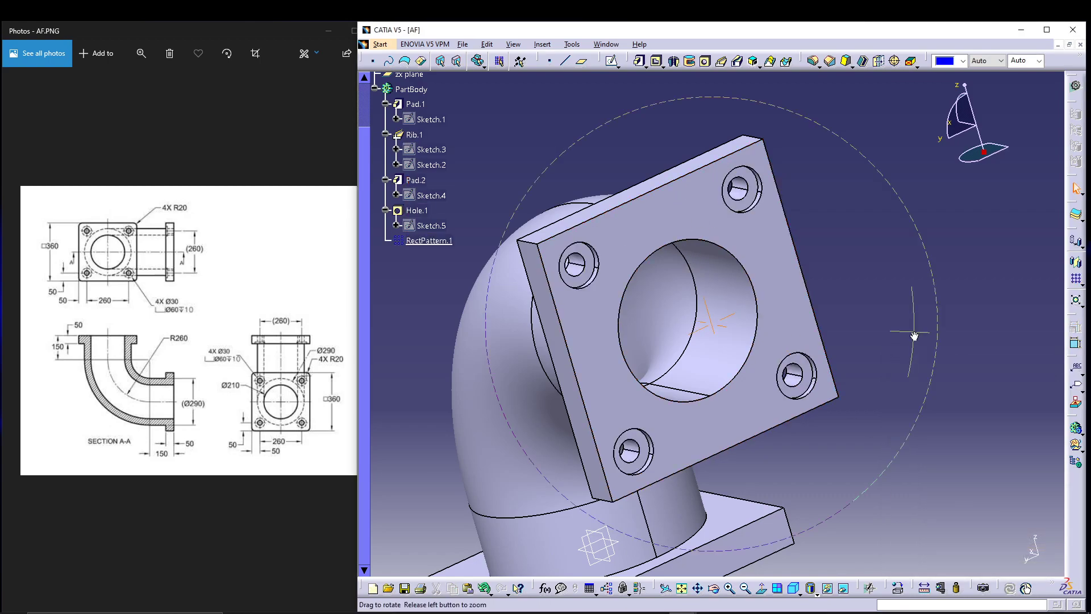
Start a new hole on the other flange's front face and open its positioning sketch.
middle_drag(905, 333, 767, 210)
click(659, 264)
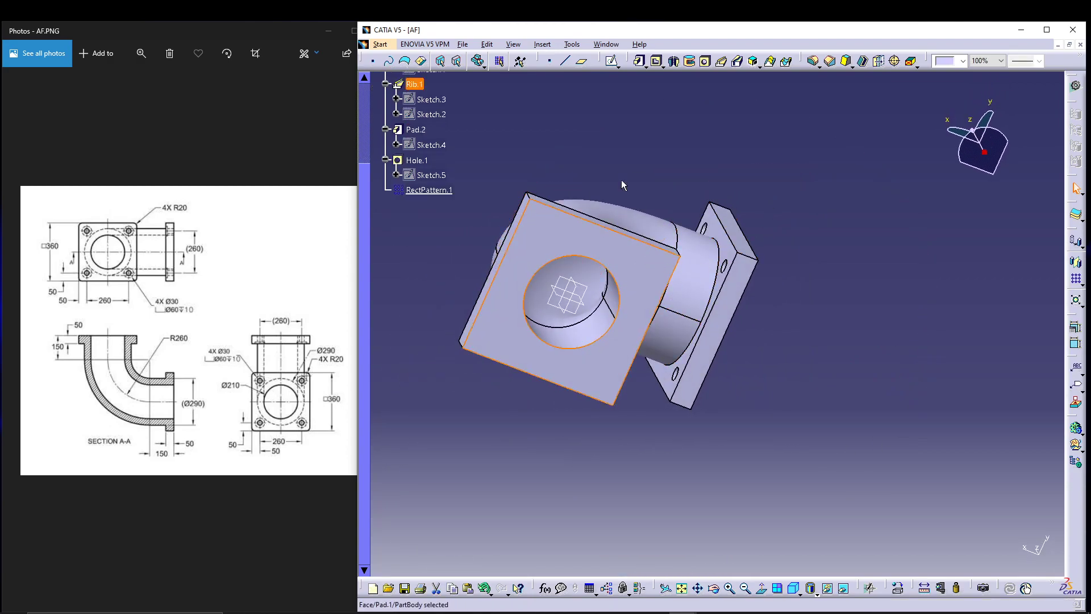
click(609, 67)
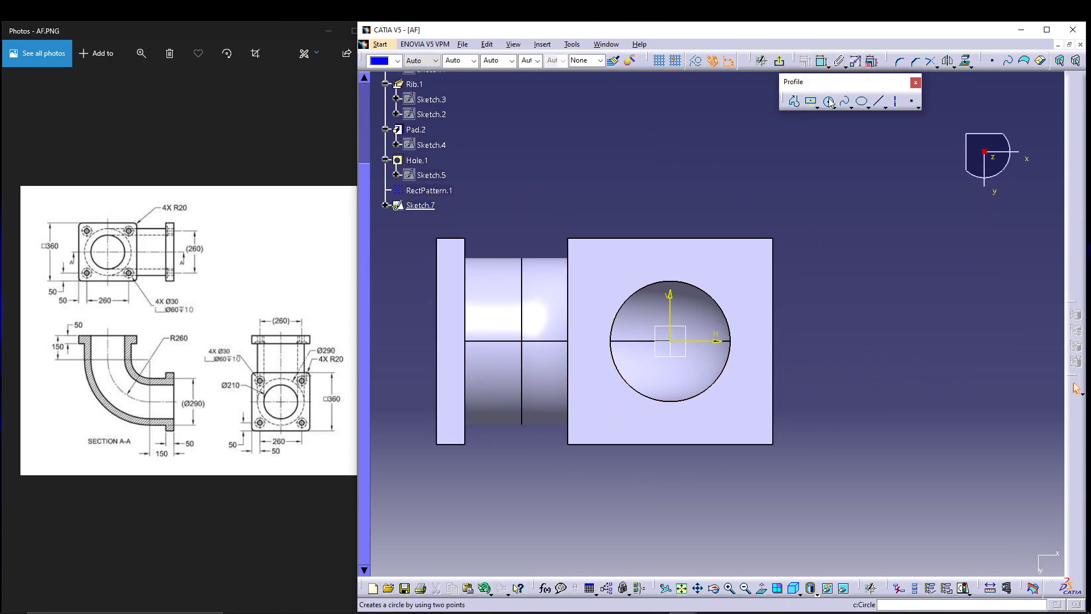
click(761, 60)
click(705, 61)
click(719, 251)
click(997, 461)
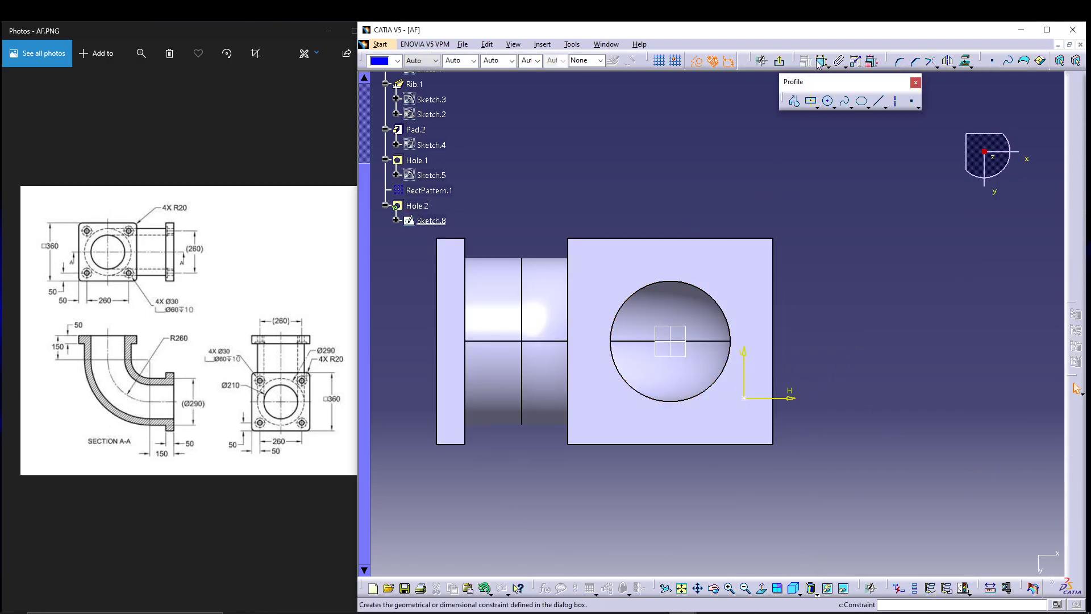
Dimension the hole point to the flange's right edge and bottom edge.
click(821, 61)
click(757, 394)
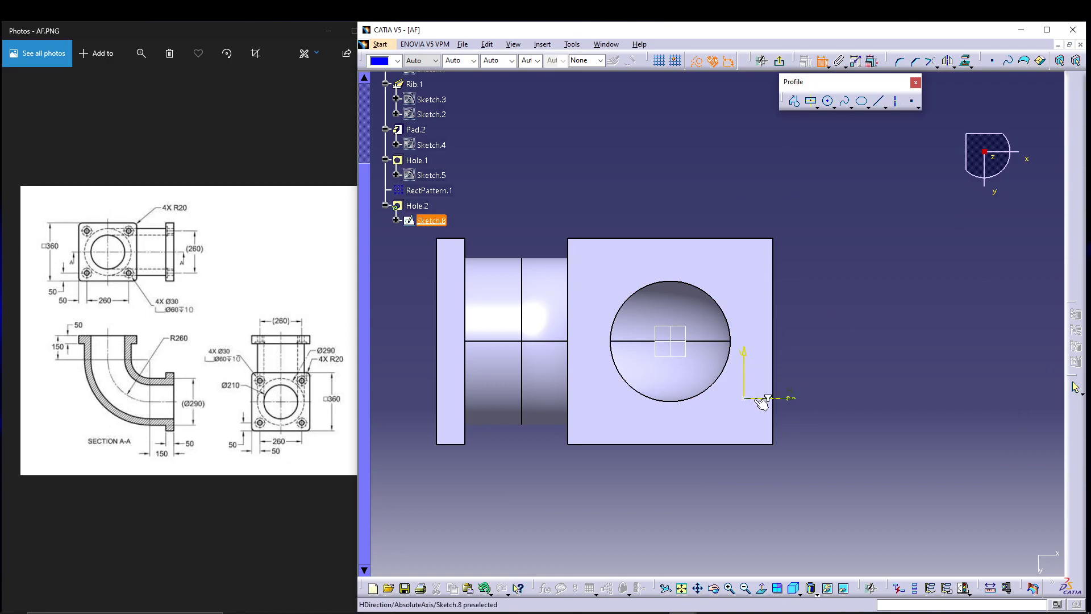
click(773, 379)
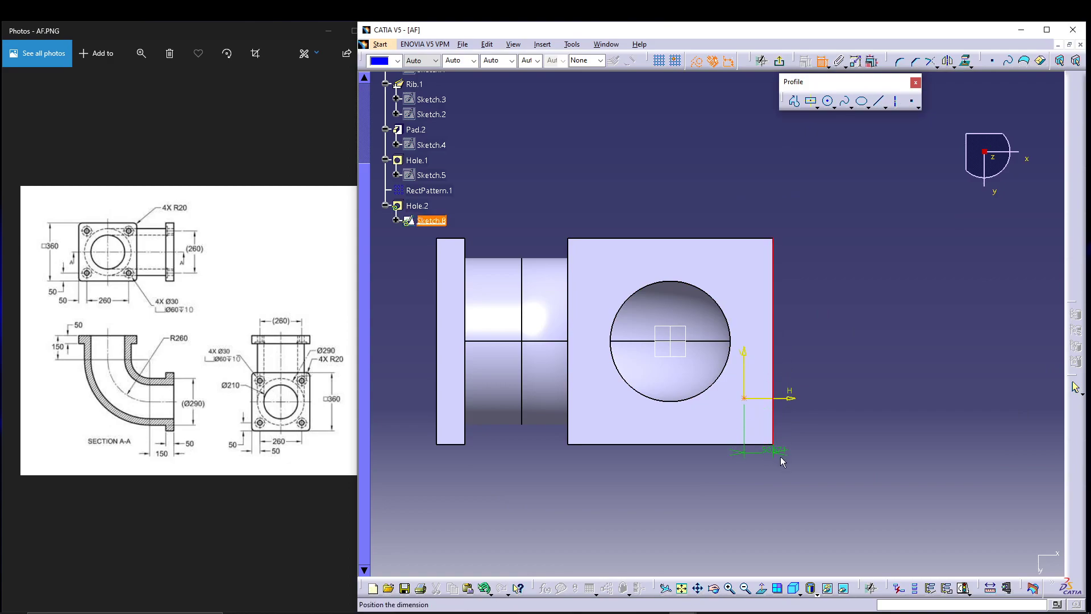
click(782, 454)
click(745, 398)
click(726, 444)
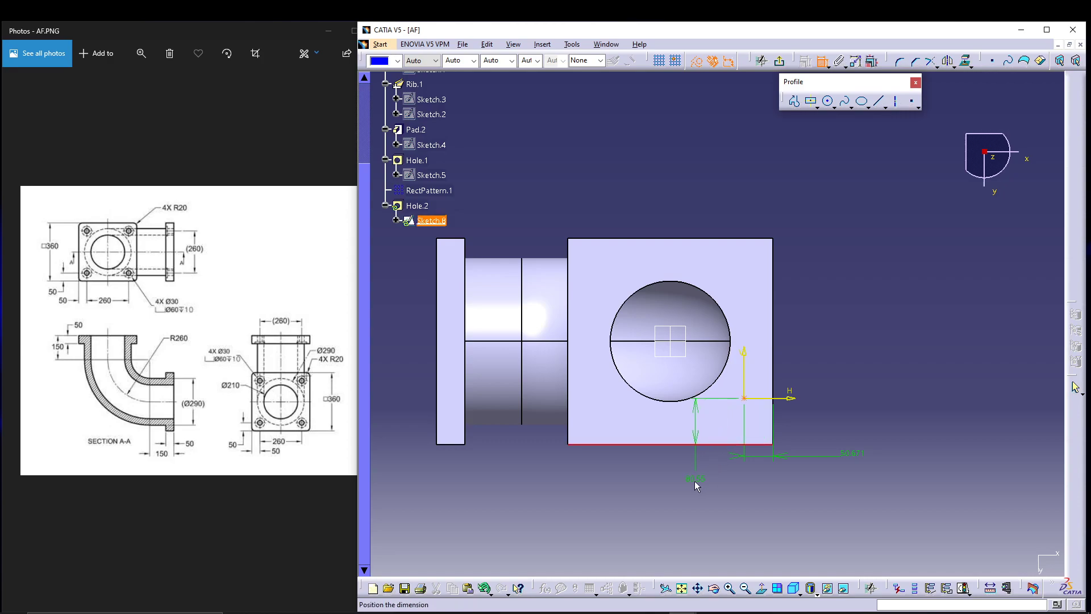
click(694, 481)
Set both the horizontal and vertical distances to 50 mm.
double_click(855, 454)
text(50)
key(Return)
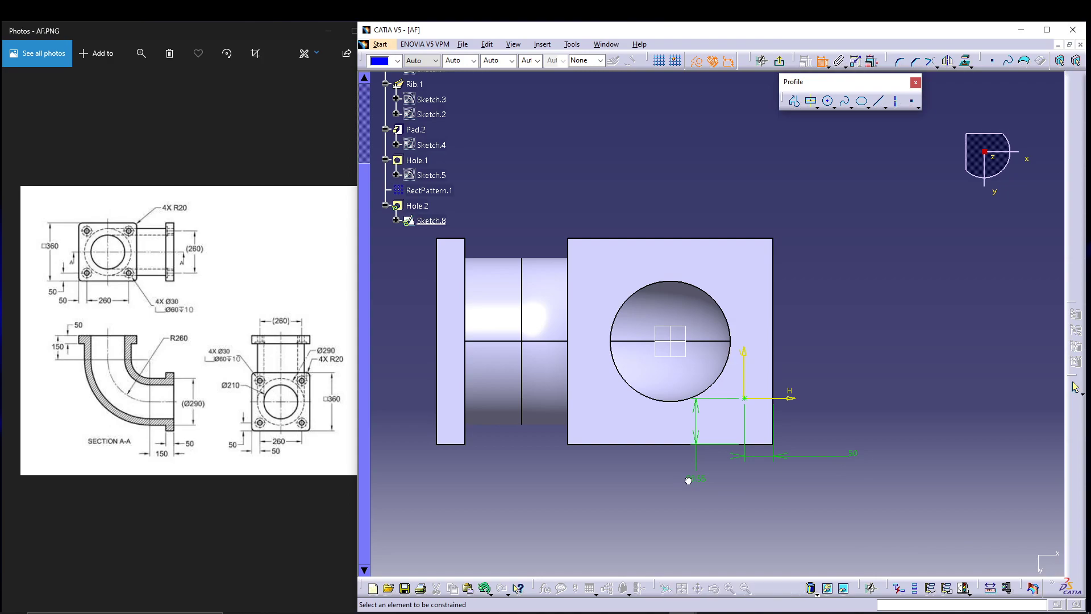
double_click(698, 481)
text(50)
key(Return)
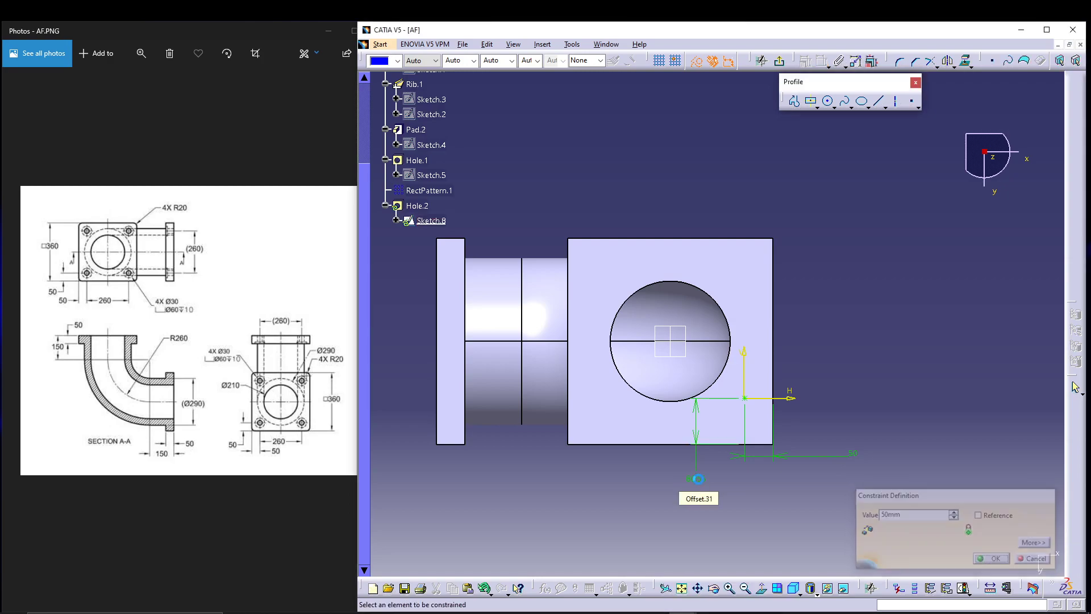
Exit the sketch and create Hole.2 as a counterbored hole.
click(779, 60)
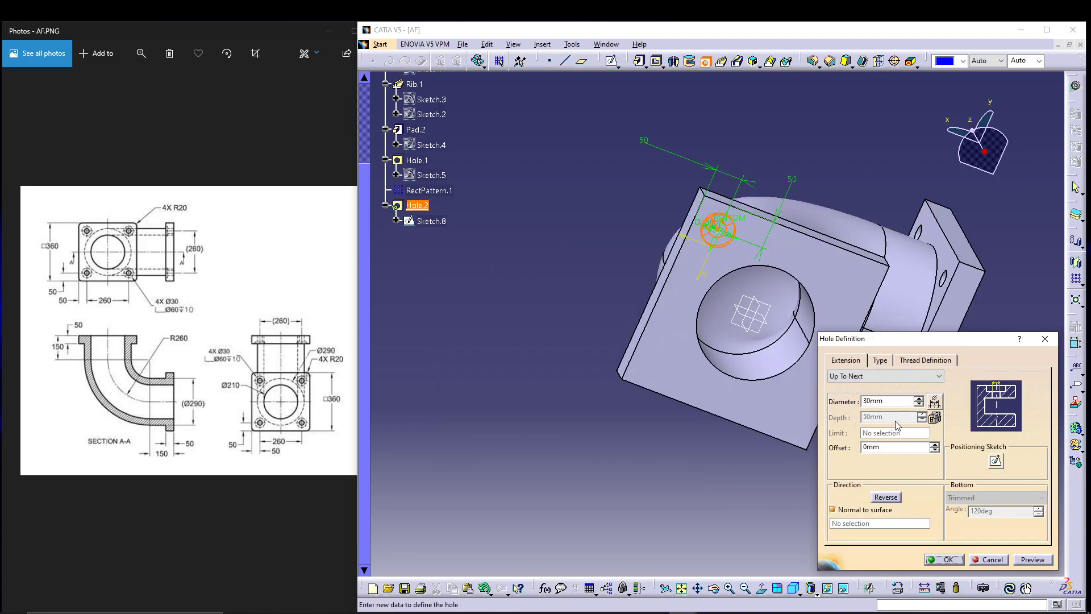
middle_drag(724, 455, 758, 490)
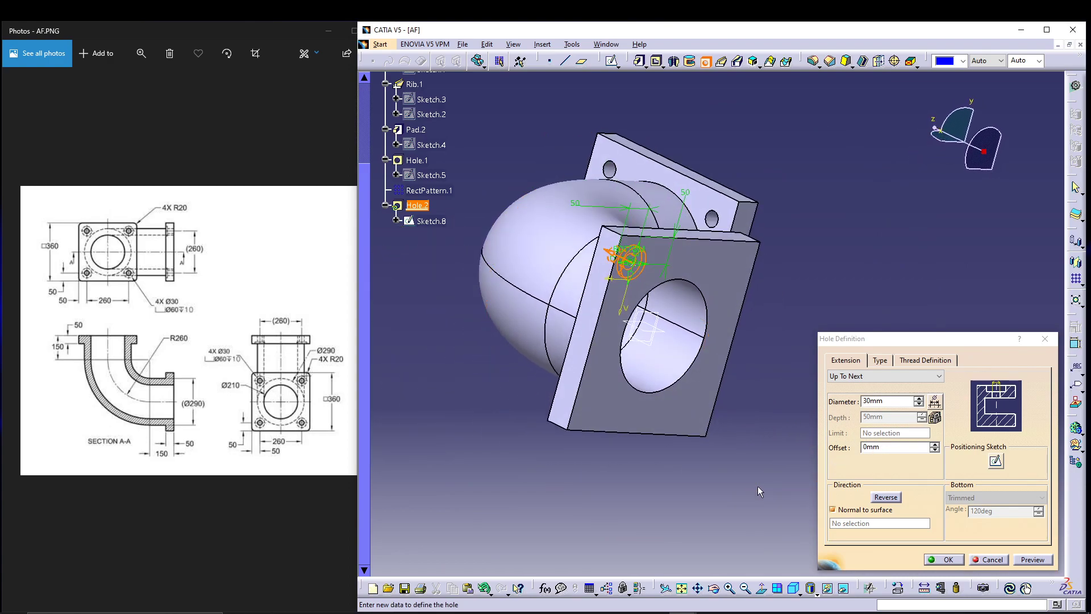
click(879, 360)
click(947, 559)
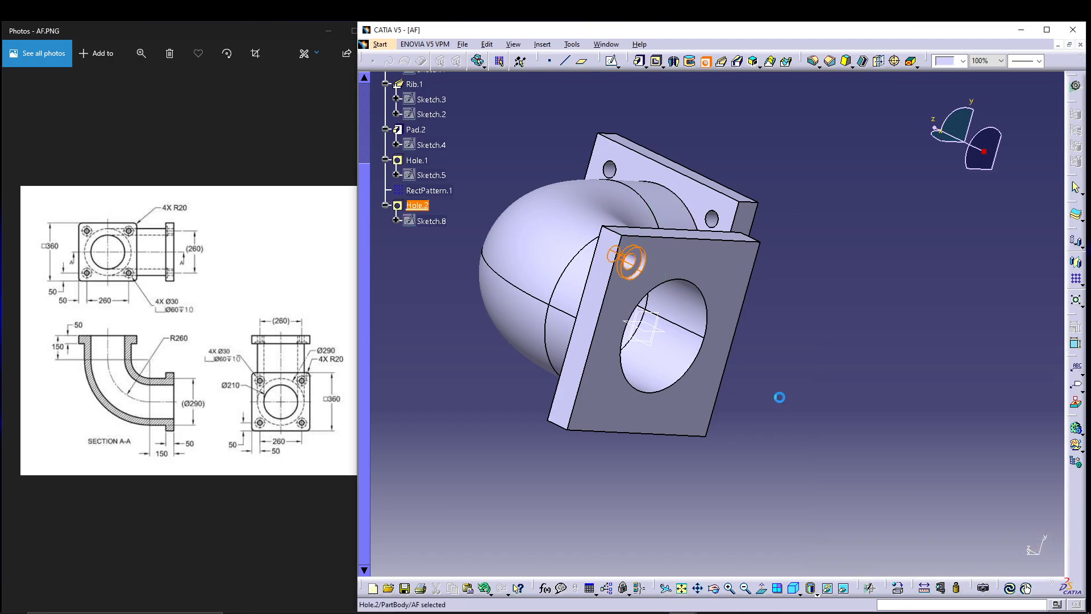
Pattern Hole.2 in a 2 × 2 grid at 260 mm along the top and left edges, reversing the second.
click(417, 205)
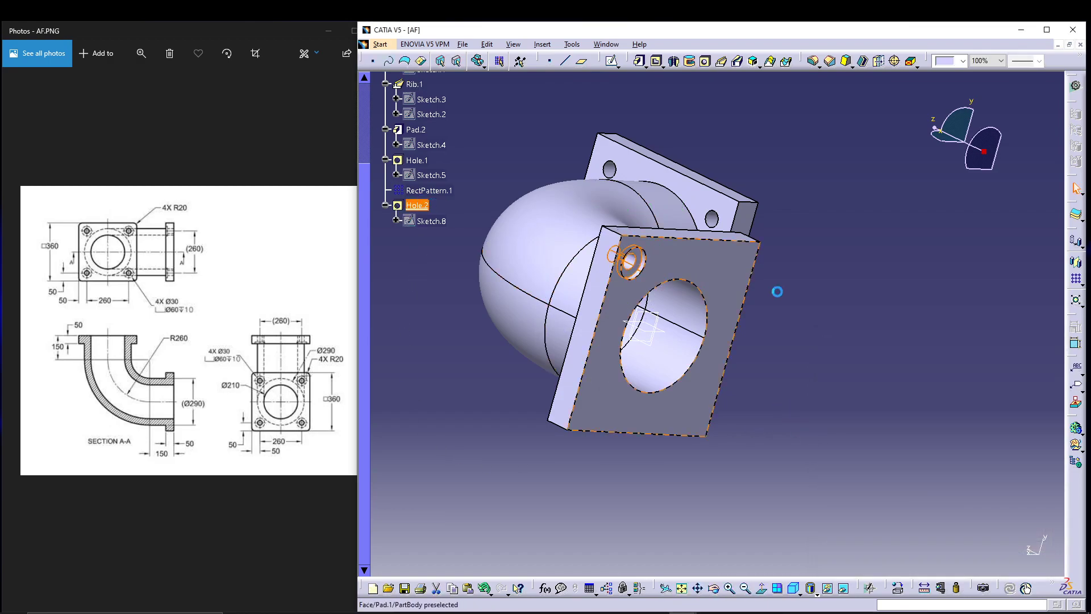
click(1075, 279)
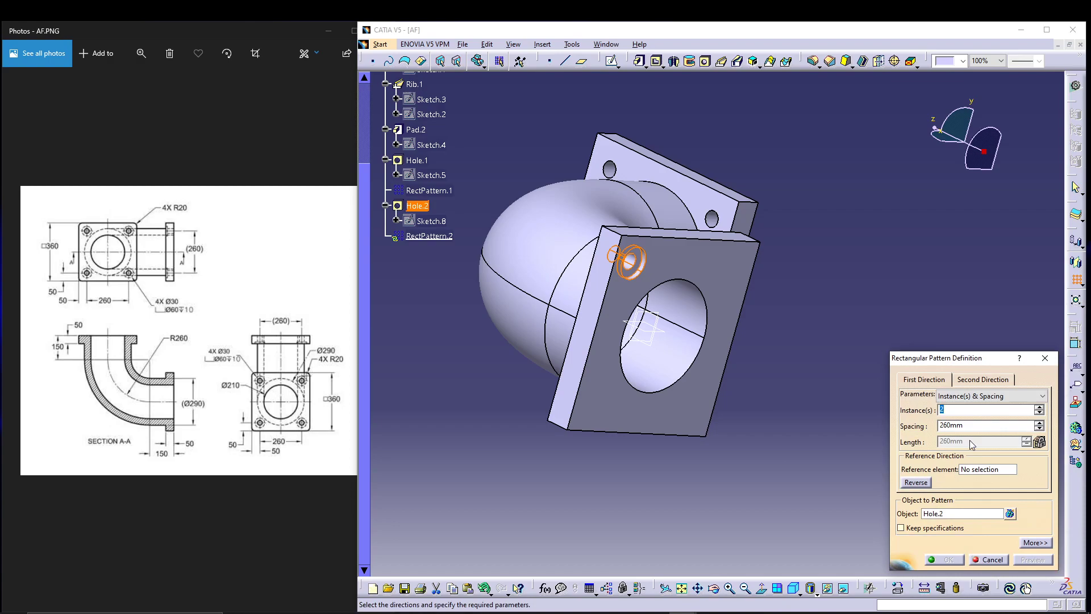
click(963, 468)
click(696, 243)
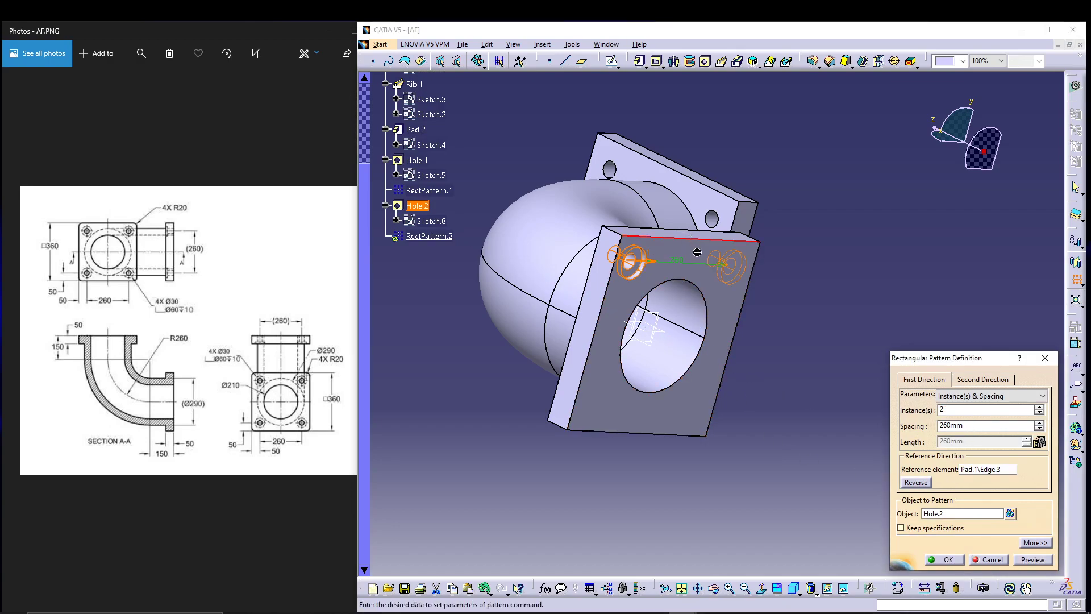
click(995, 381)
click(971, 469)
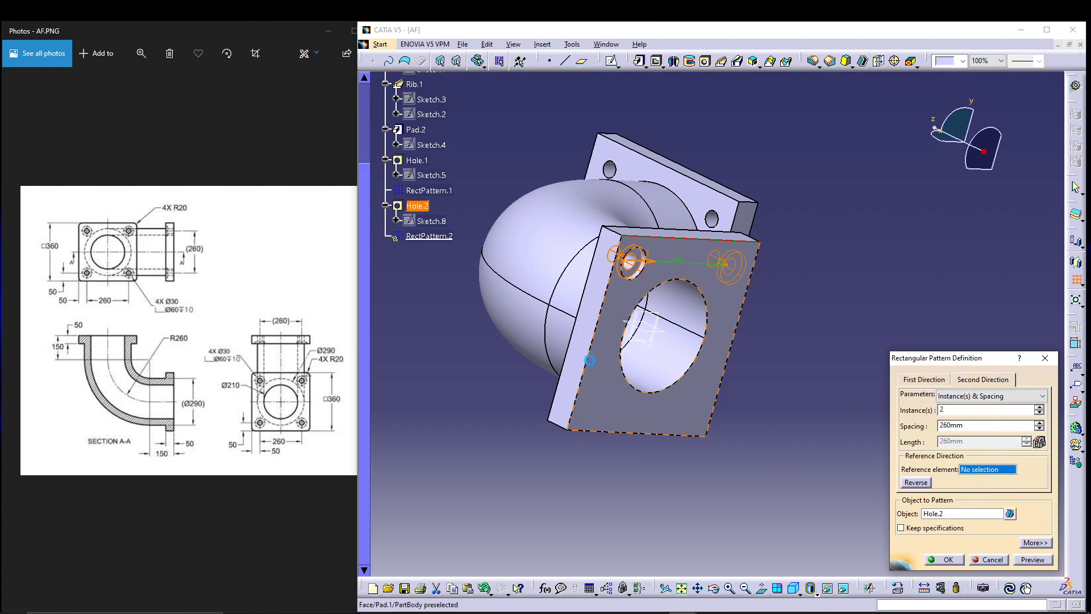
click(591, 348)
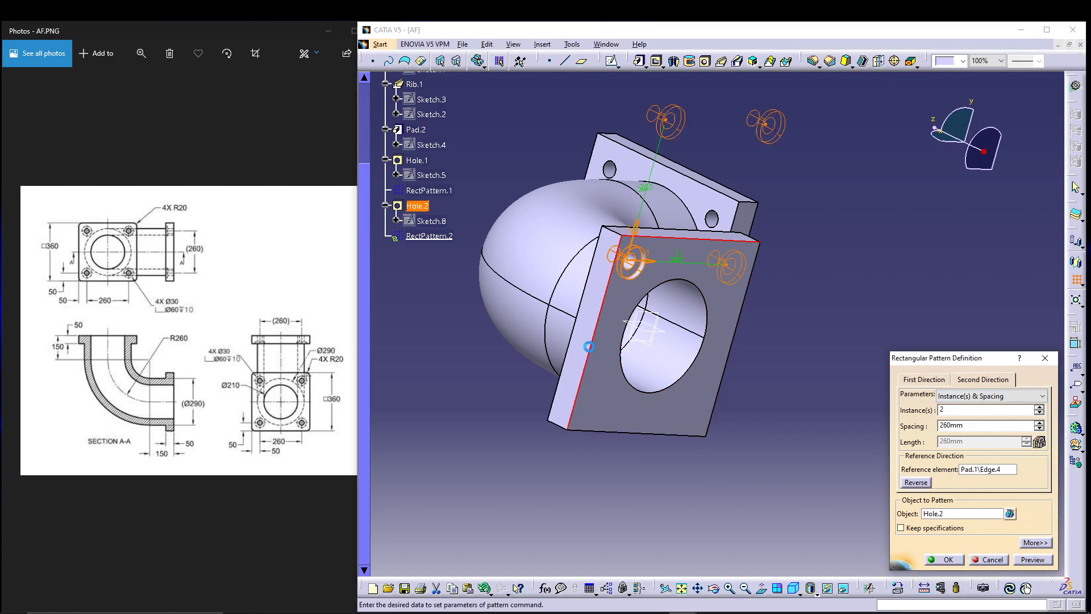
click(914, 482)
click(944, 560)
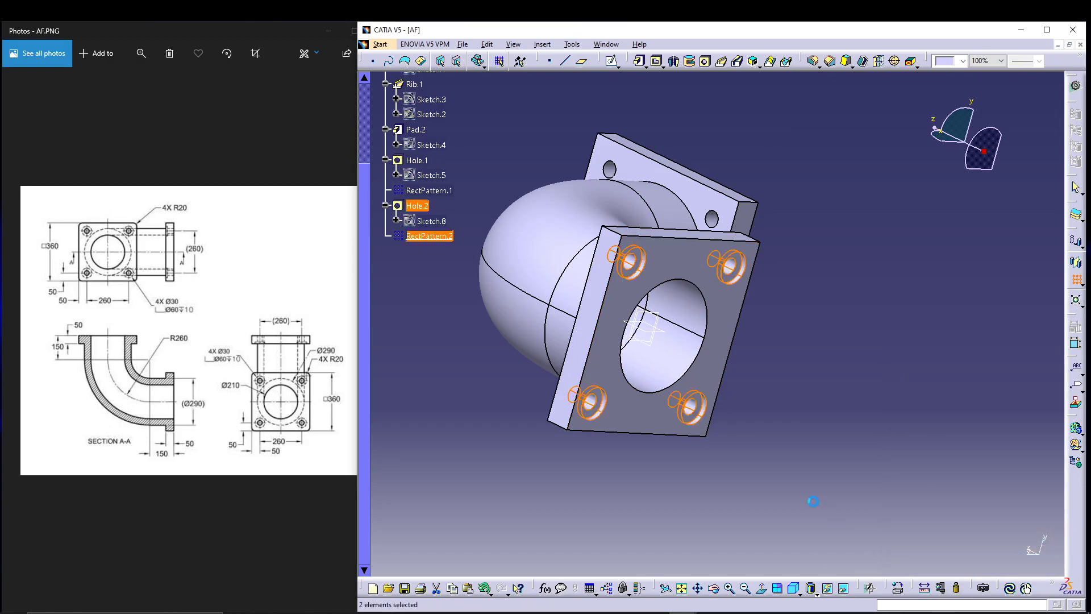
click(813, 501)
middle_drag(813, 501, 859, 349)
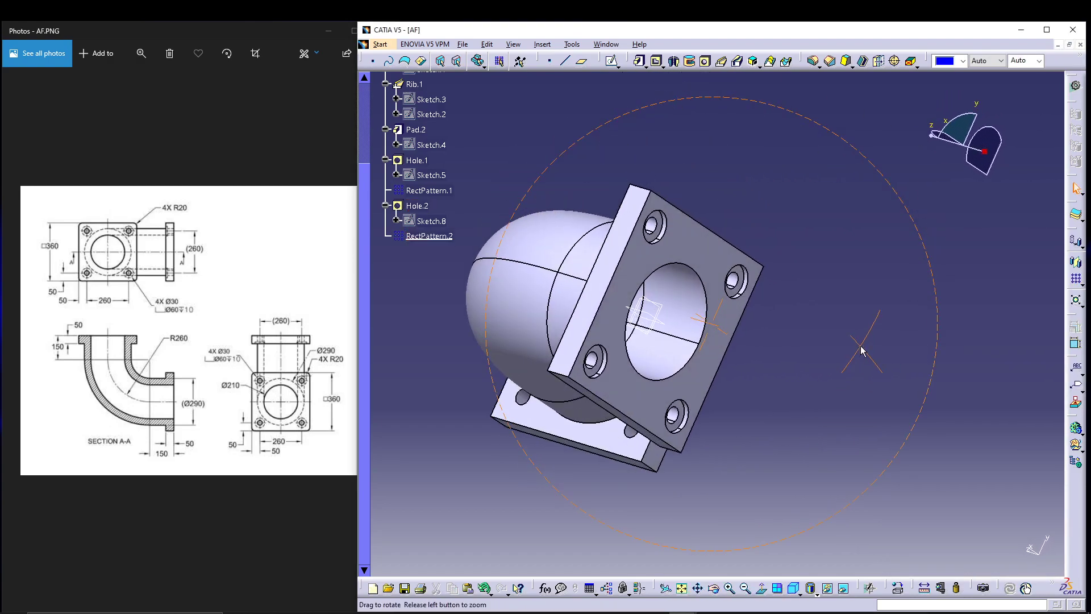
Start a 20 mm Edge Fillet and select four corner edges of the first flange.
click(813, 61)
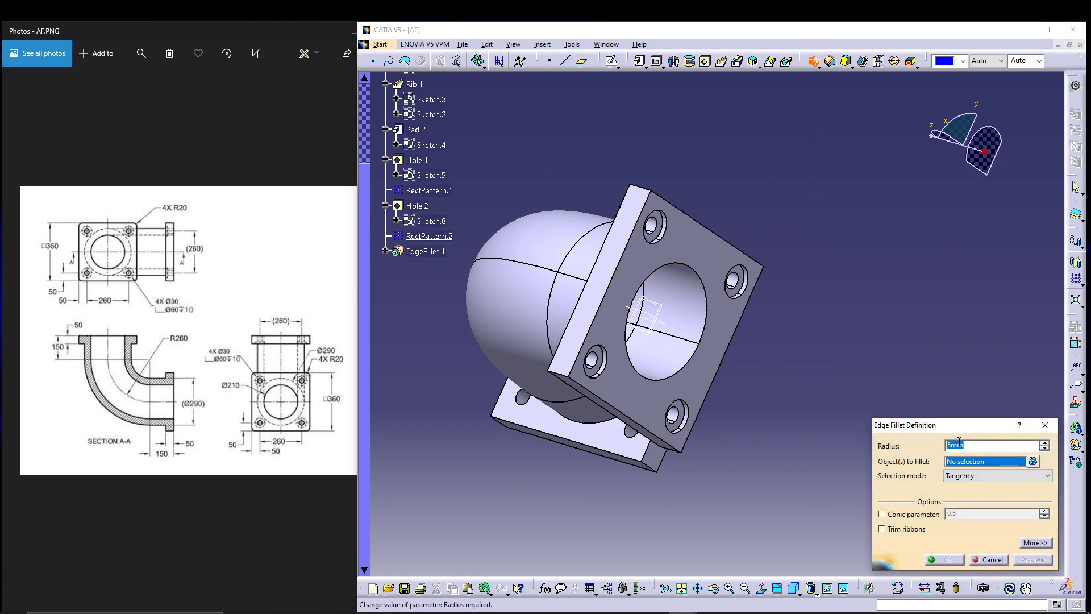
text(20)
click(640, 187)
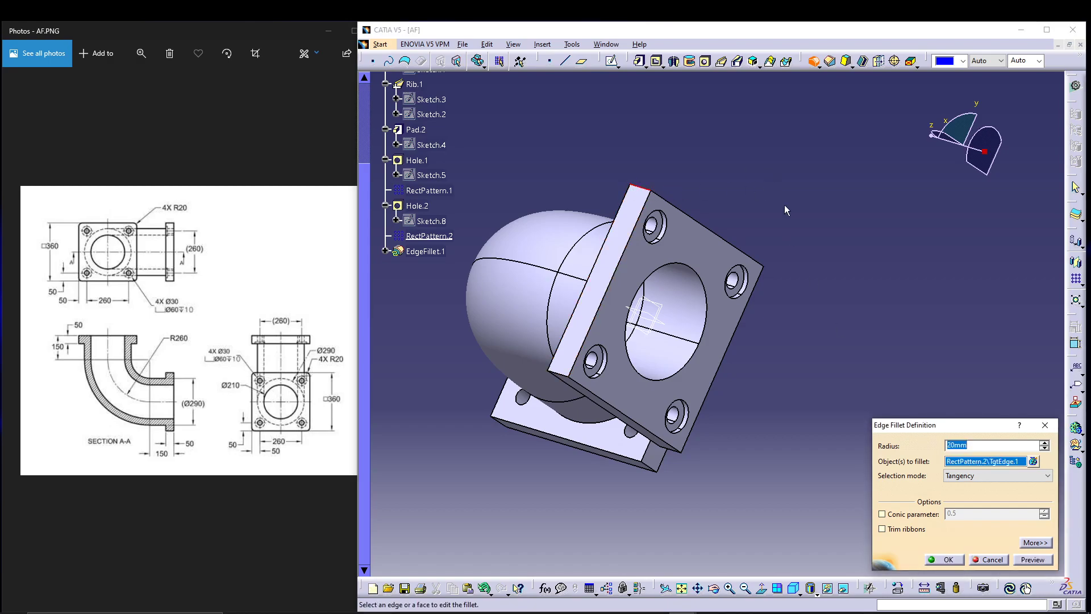
click(562, 375)
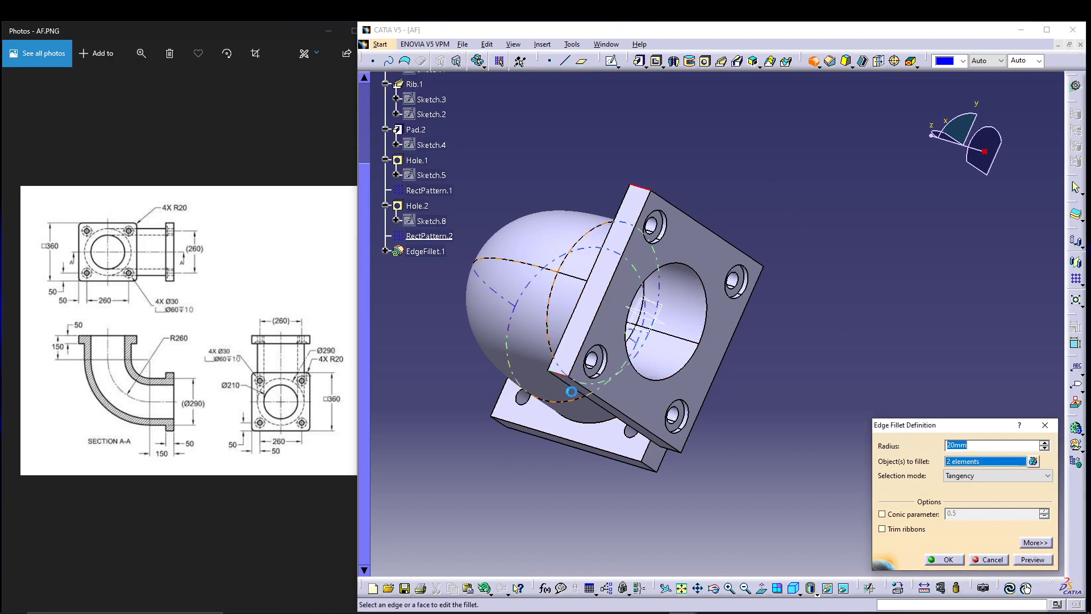
click(669, 454)
click(654, 471)
middle_drag(494, 469, 611, 353)
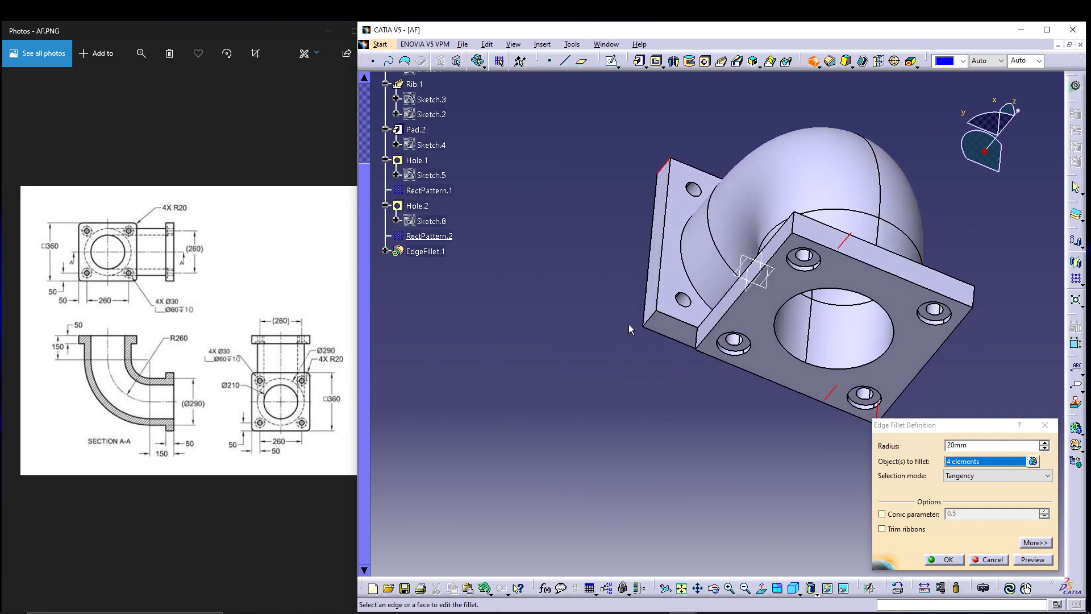
Add the other flange's four corner edges, preview, and apply the R20 fillets.
click(646, 322)
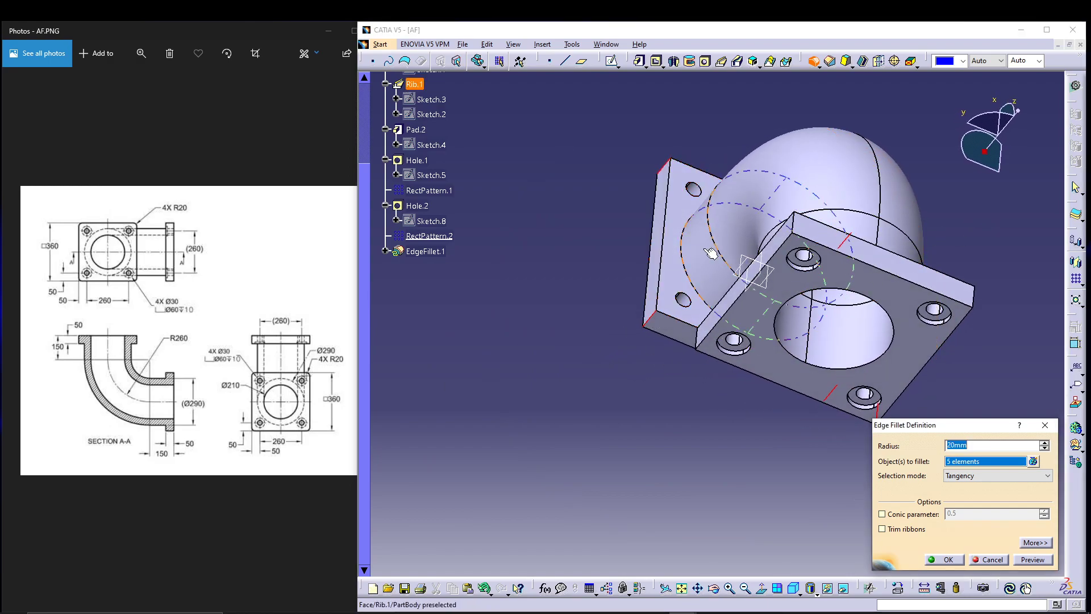
click(795, 223)
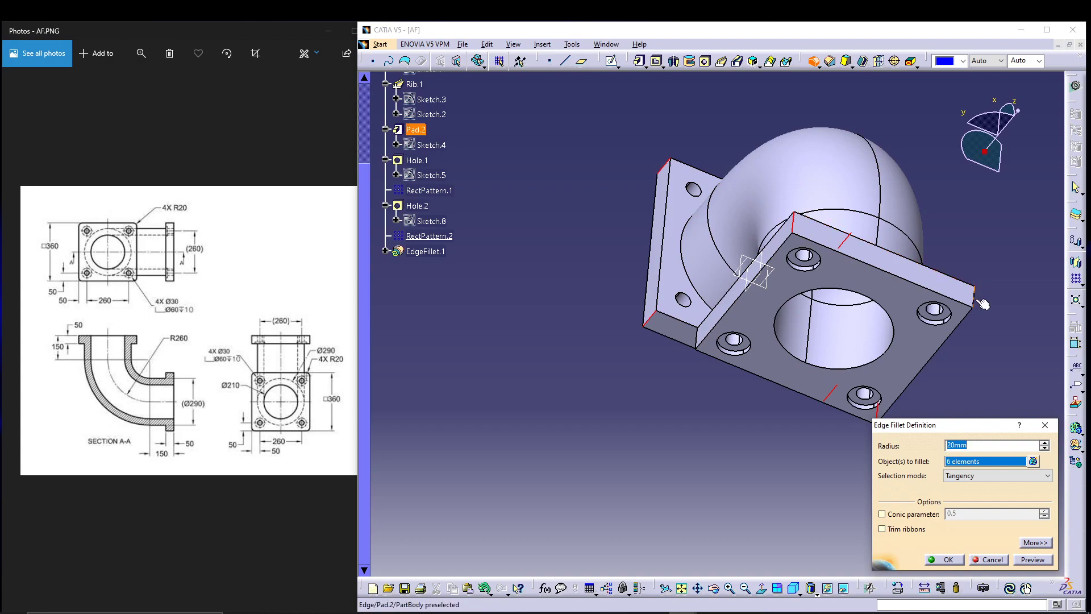
click(973, 297)
click(697, 339)
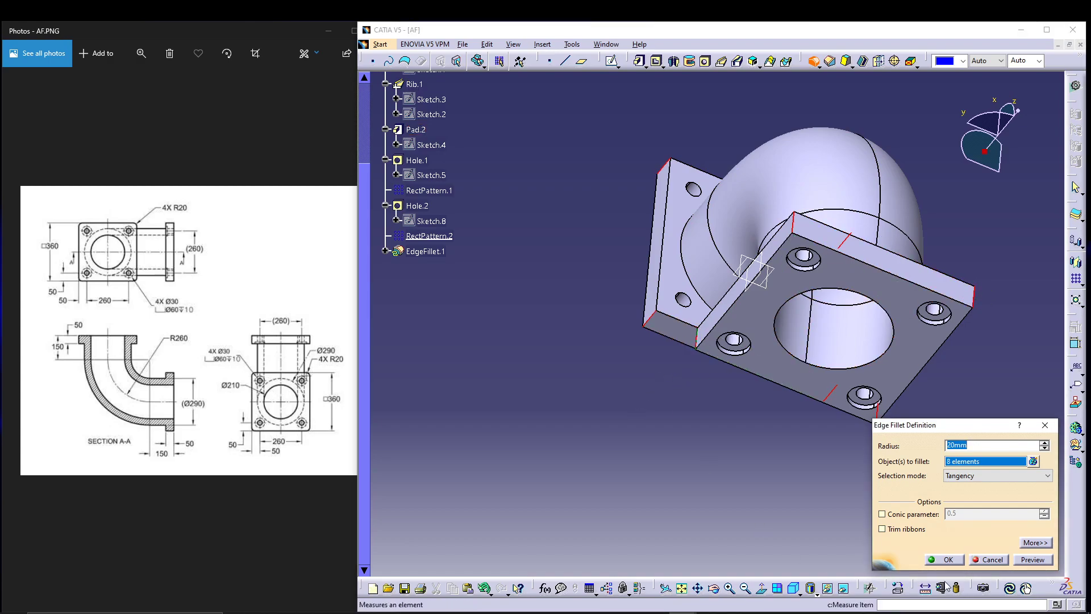
click(1024, 561)
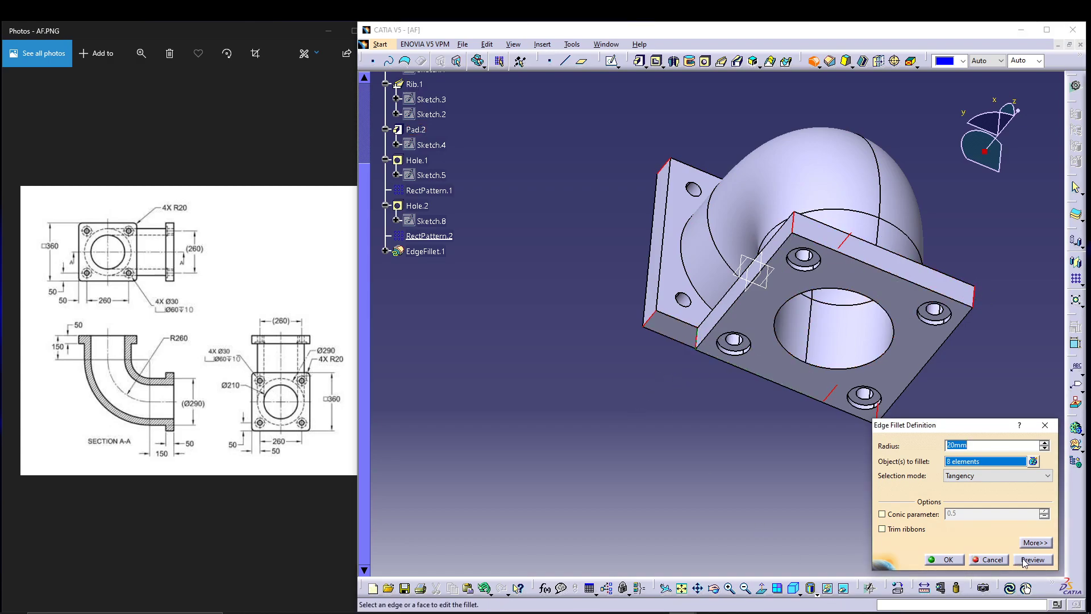
click(945, 559)
click(794, 591)
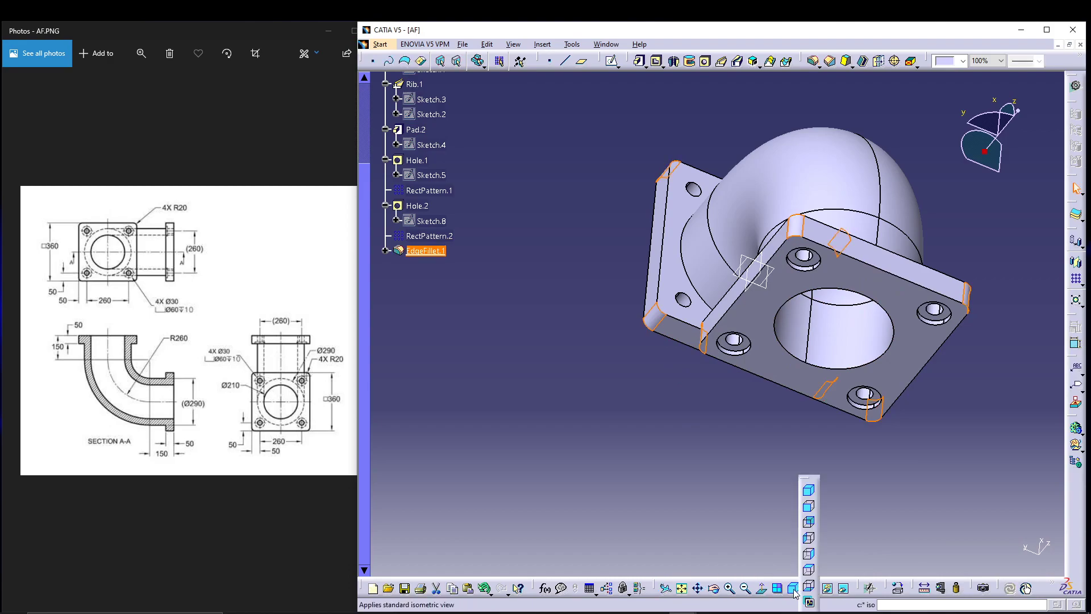
click(793, 591)
middle_drag(561, 484, 609, 470)
click(670, 512)
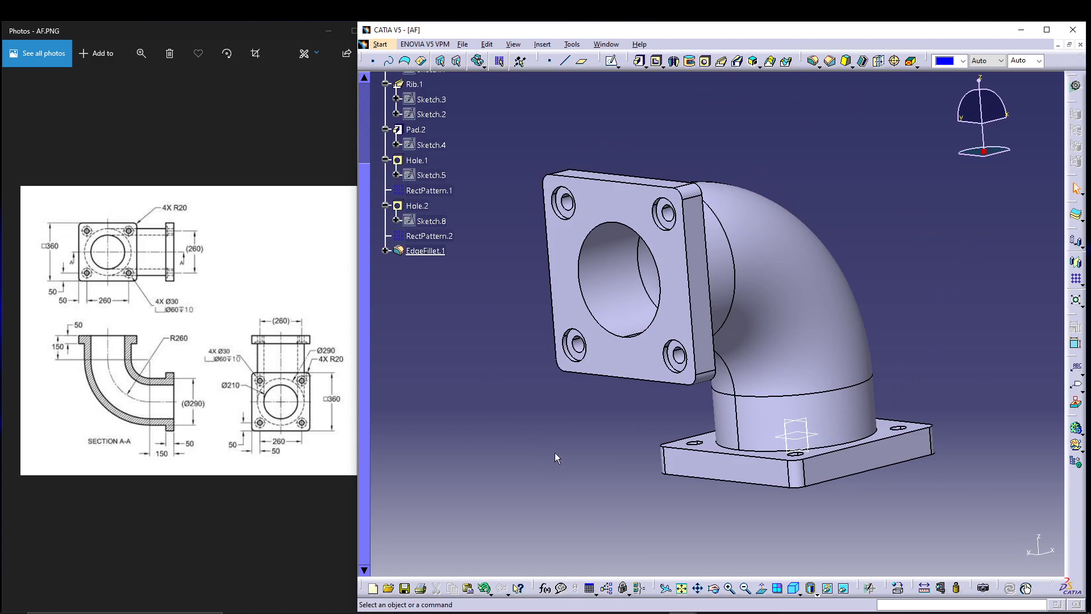
middle_drag(555, 445, 688, 338)
middle_drag(772, 359, 874, 241)
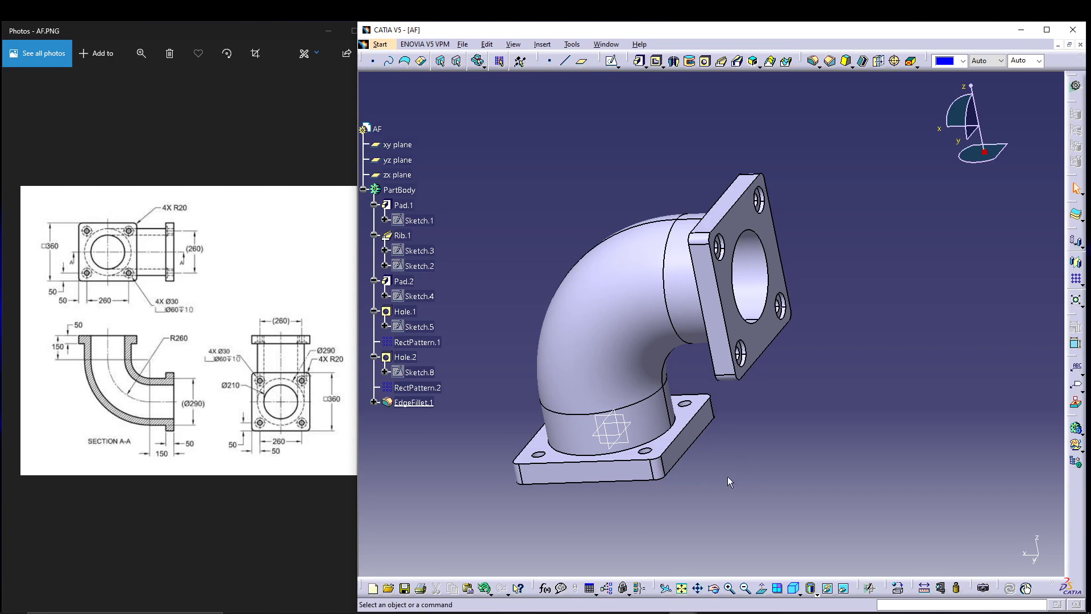